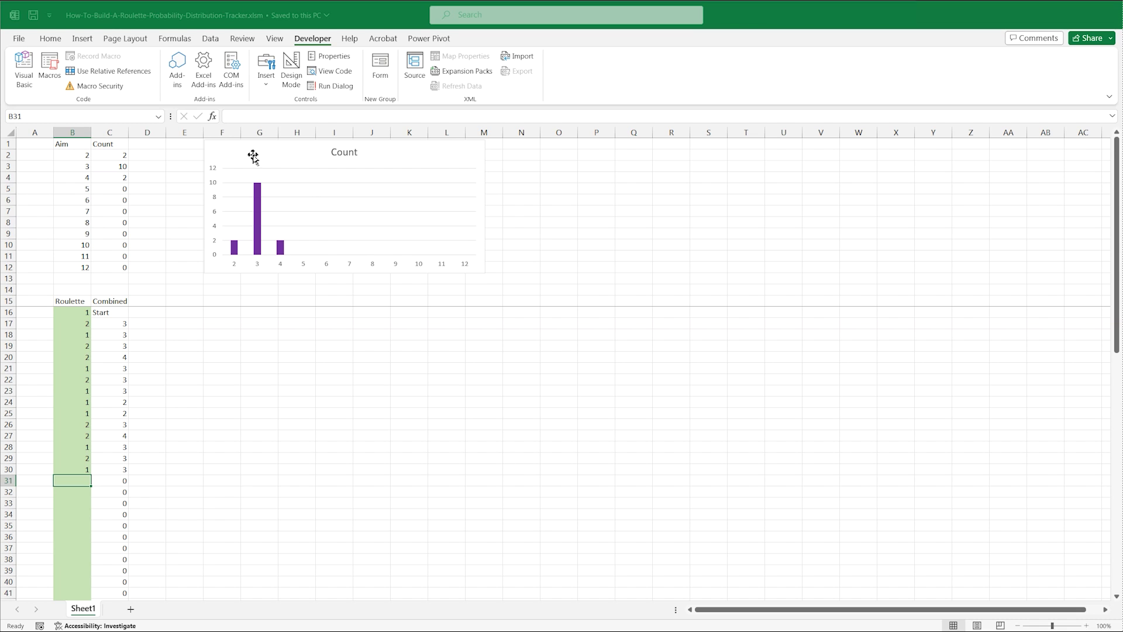
Step: Clear the old Roulette spin values from B16 downward
click(213, 149)
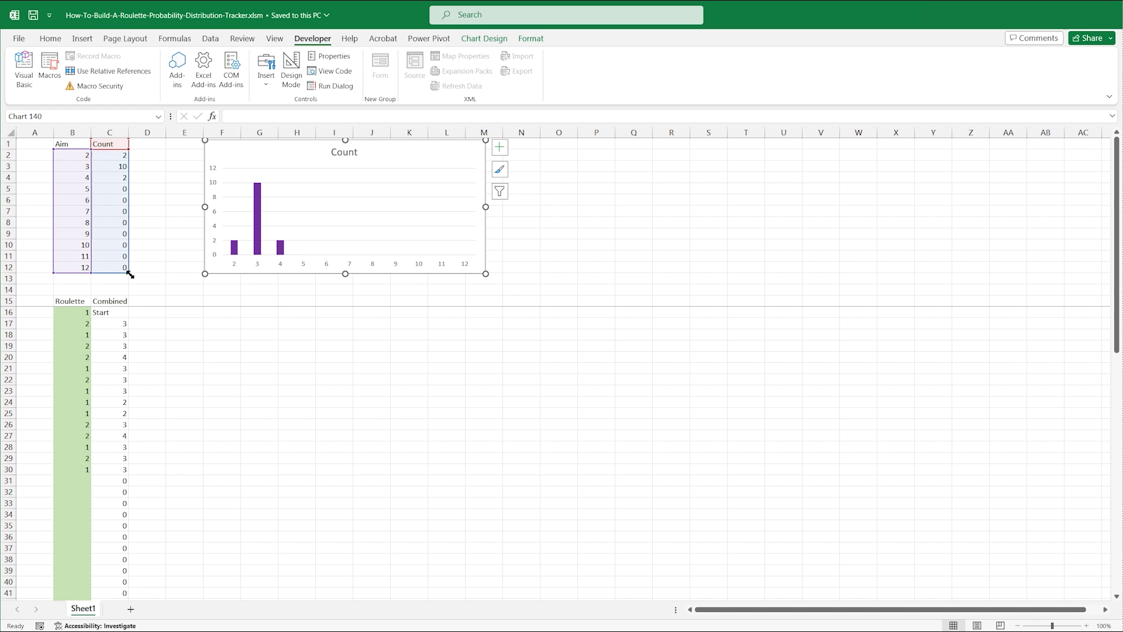
click(81, 314)
drag(82, 314, 65, 481)
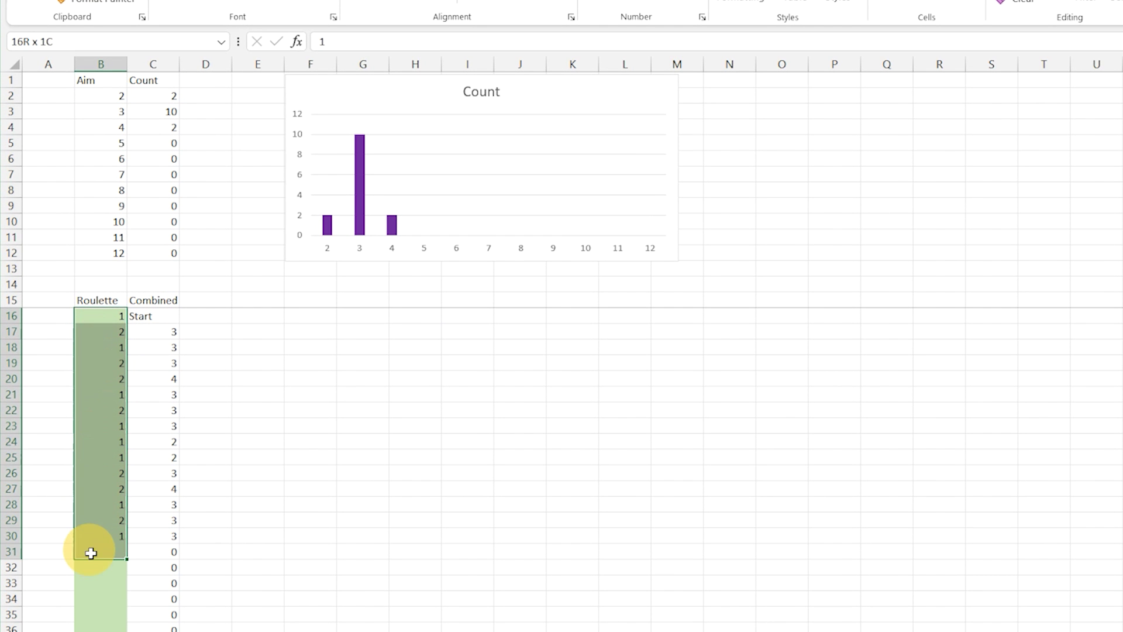
drag(91, 553, 91, 554)
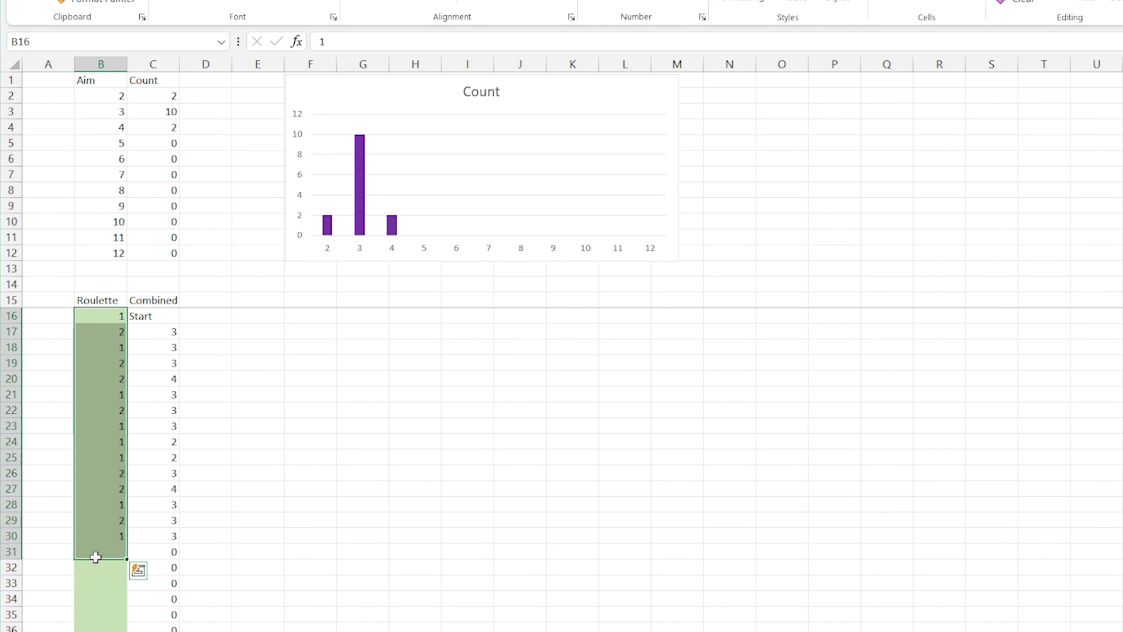
key(Delete)
Step: Enter eighteen new spins: 2, 4, 6, 1, 2, 3, 6, 6, 5, 5, 4, 4, 3, 3, 2, 2, 1, 1
text(2)
key(Return)
text(4)
key(Return)
text(6)
key(Return)
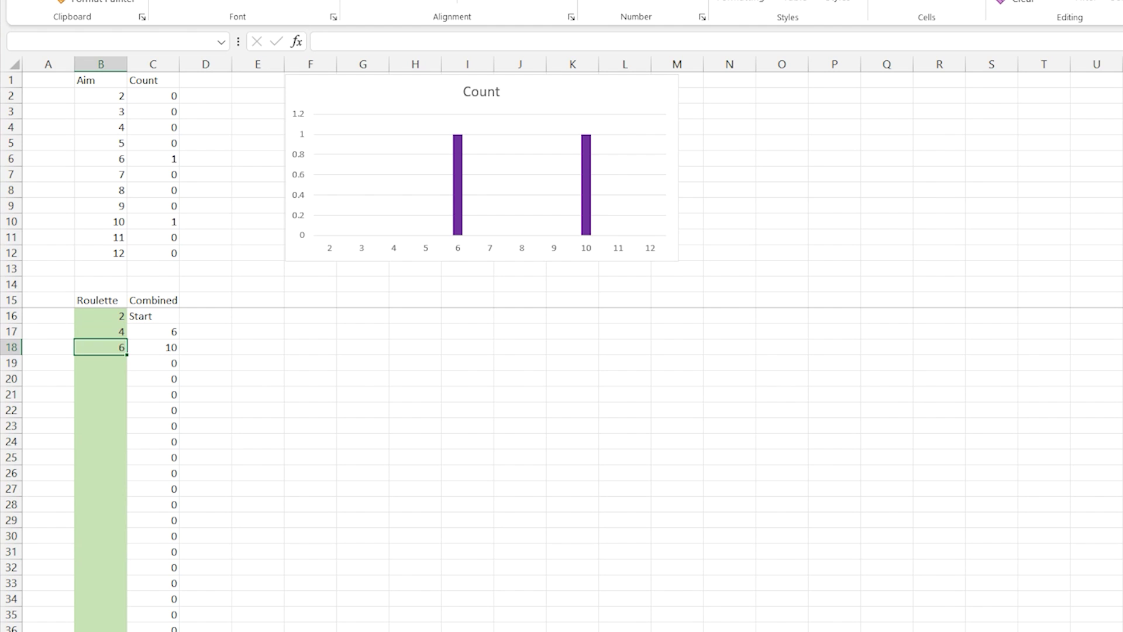
text(1)
key(Return)
text(2)
key(Return)
text(3)
key(Return)
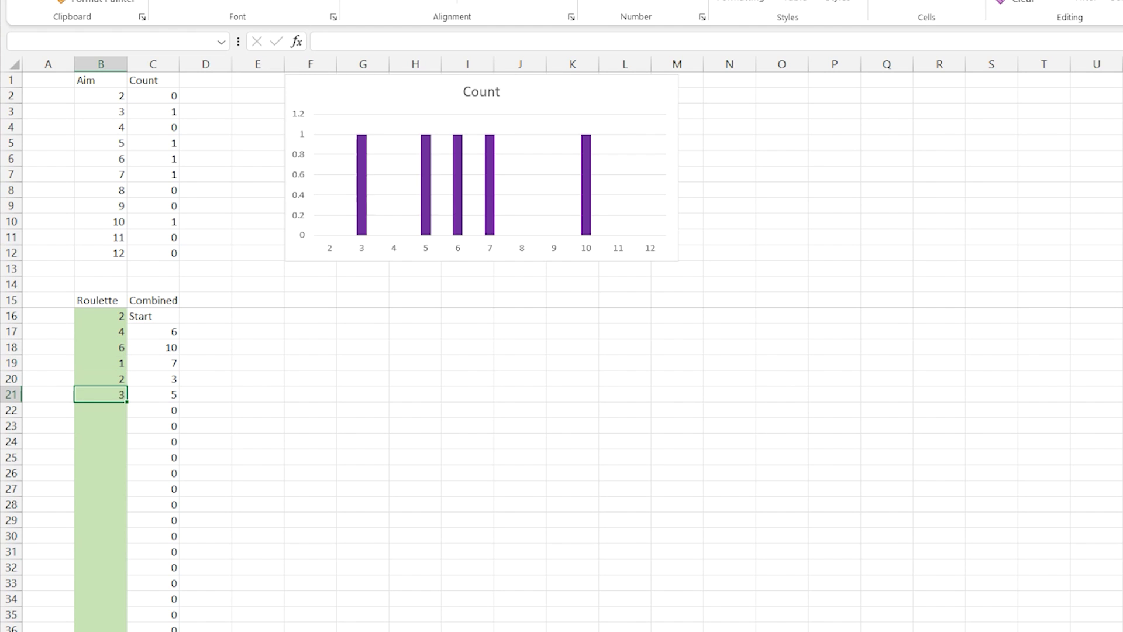
text(6)
key(Return)
text(6)
key(Return)
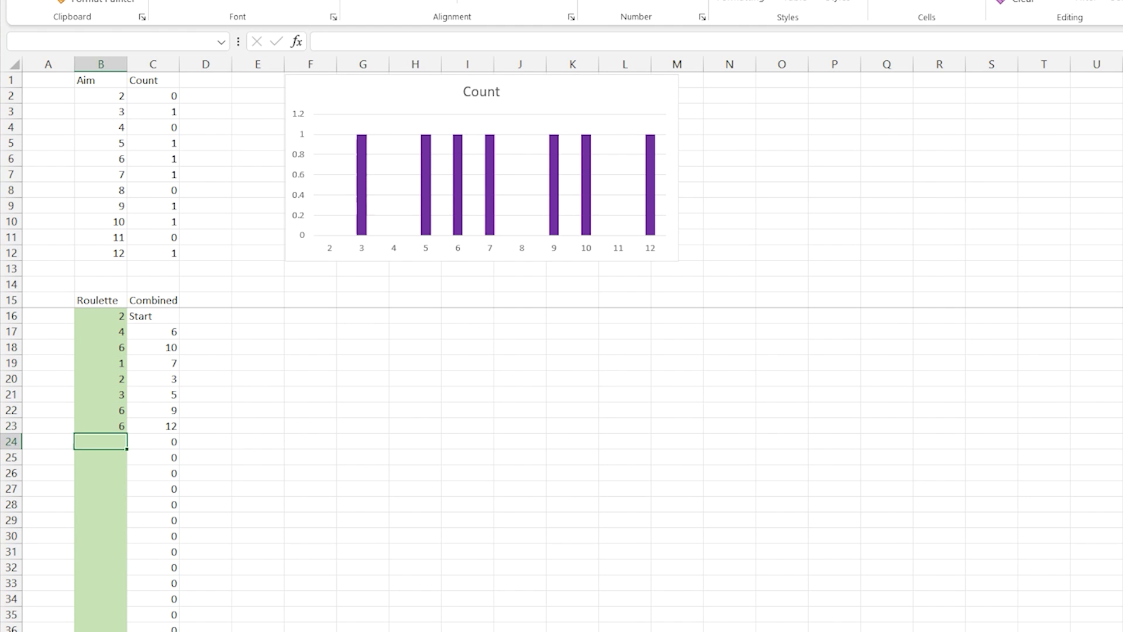
text(5)
key(Return)
text(5)
key(Return)
text(4)
key(Return)
text(4)
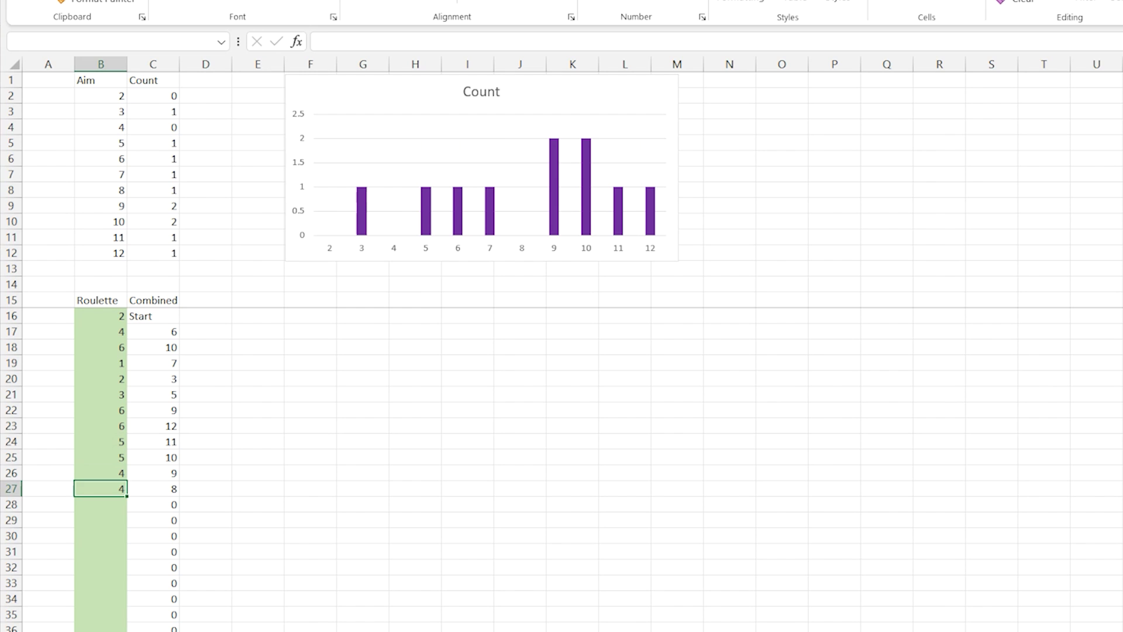
key(Return)
text(3)
key(Return)
text(3)
key(Return)
text(2)
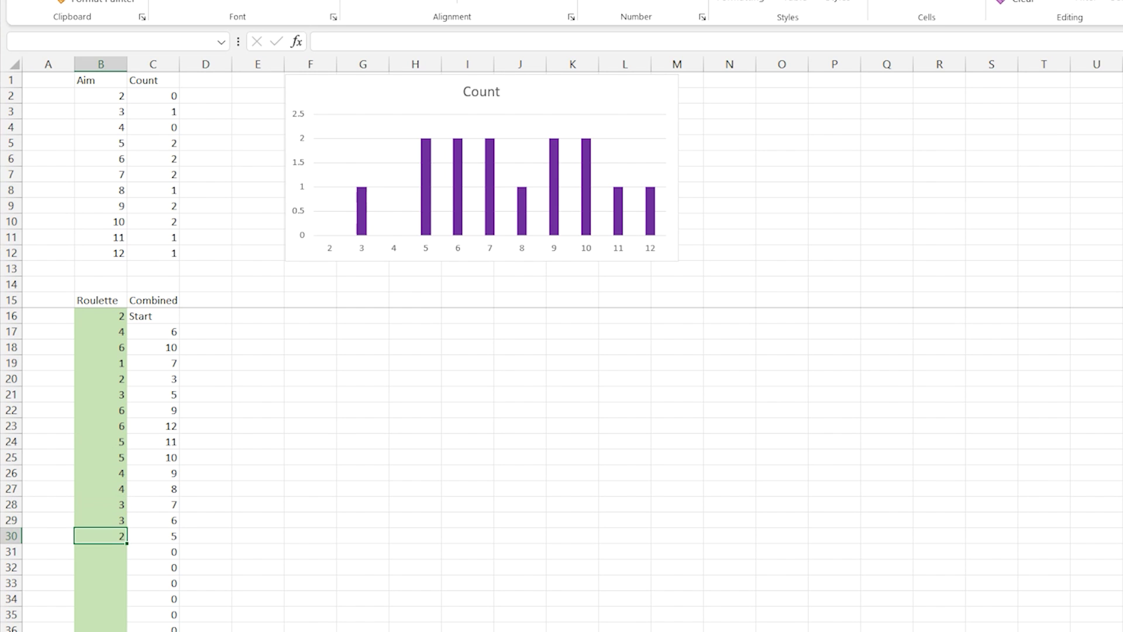
key(Return)
text(2)
key(Return)
text(1)
key(Return)
text(1)
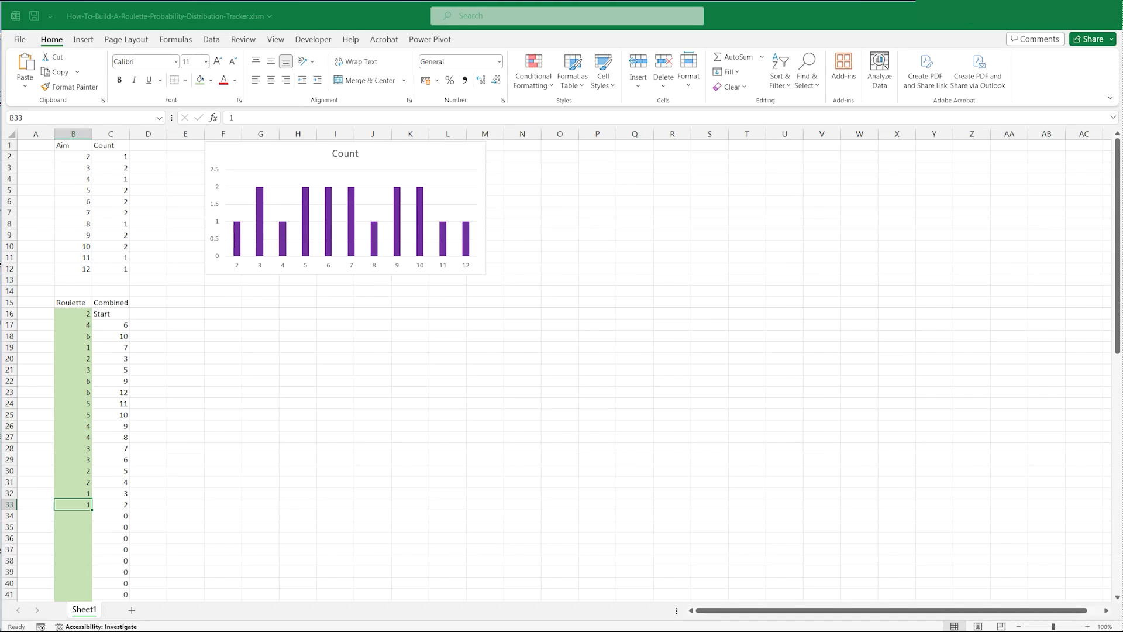
Step: Enter row labels Lines, Nines, Twelves and Eighteens in N5:N8
click(523, 190)
text(Lines)
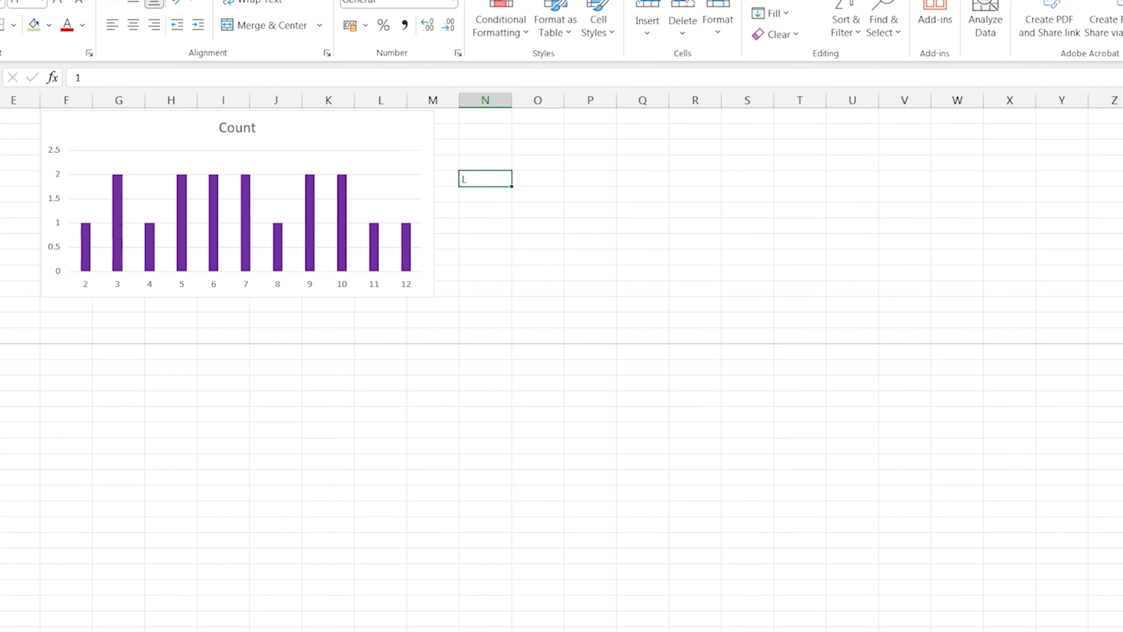
key(Return)
text(Nines)
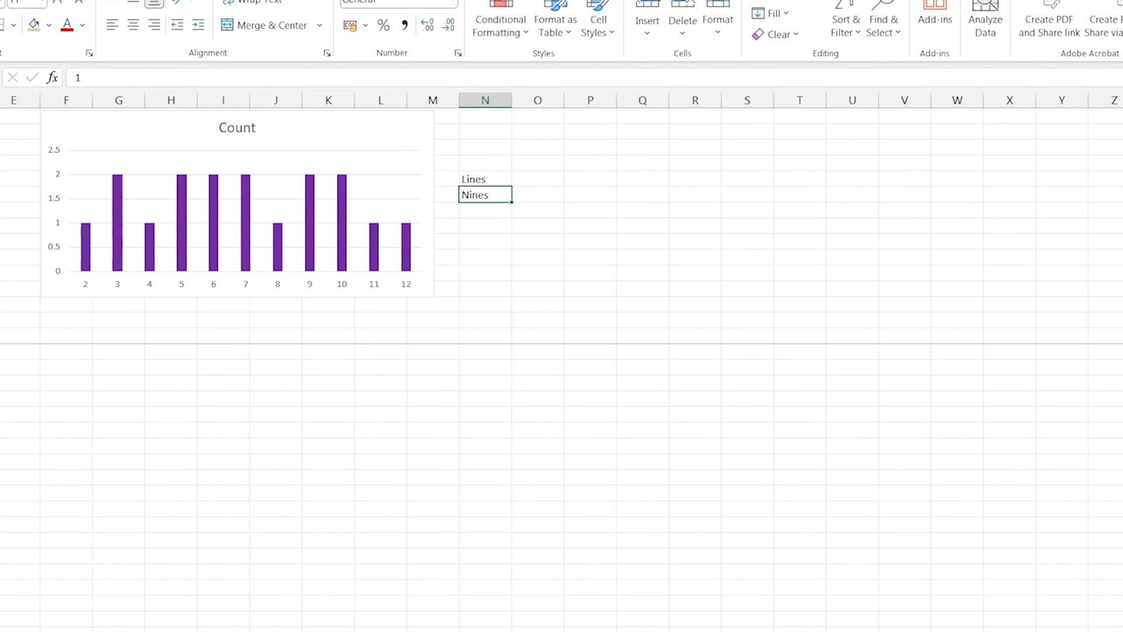
key(Return)
text(Twelves)
key(Return)
text(Eighteens)
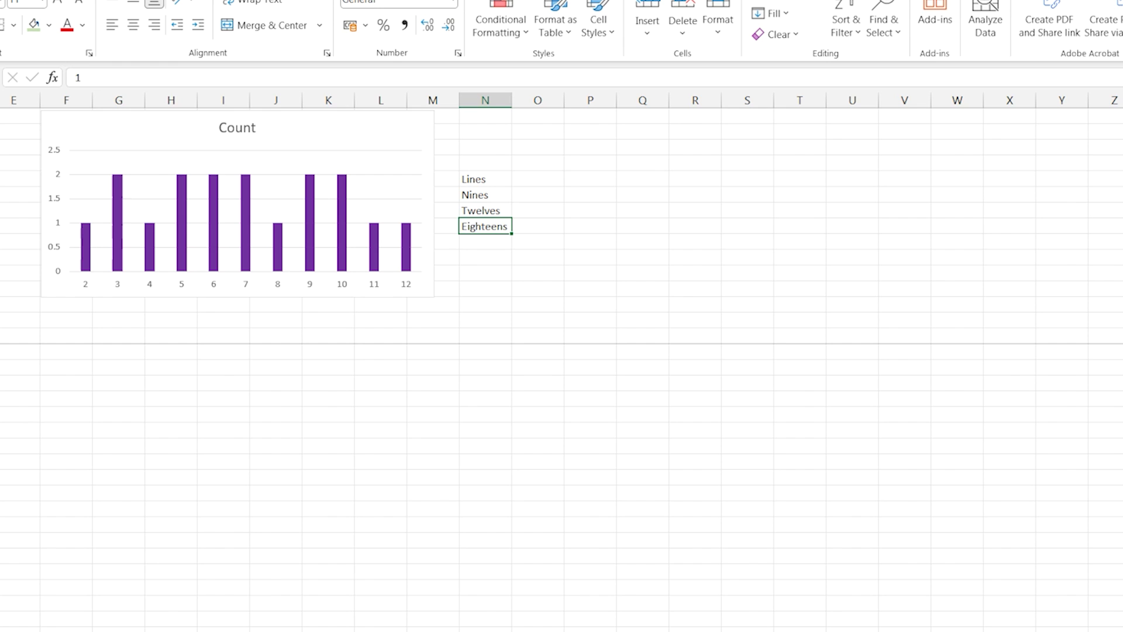
Step: Add the headers Values, Aims and Ways in O4:Q4
click(538, 163)
text(Values)
key(Tab)
text(A)
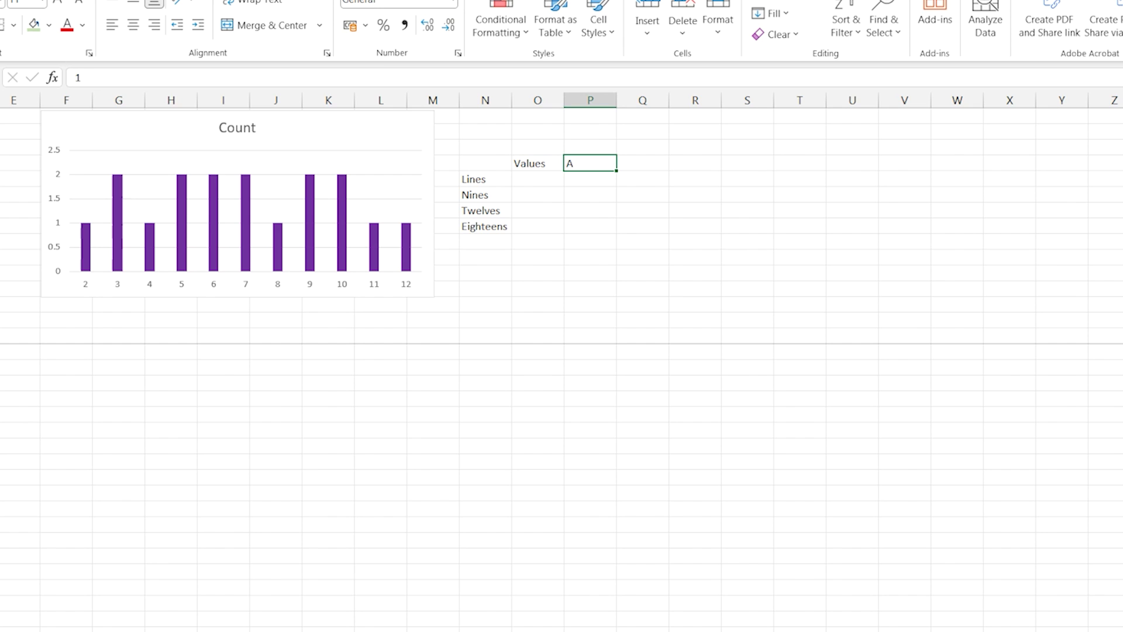
text(ims)
key(Tab)
text(Ways)
key(Return)
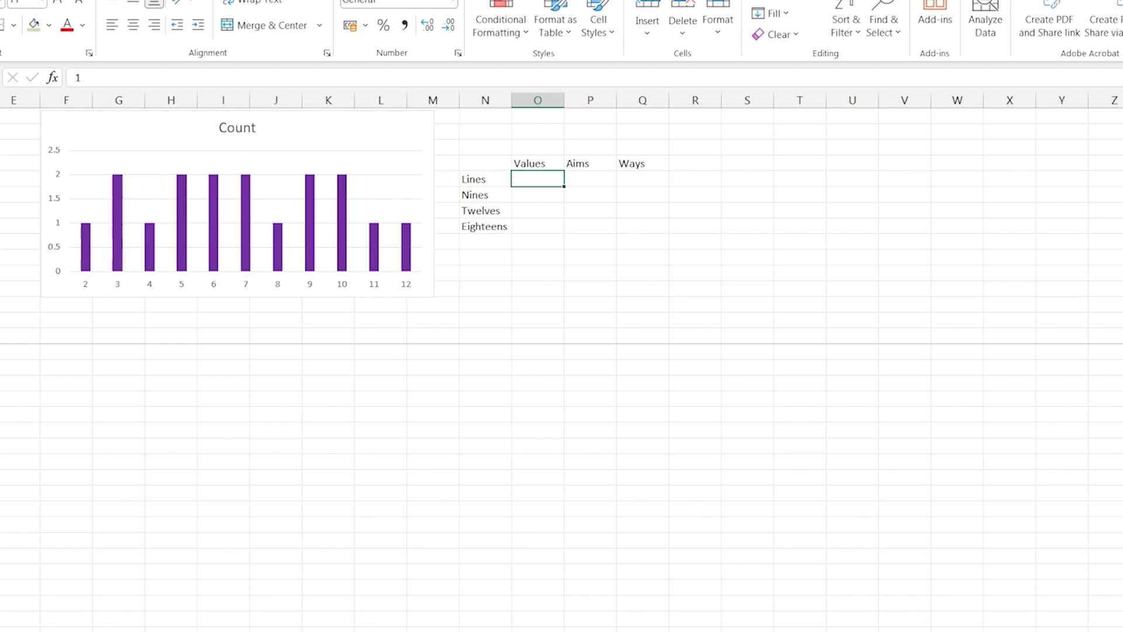
Step: Fill the Lines row (1 to 6, 2 to 12, 36) and Nines row (1 to 4, 2 to 8, 16)
text(1 to 6)
key(Tab)
text(2 to)
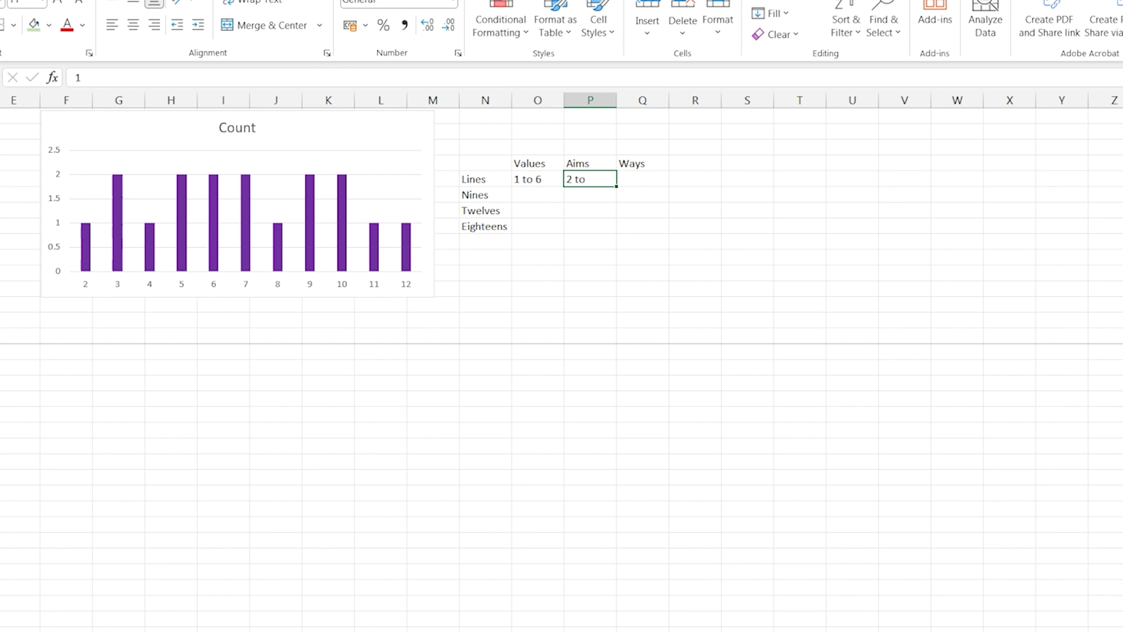
text( 12)
key(Tab)
text(36)
key(Return)
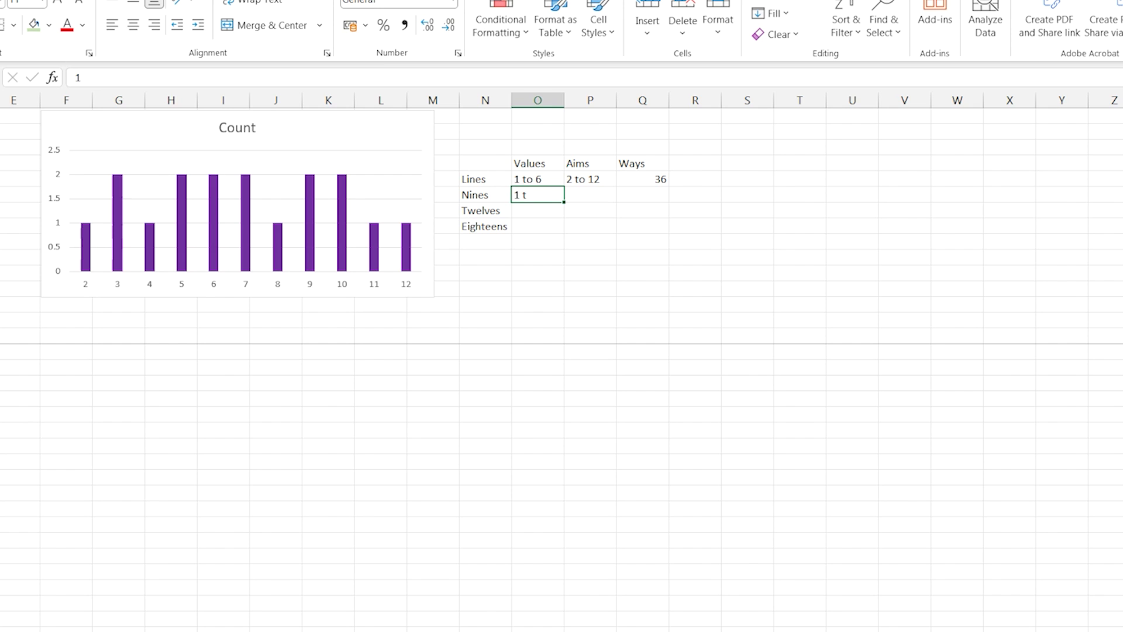
key(Tab)
text(2 to 8)
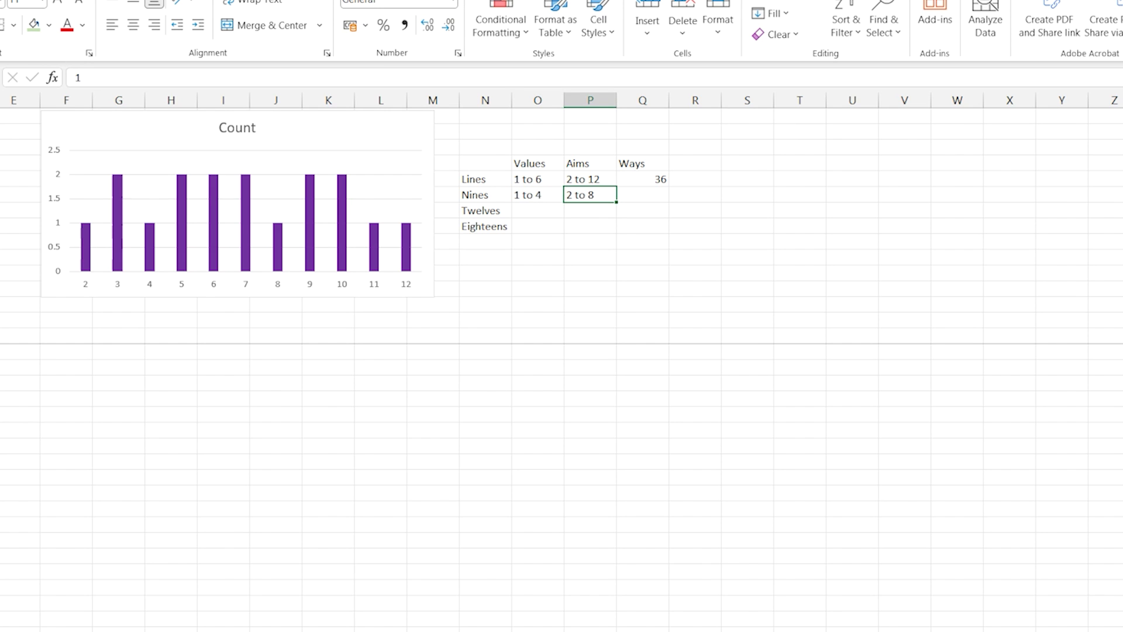
key(Tab)
text(16)
key(Return)
Step: Fill the Twelves row (1 to 3, 2 to 6, 9) and Eighteens row (1 to 2, 2 to 4, 4)
text(1 to 3)
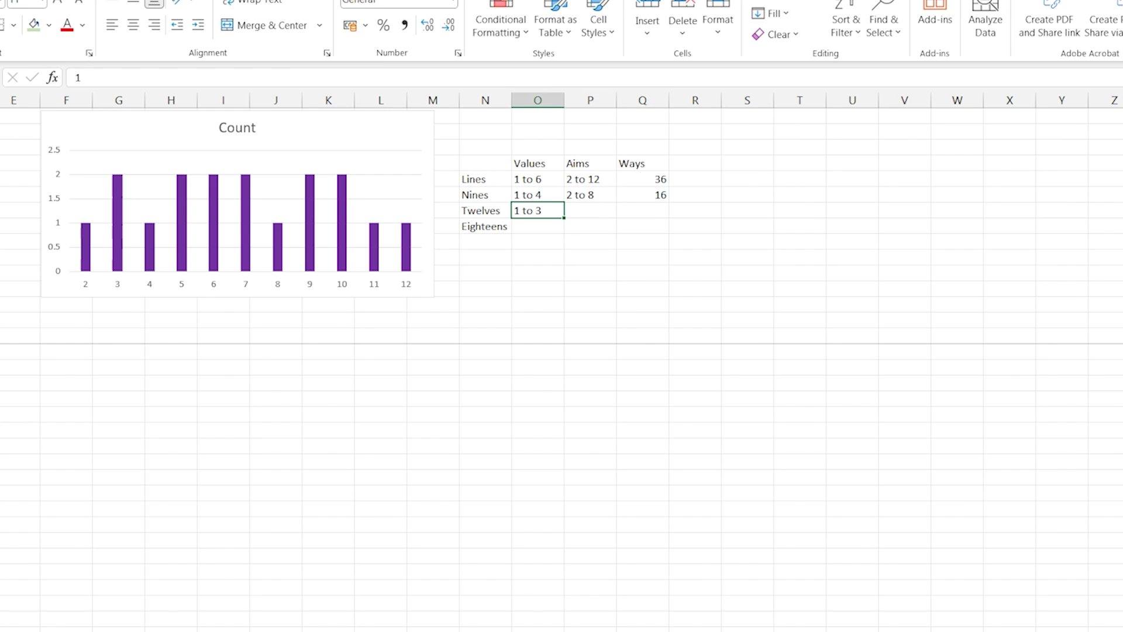
key(Tab)
text(2 to 6)
key(Tab)
text(9)
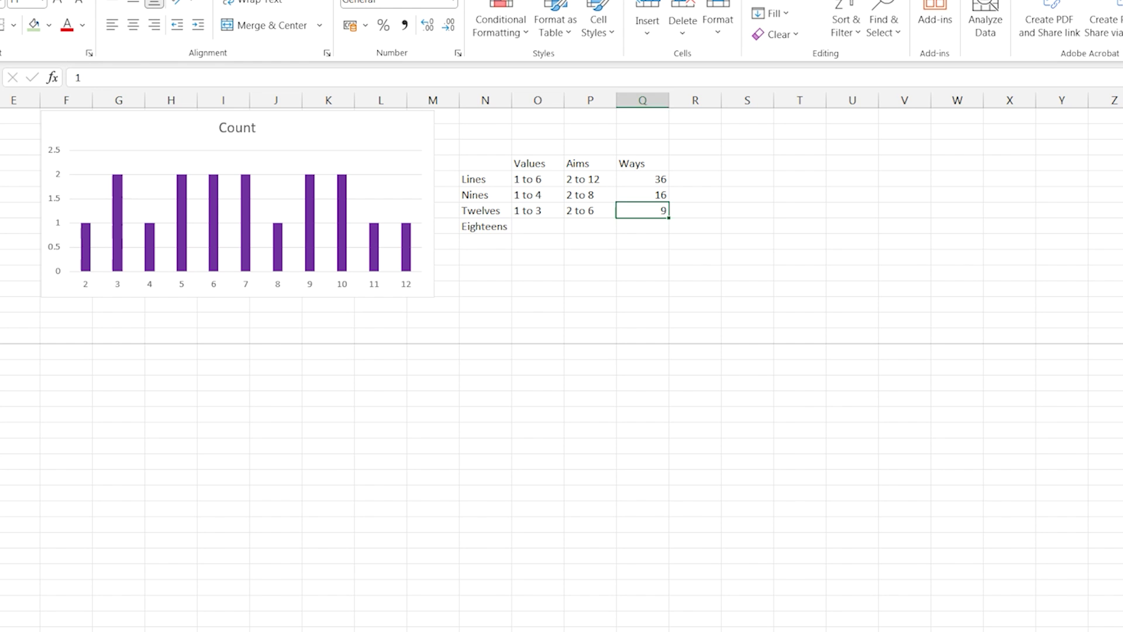
key(Return)
text(1 to 2)
key(Tab)
text(2 t)
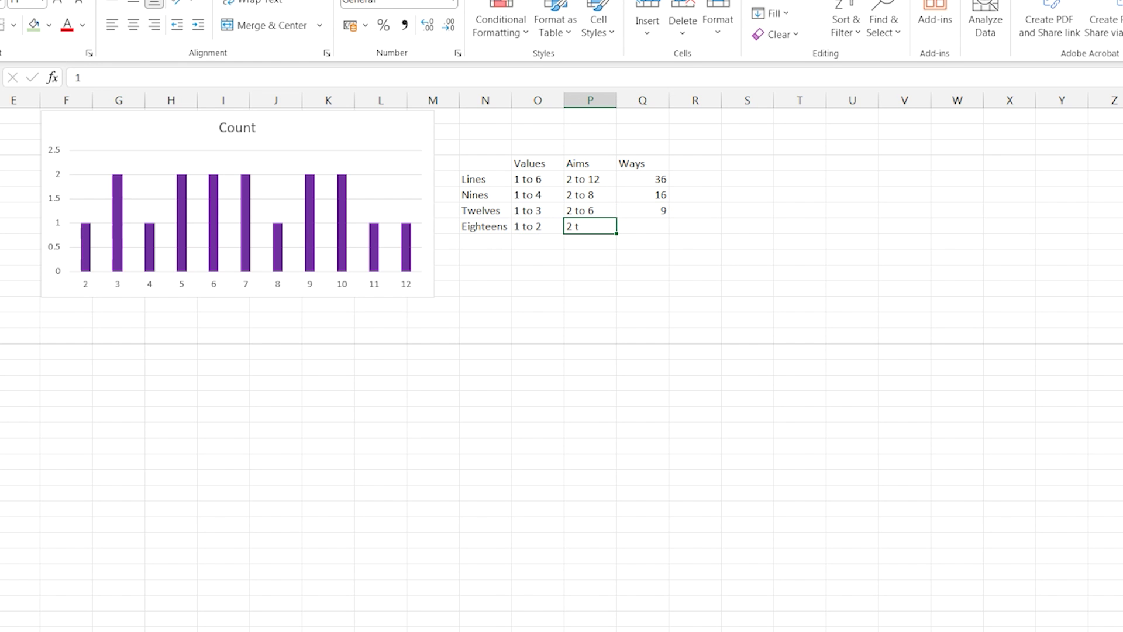
key(Tab)
text(4)
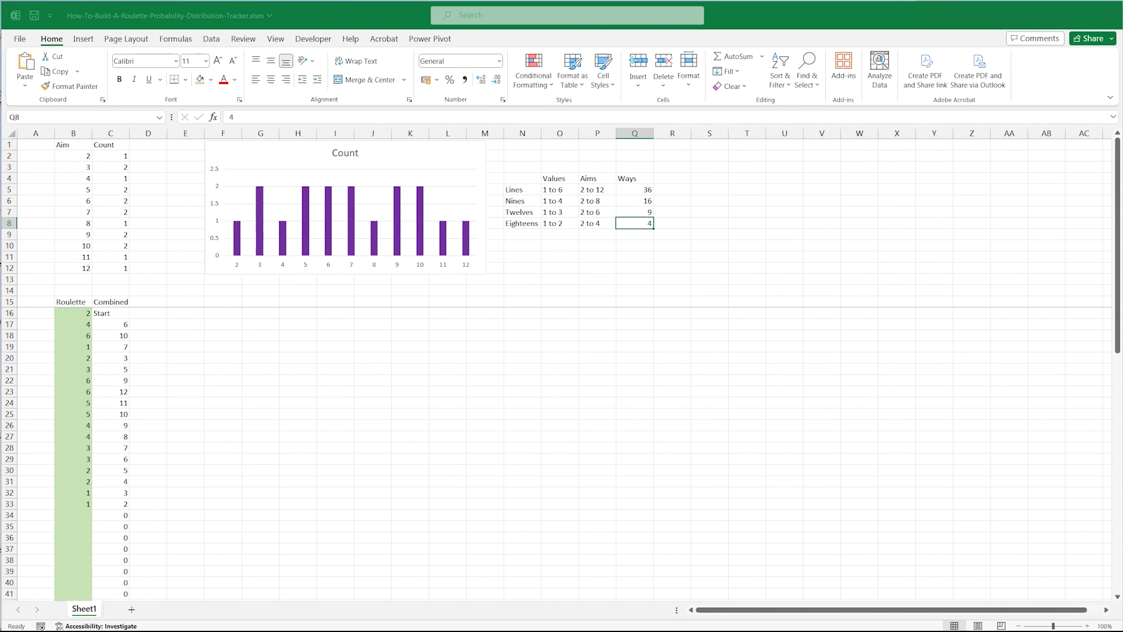
Step: Head column A 'Ways' and list 1 up to 6 and back down to 1 for aims 2–12
click(36, 145)
text(Ways)
key(Return)
text(1)
key(Return)
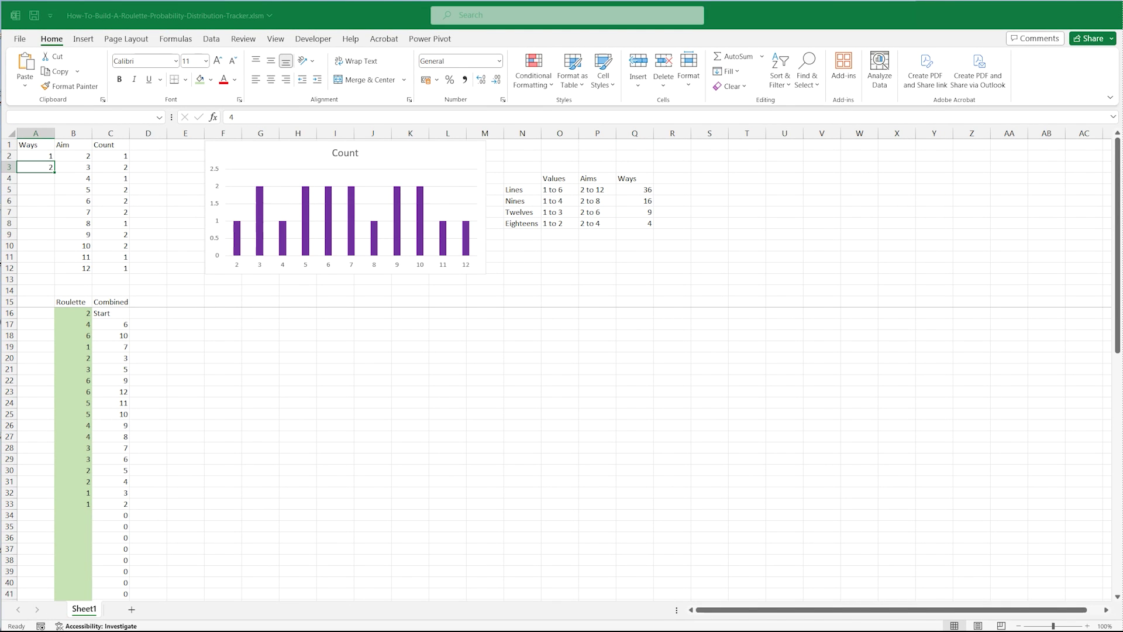
text(2)
key(Return)
key(Return)
text(4)
key(Return)
text(5)
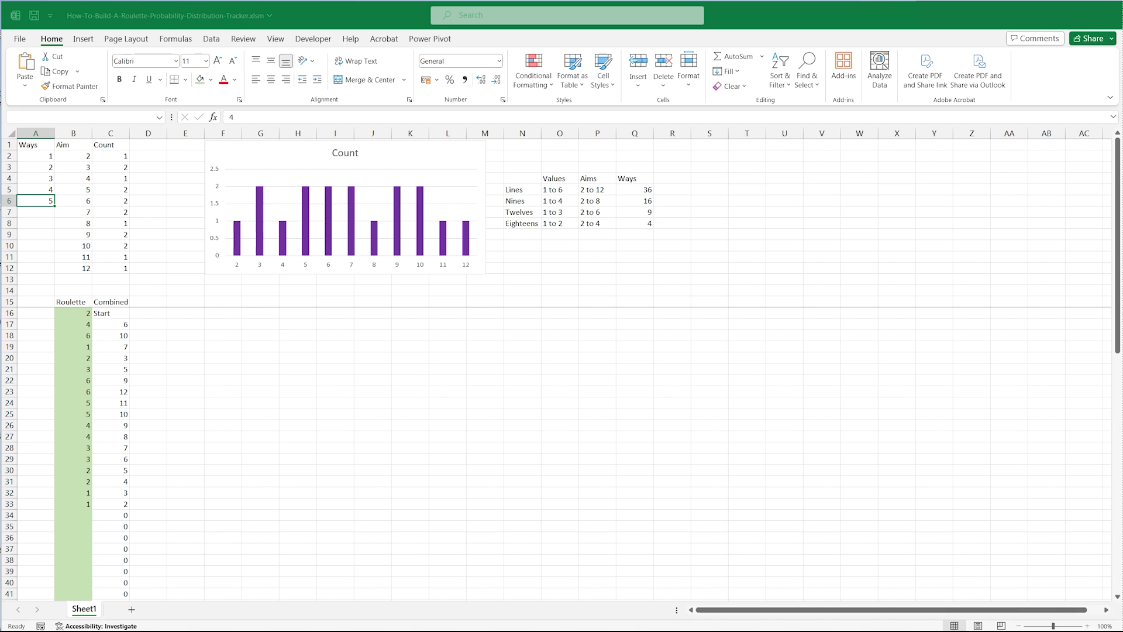
key(Return)
text(6)
key(Return)
text(5)
key(Return)
text(4)
key(Return)
text(3)
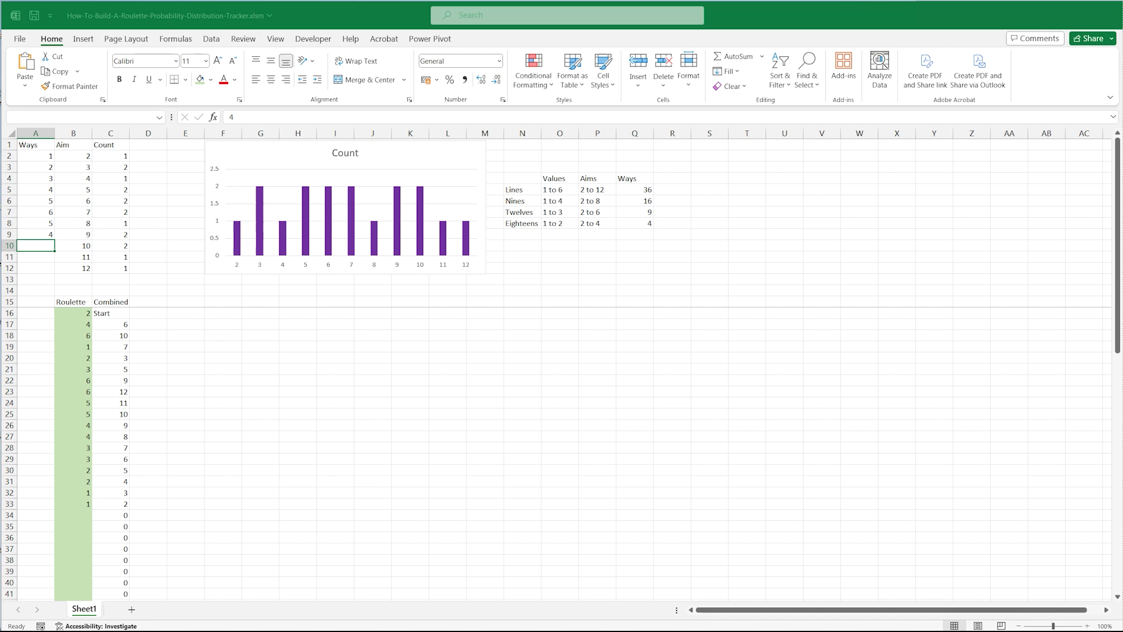
key(Return)
text(2)
key(Return)
text(1)
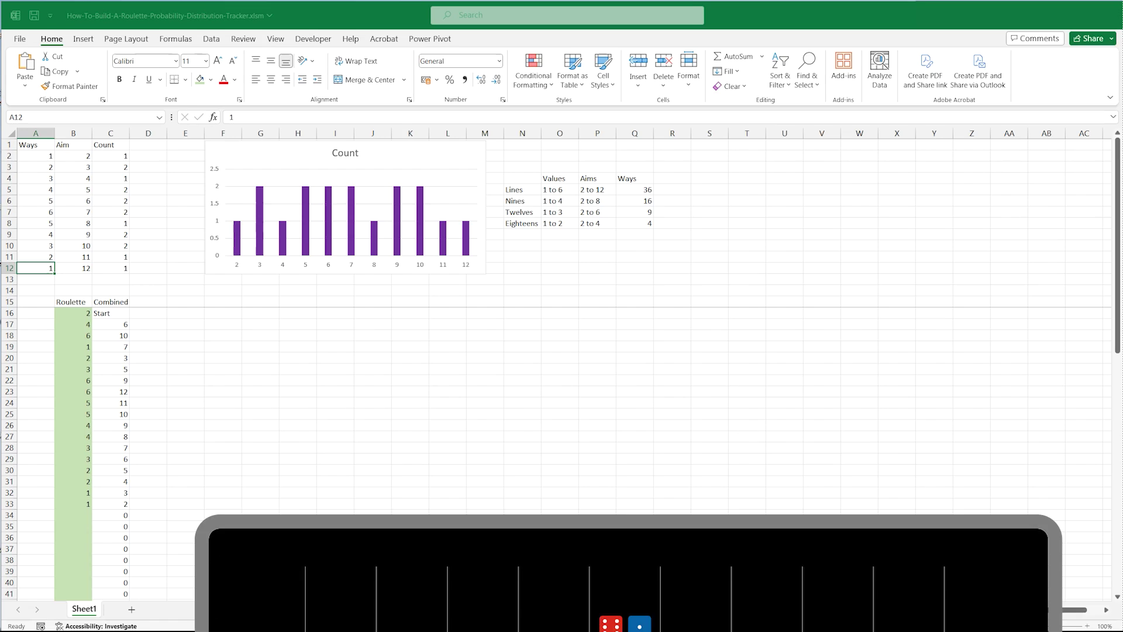
Step: Add a 'Total Ways' label with =SUM(A2:A12) totalling 36 below the Ways column
key(Down)
text(Total)
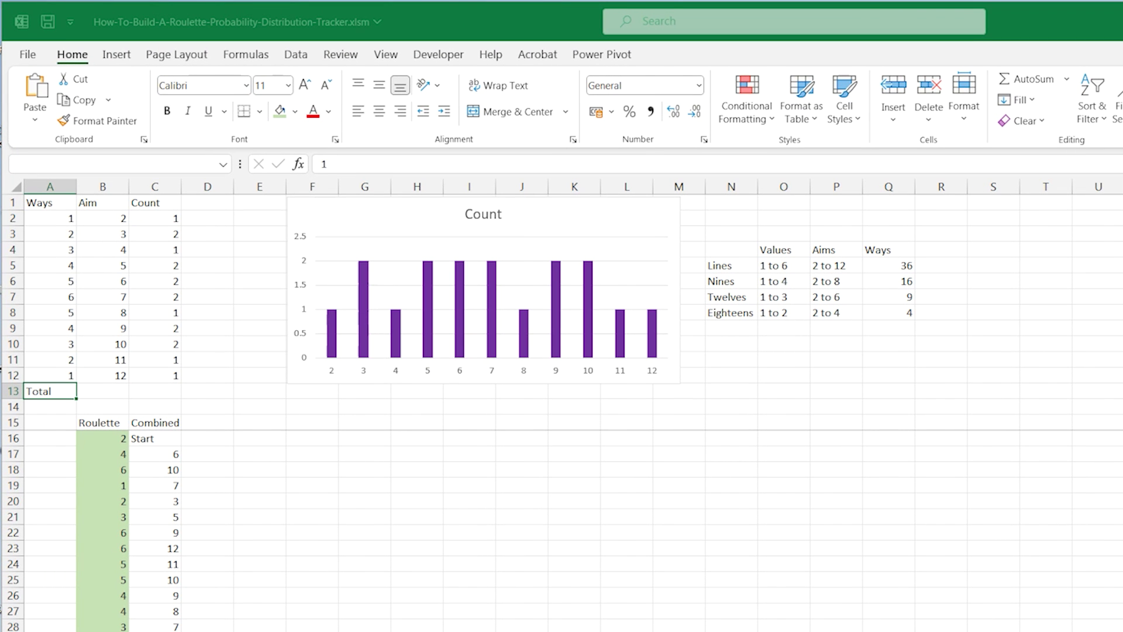
text( Ways)
key(Return)
text(=SUM)
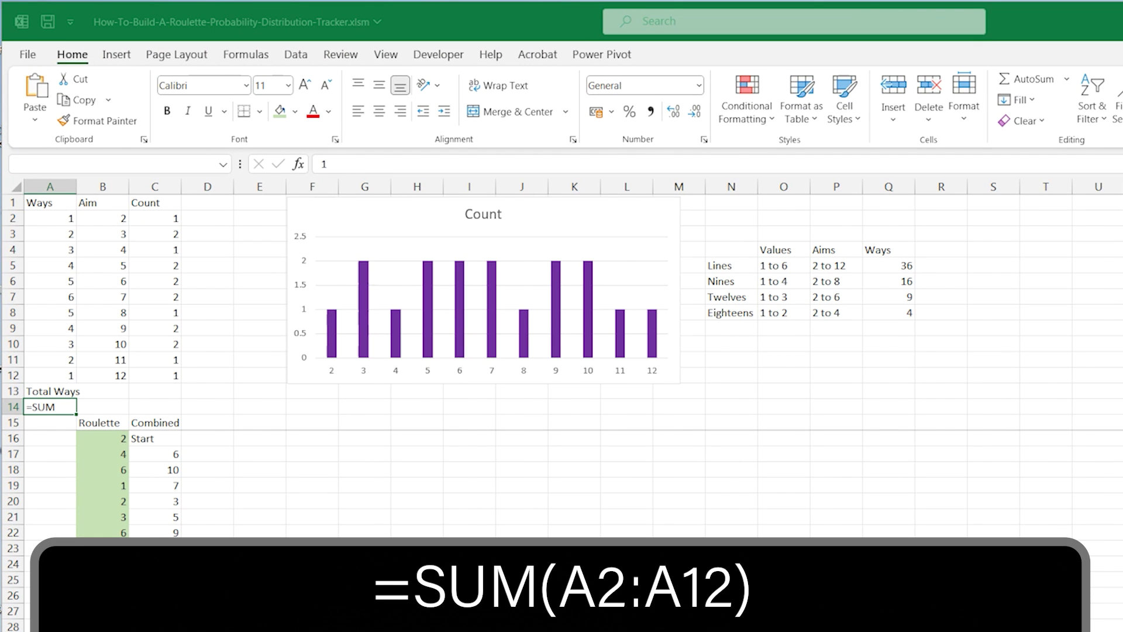
text((A2:A12))
key(Return)
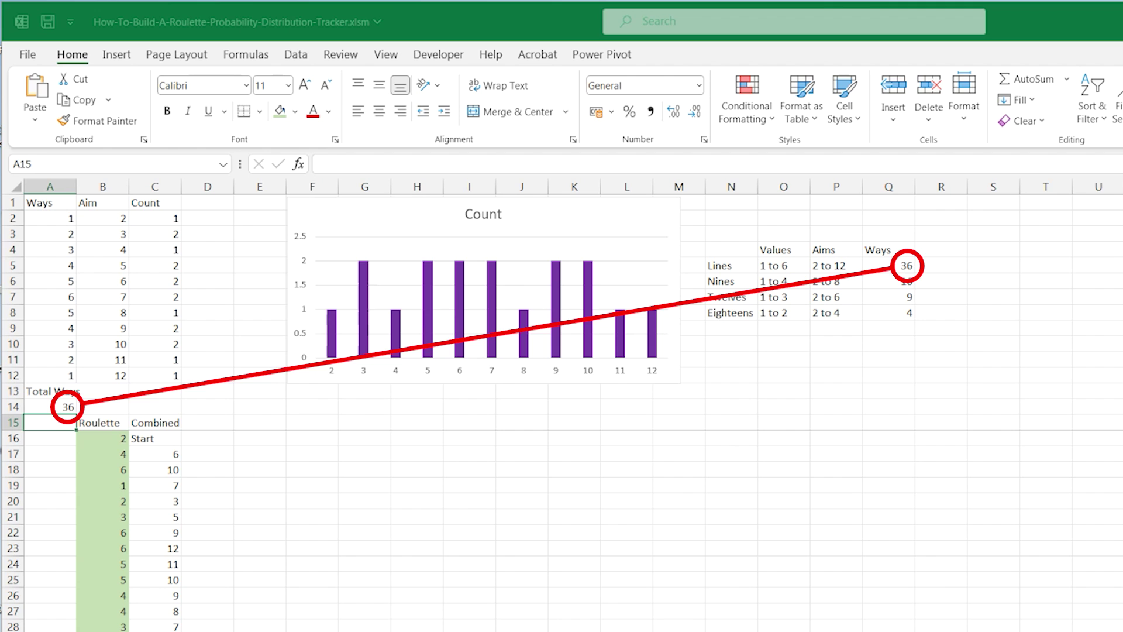
Step: Label C13 'Processed' with =COUNTIF(C17:C70,">0") giving 17, and select the Combined results
click(154, 391)
text(Processed)
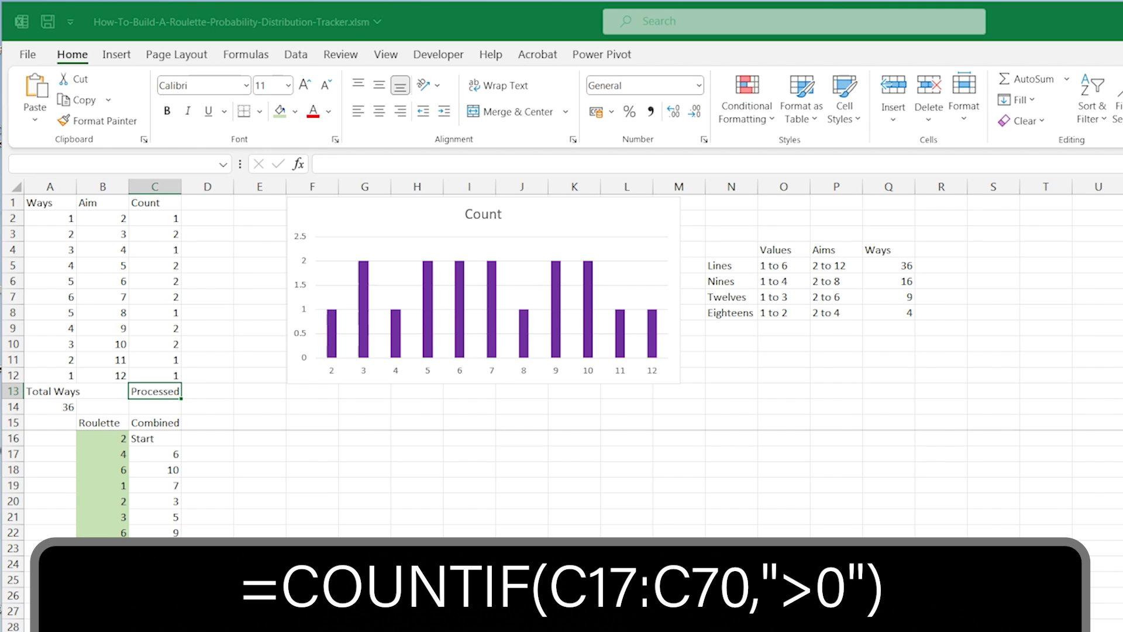
key(Return)
text(=COUNTIF(C17)
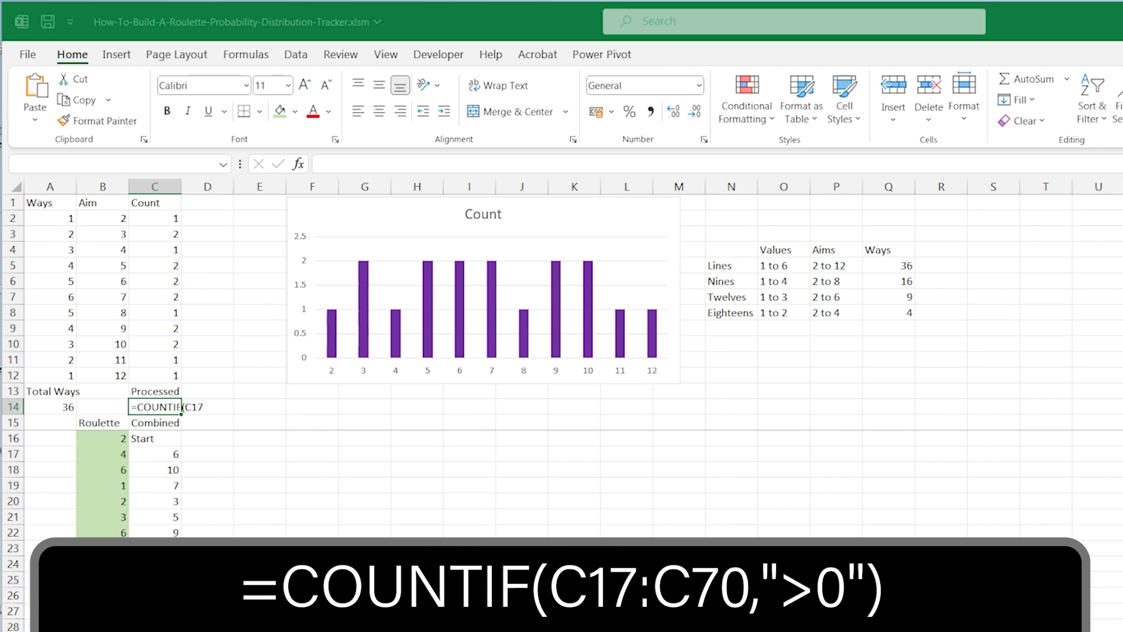
text(:C70,">0")
key(Tab)
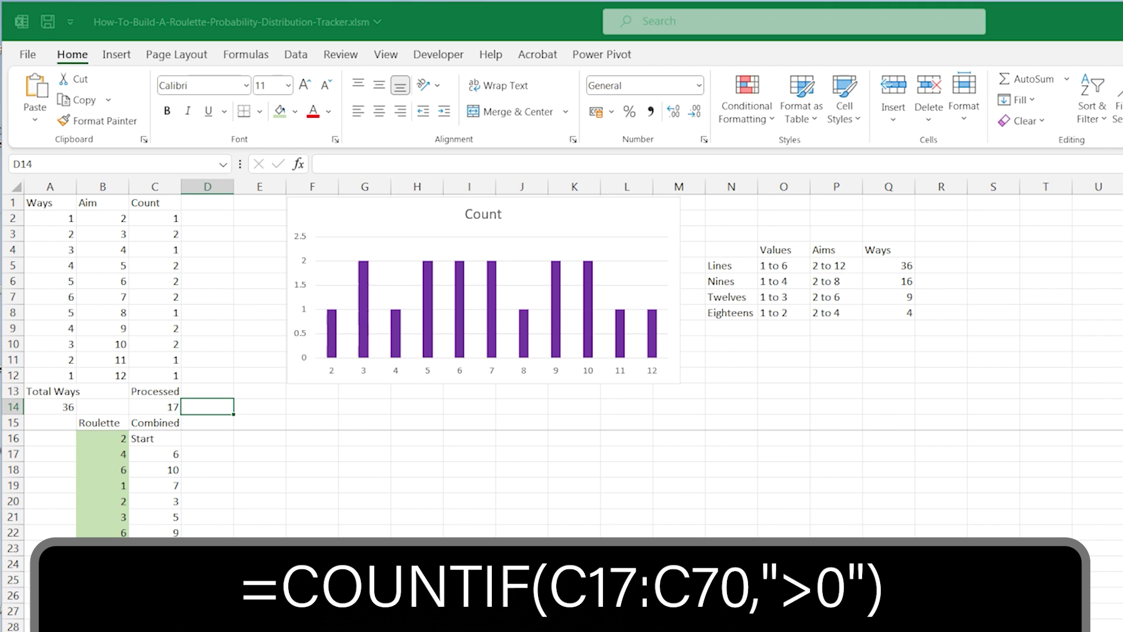
click(155, 454)
key(ctrl+shift+Down)
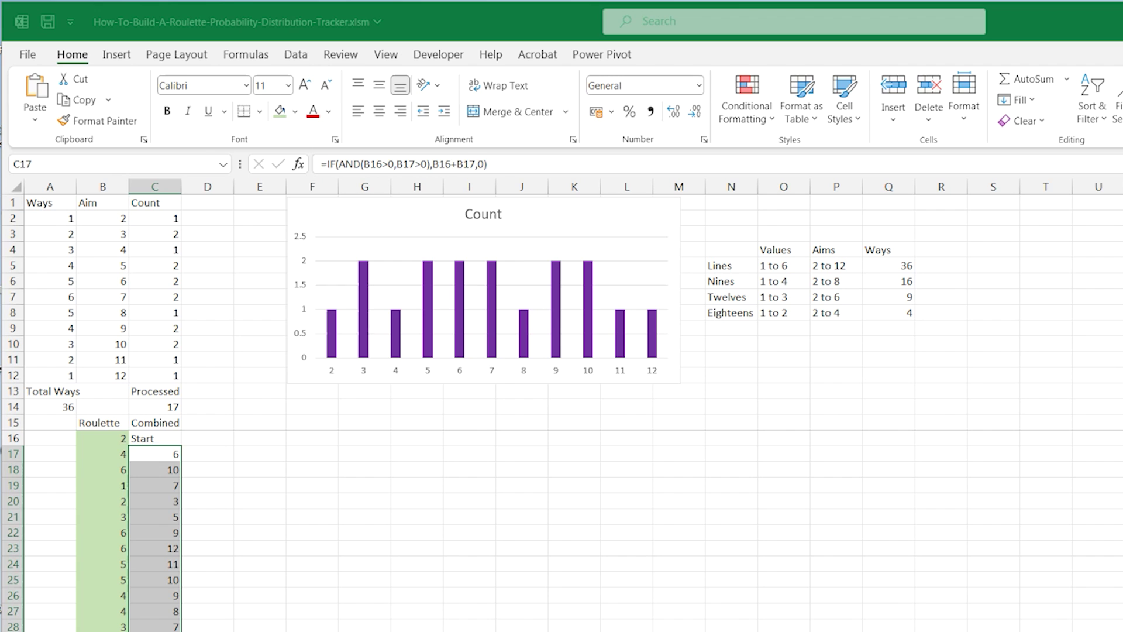
Step: Head D1 'Expected' and enter =($A2/$A$14)*C$14 in D2
click(207, 203)
text(Expected)
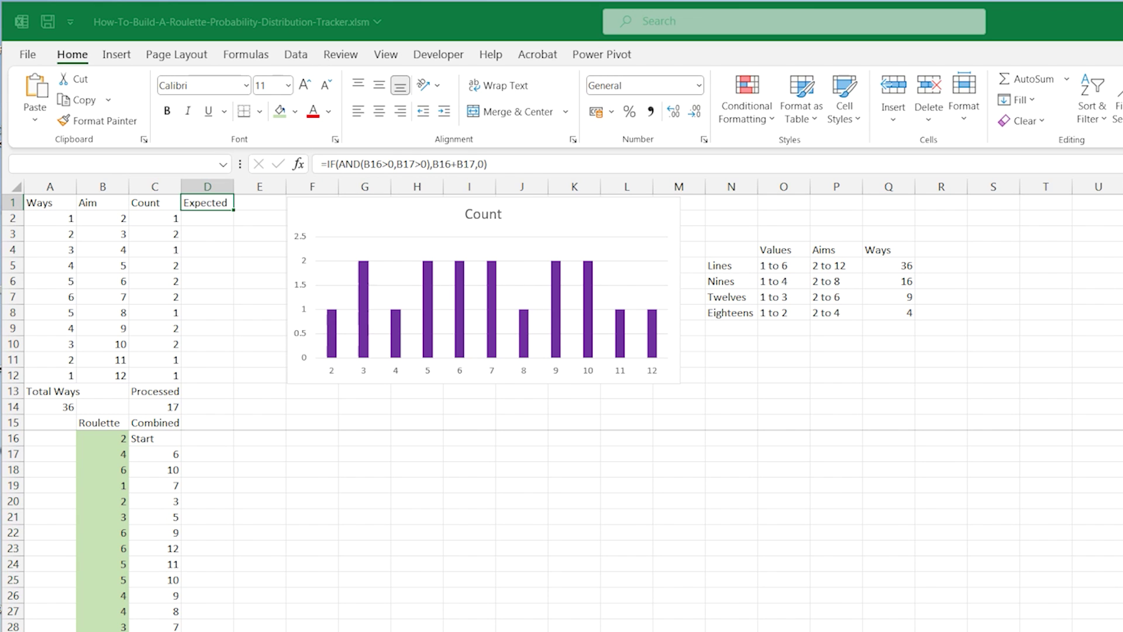
key(Return)
text(=($A2/$A$14)*C$14)
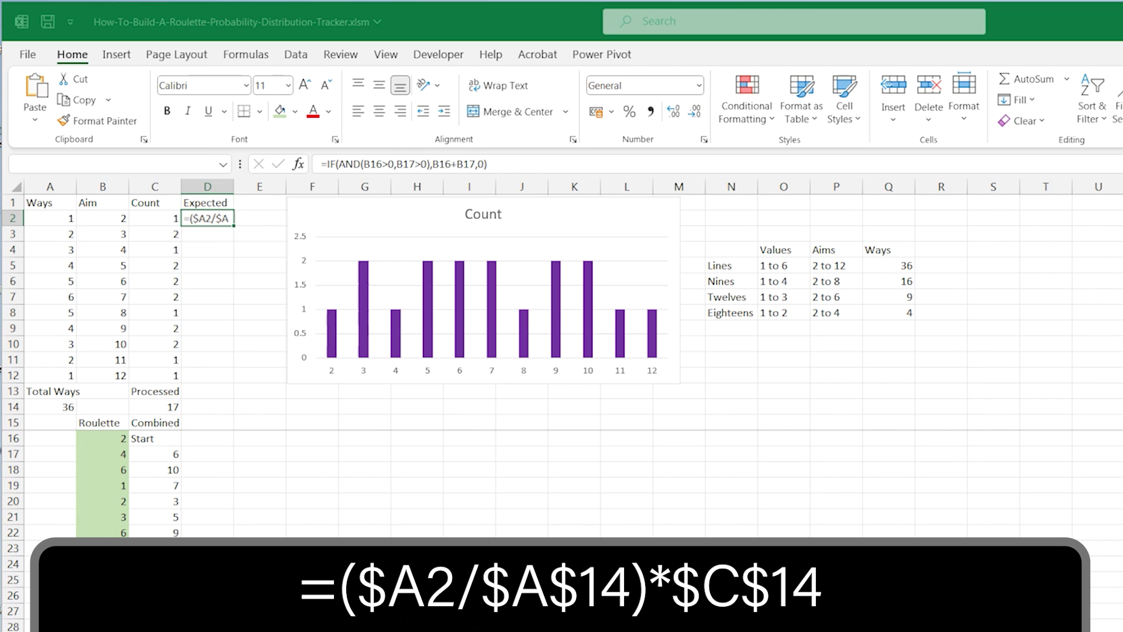
key(Return)
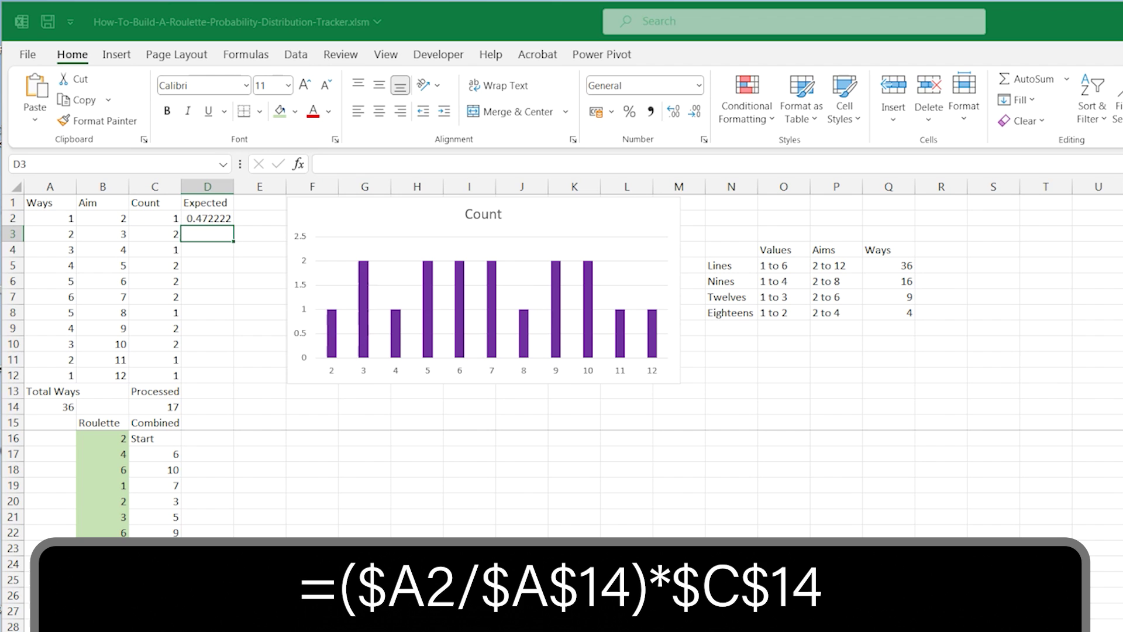
Step: Reduce D2 to two decimals and fill the Expected formula down to D12
click(216, 220)
right_click(215, 219)
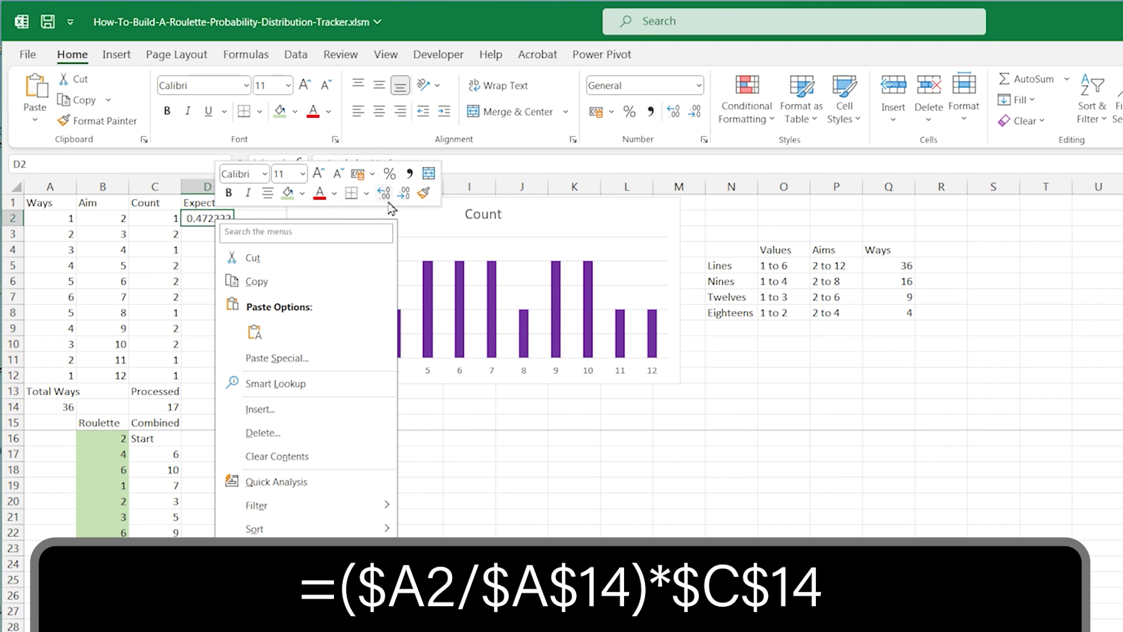
click(405, 195)
click(405, 195)
click(404, 195)
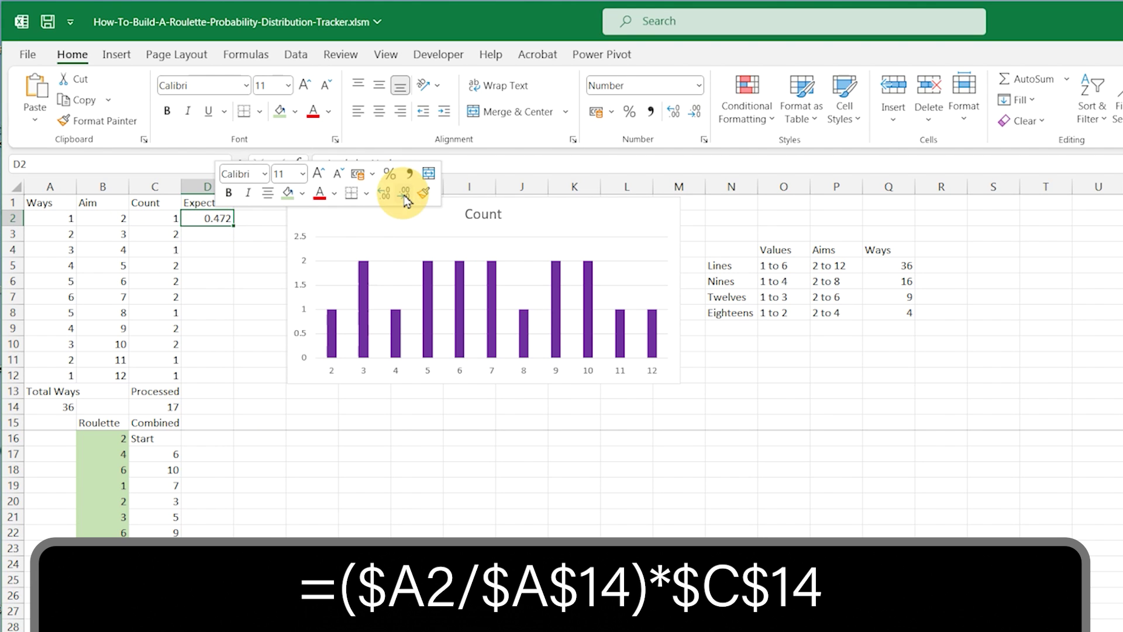
click(404, 194)
drag(237, 228, 237, 384)
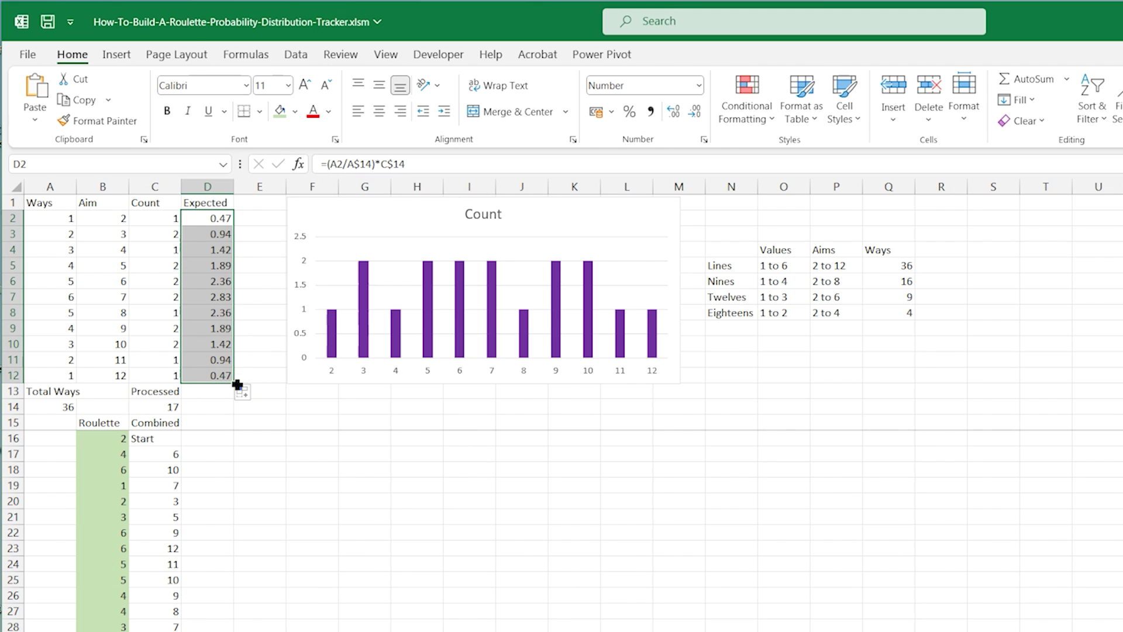
click(307, 211)
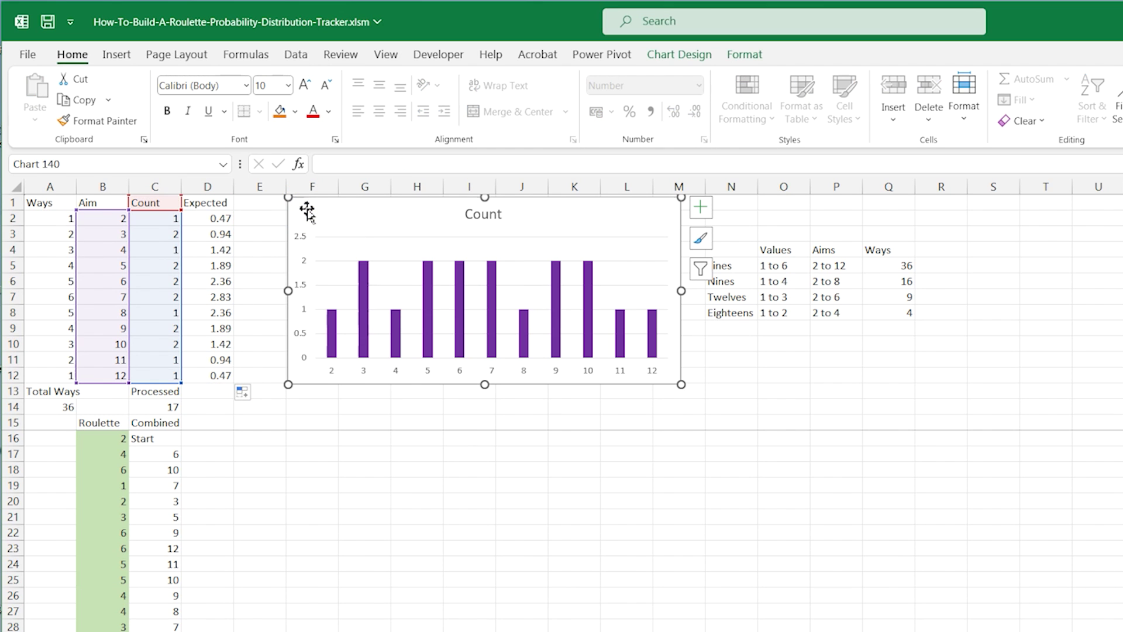
Step: Extend the Count chart's data range to column D and colour the new Expected bars grey
click(183, 384)
drag(184, 386, 222, 387)
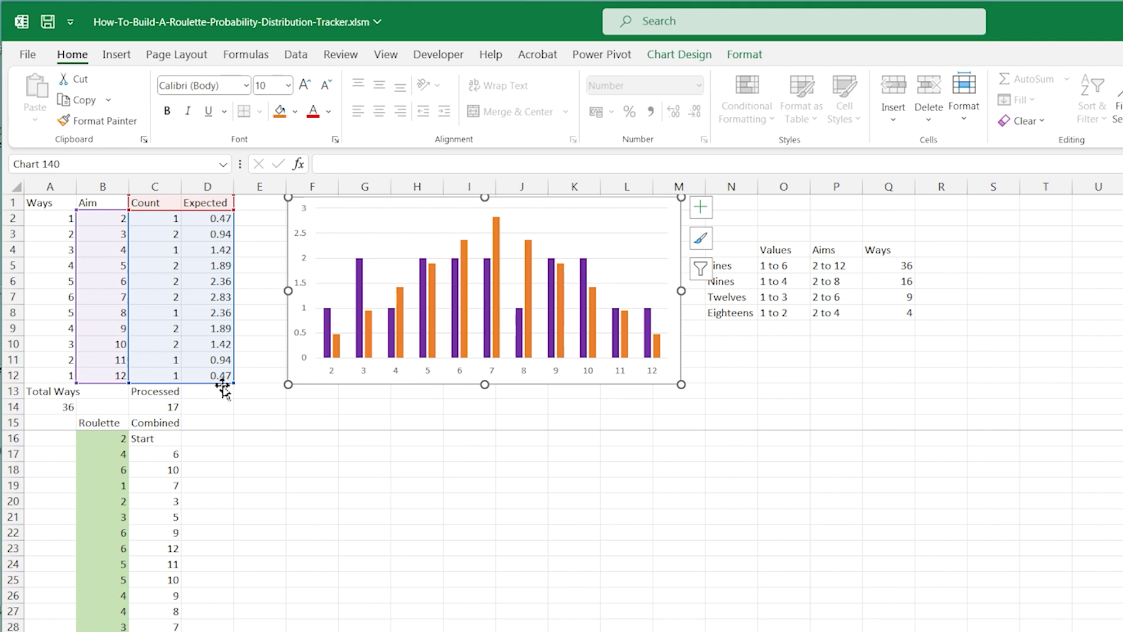
click(498, 248)
right_click(498, 248)
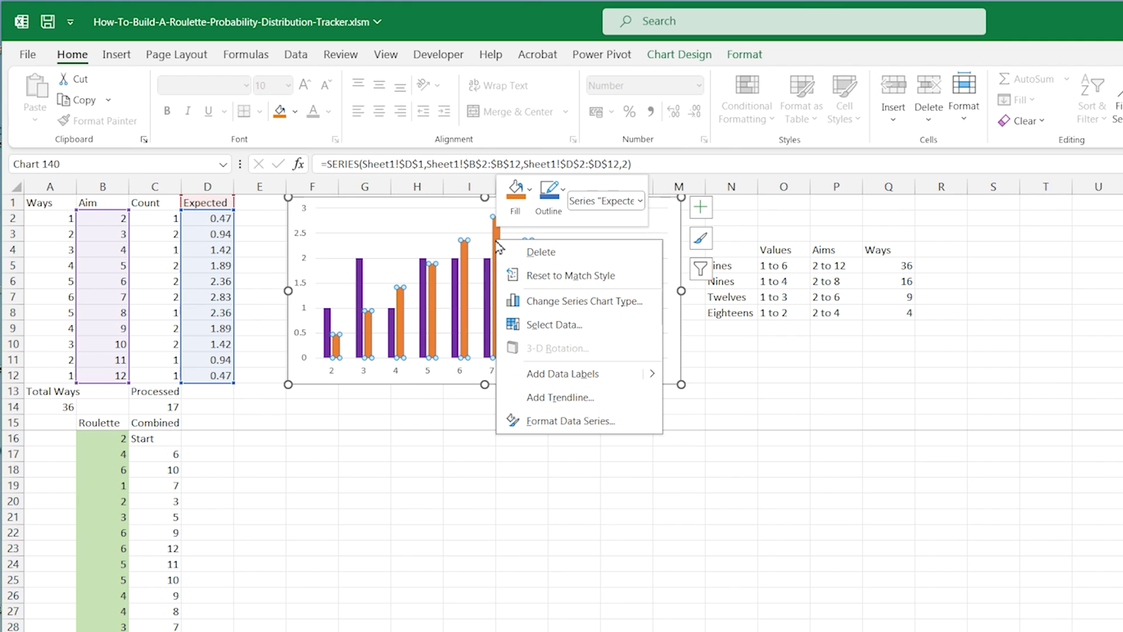
click(529, 203)
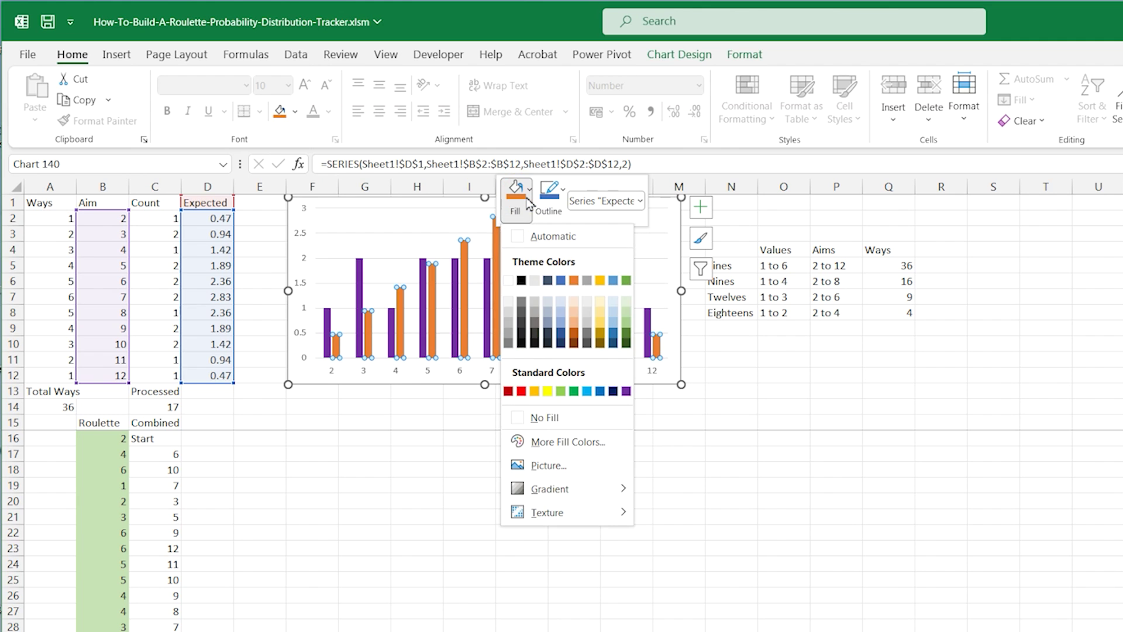
click(521, 303)
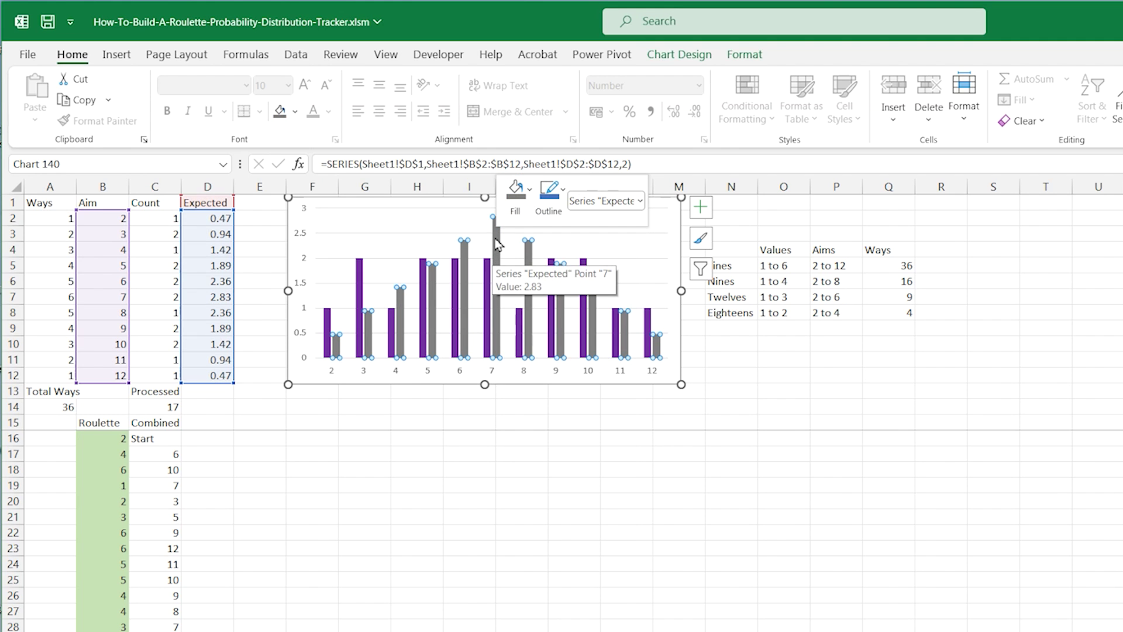
right_click(497, 244)
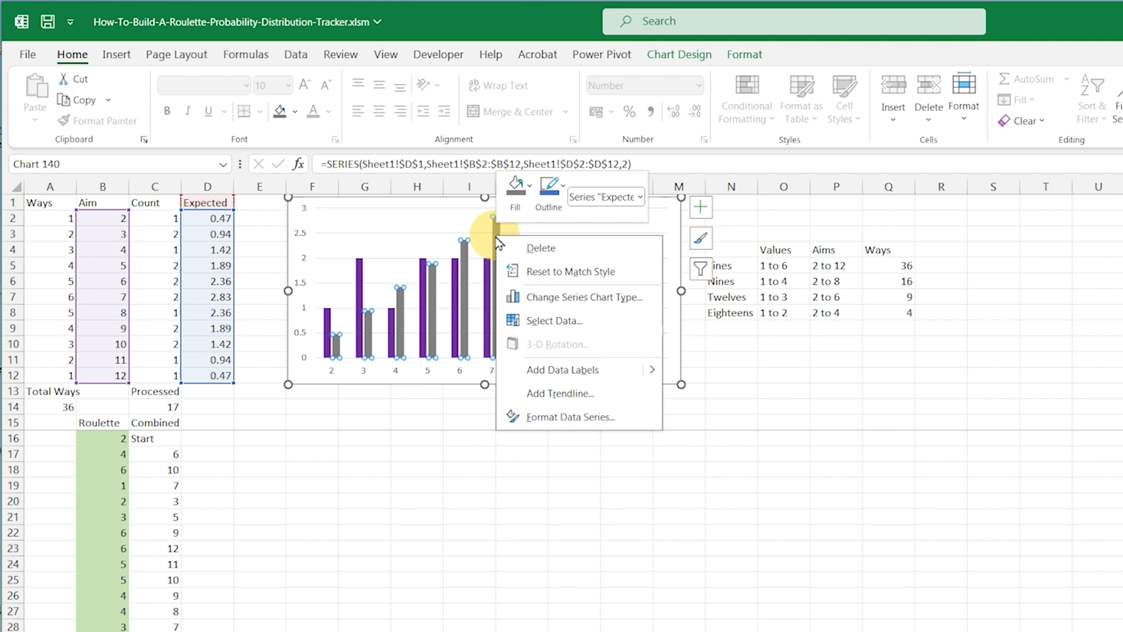
Step: Set the Count and Expected bars to 50% series overlap and 75% gap width
click(576, 417)
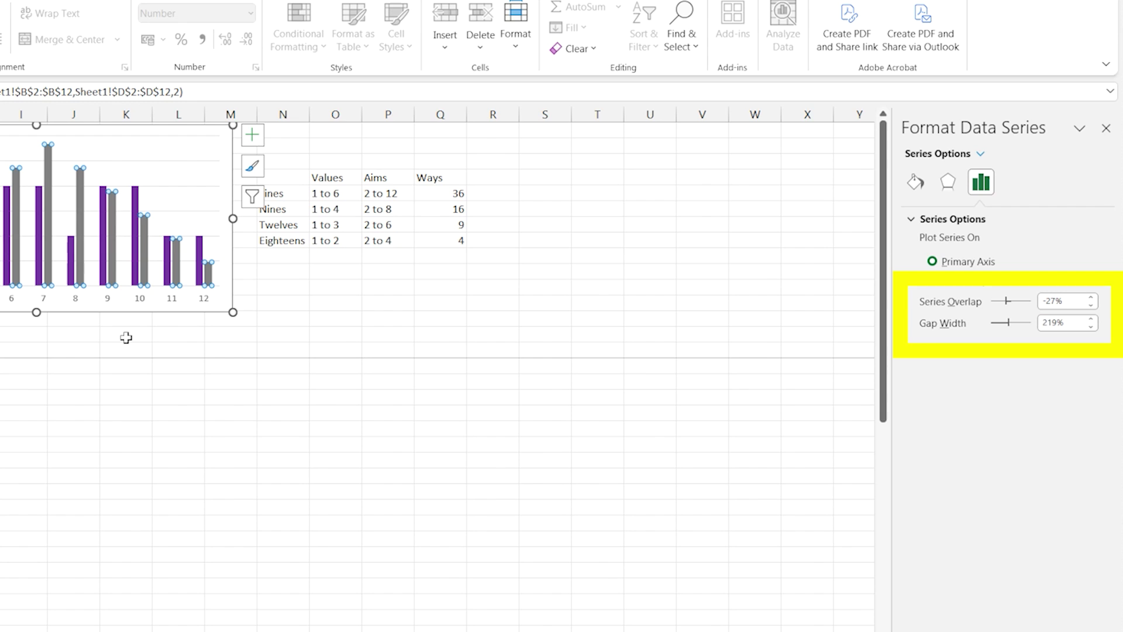
double_click(1060, 301)
text(50)
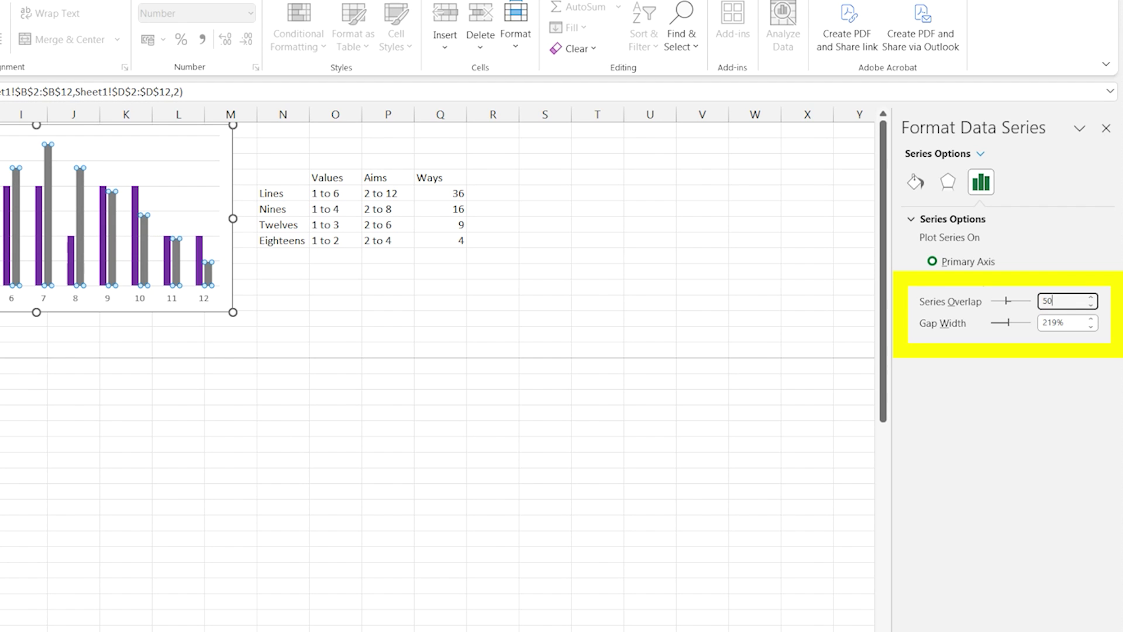
double_click(1069, 322)
text(75)
key(Return)
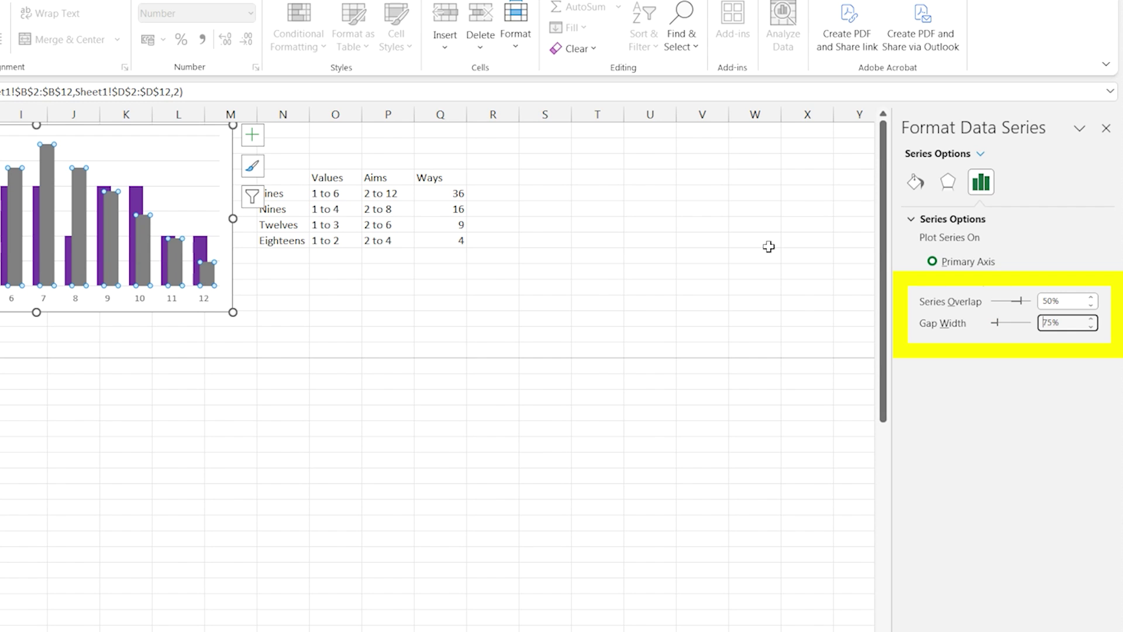
Step: Place the chart legend at the bottom and save the workbook
click(252, 137)
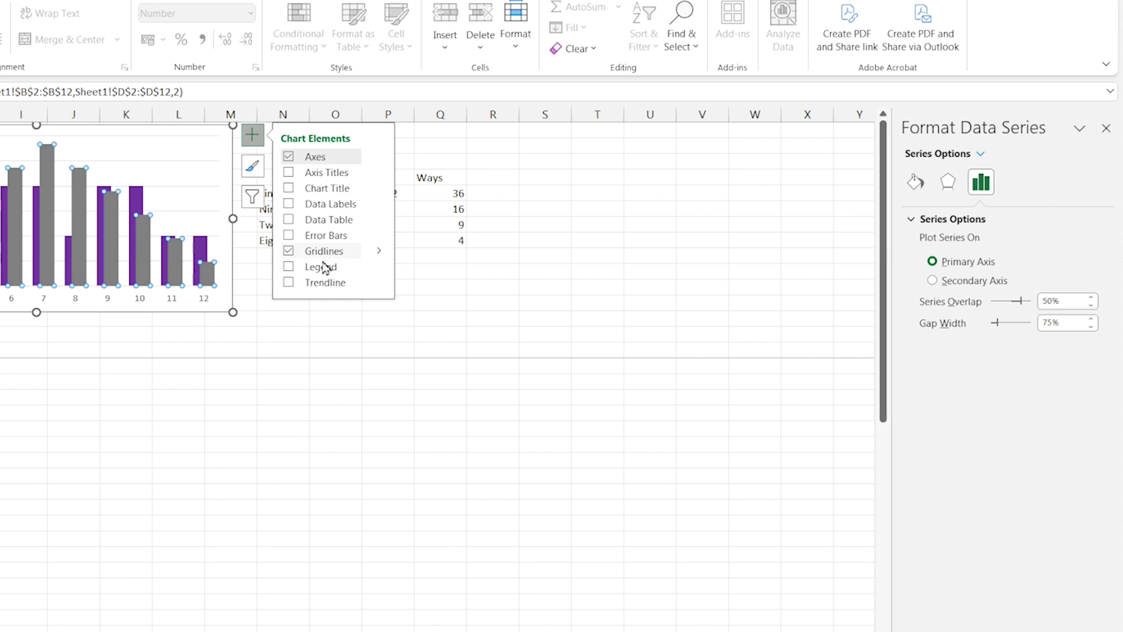
click(385, 267)
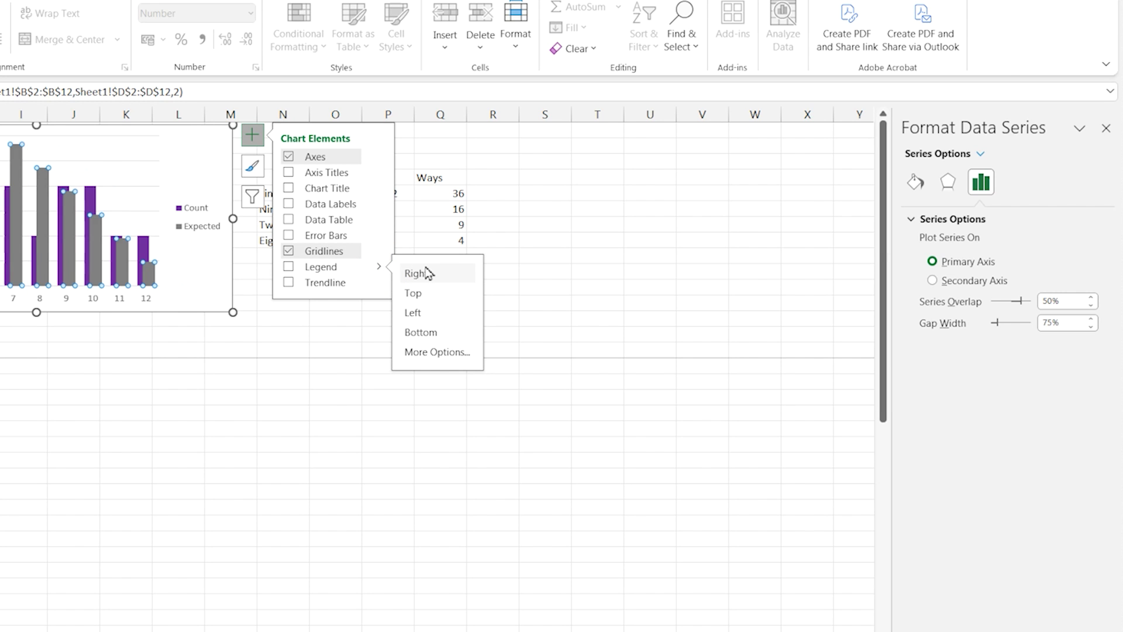
click(426, 332)
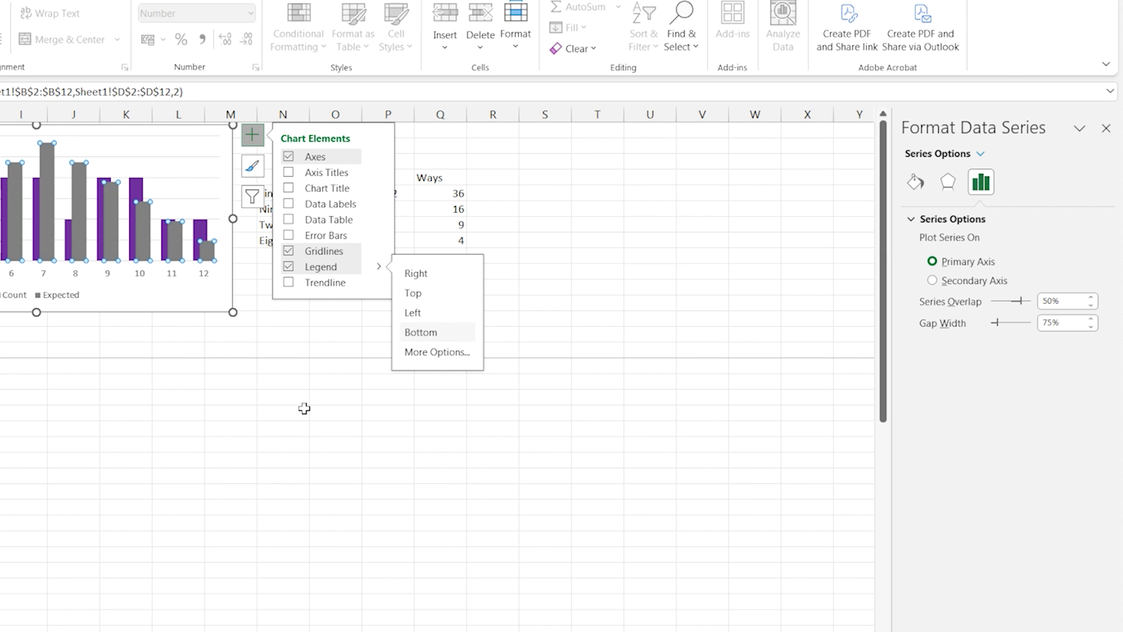
click(185, 536)
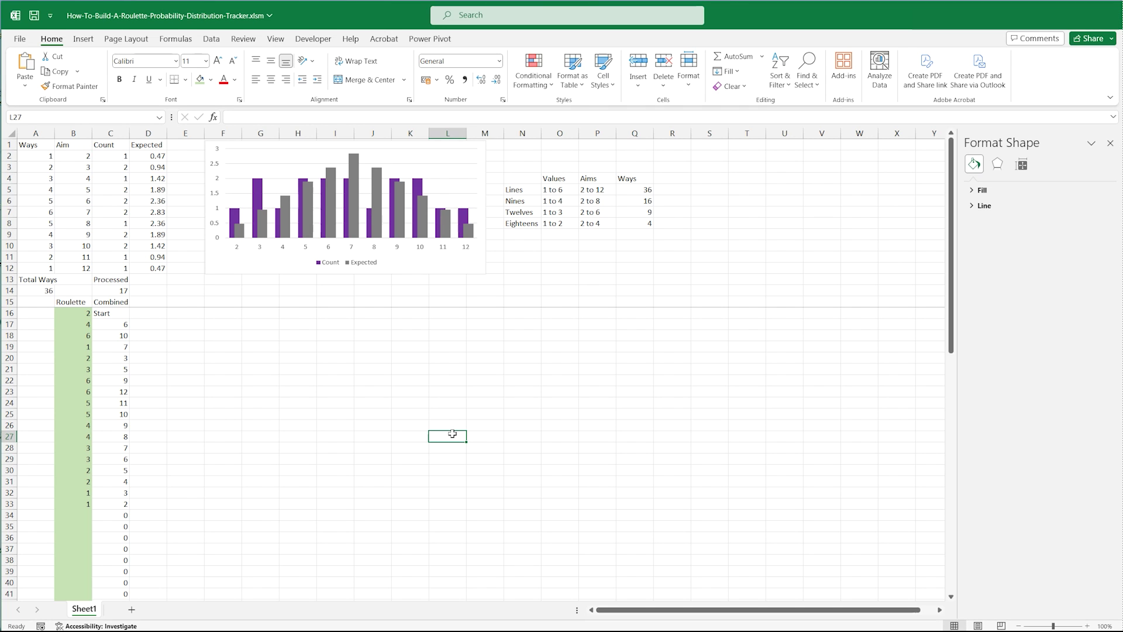
click(37, 18)
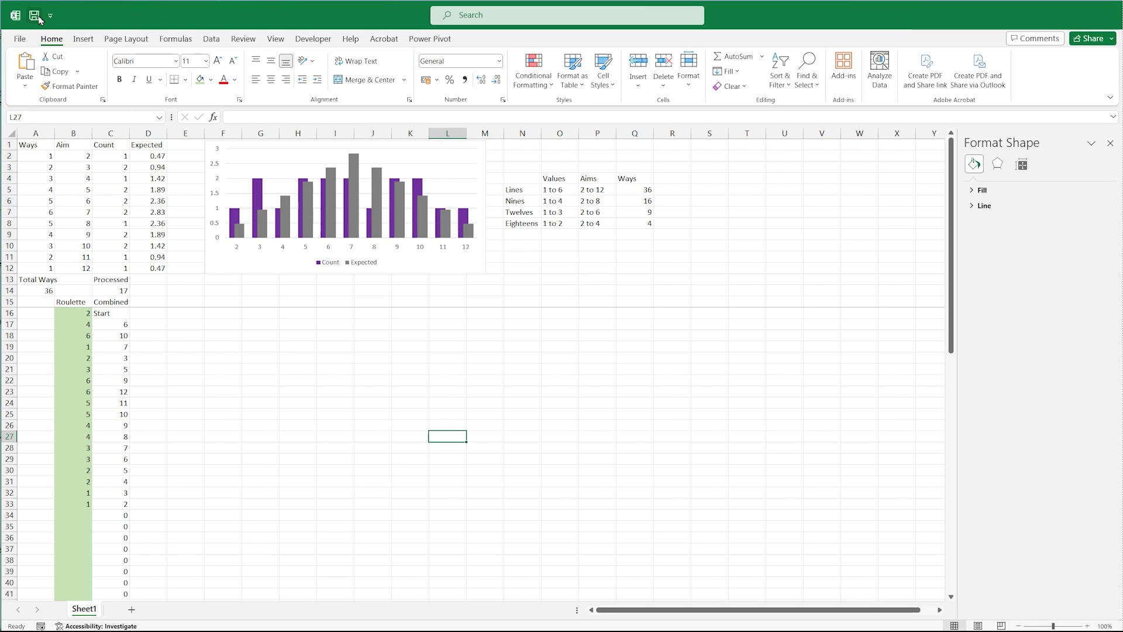
Step: Rename Sheet1 to PT-Lines-V1
right_click(89, 612)
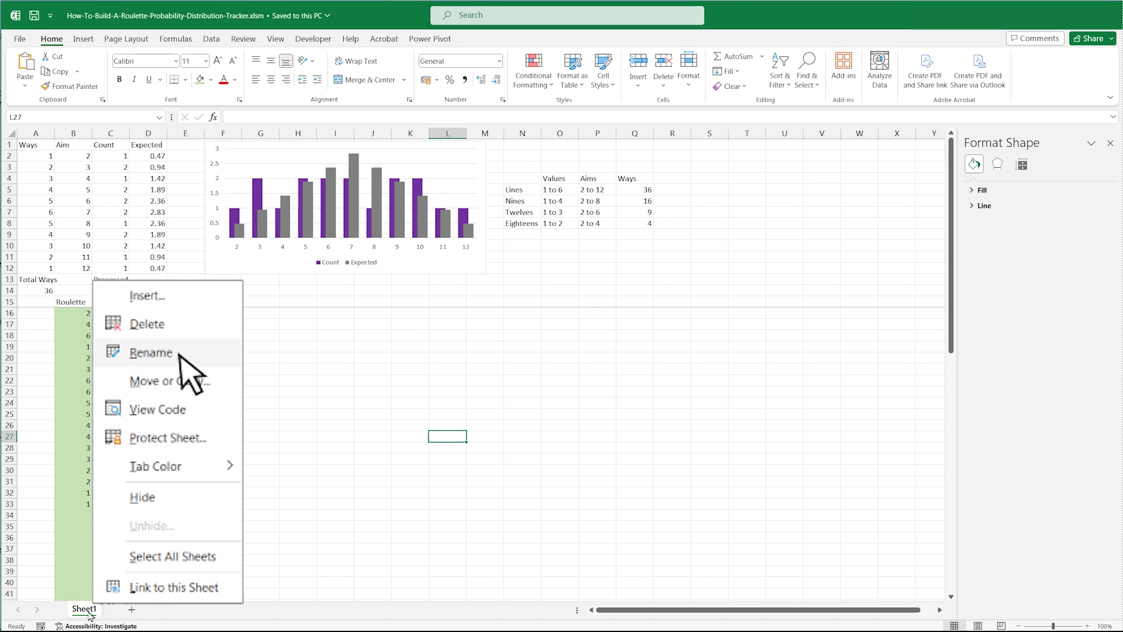
click(180, 354)
text(PT)
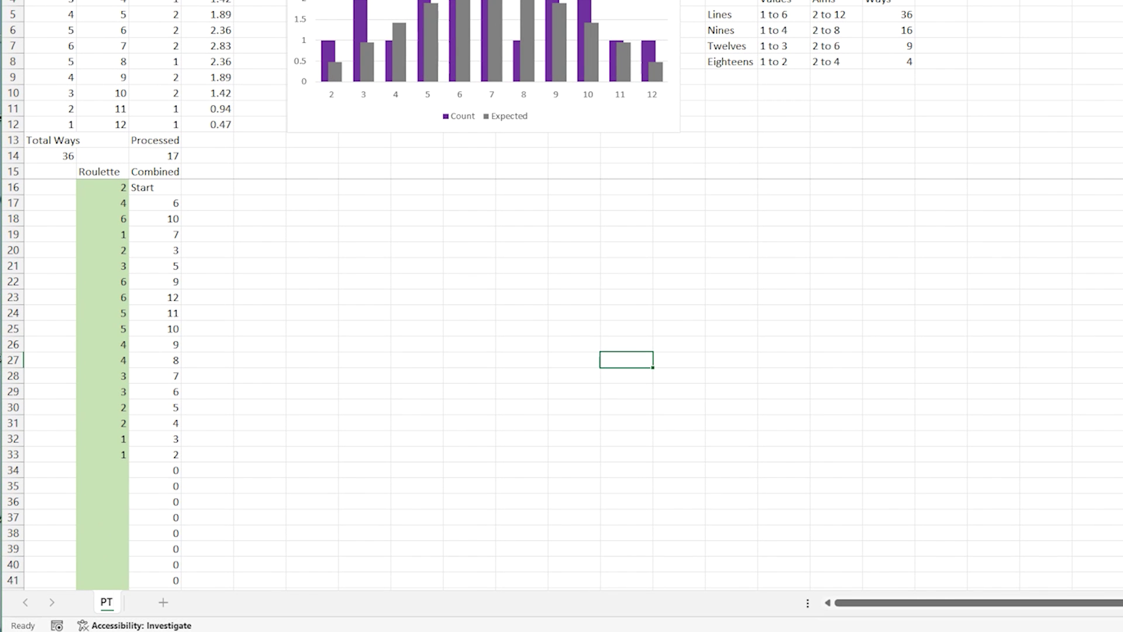
text(-Lines-)
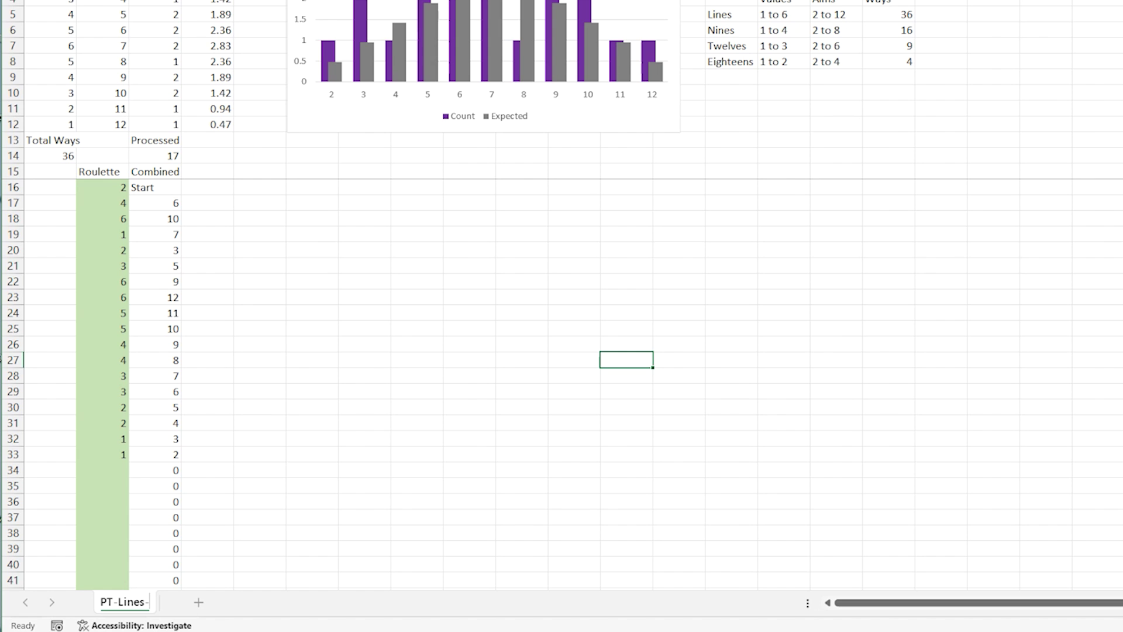
text(V1)
key(Return)
Step: Make a copy of the PT-Lines-V1 sheet
right_click(138, 601)
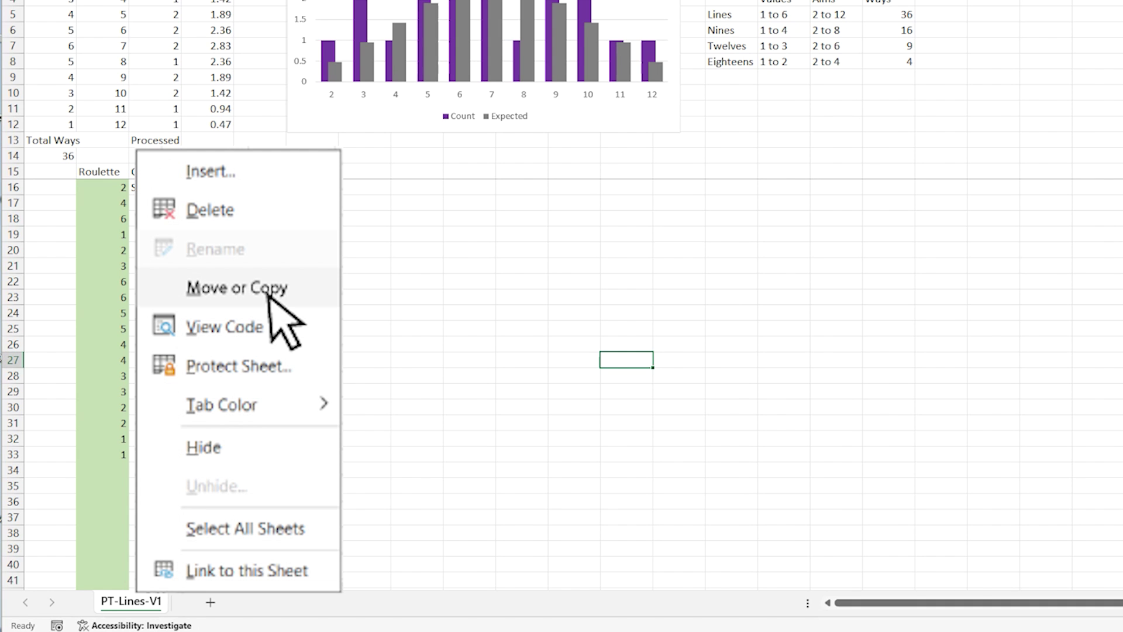
key(Escape)
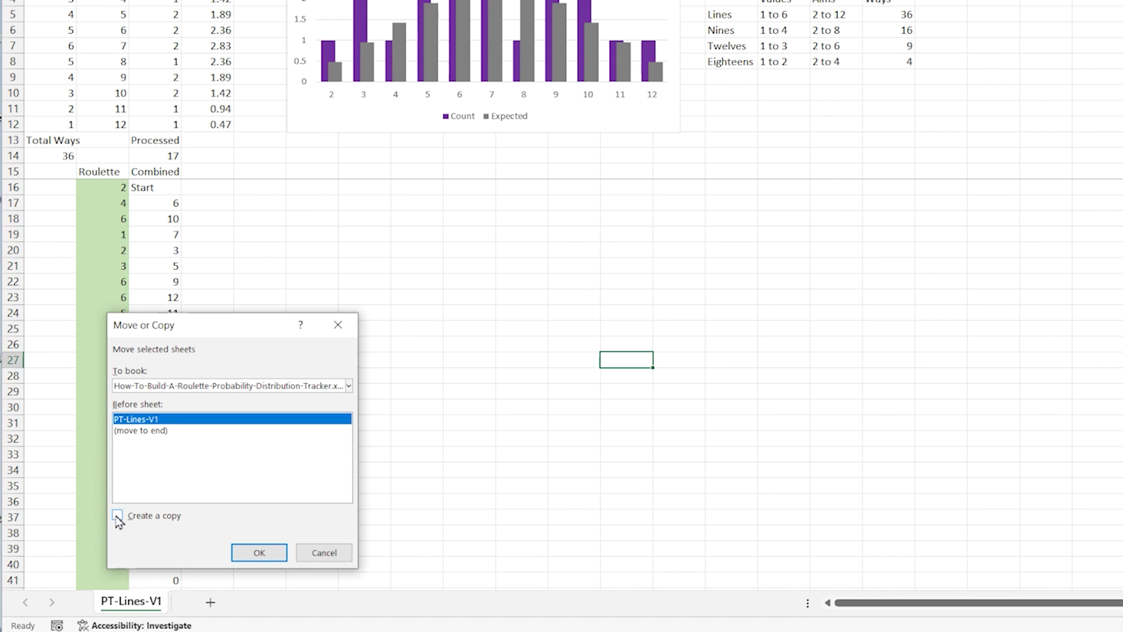
click(117, 517)
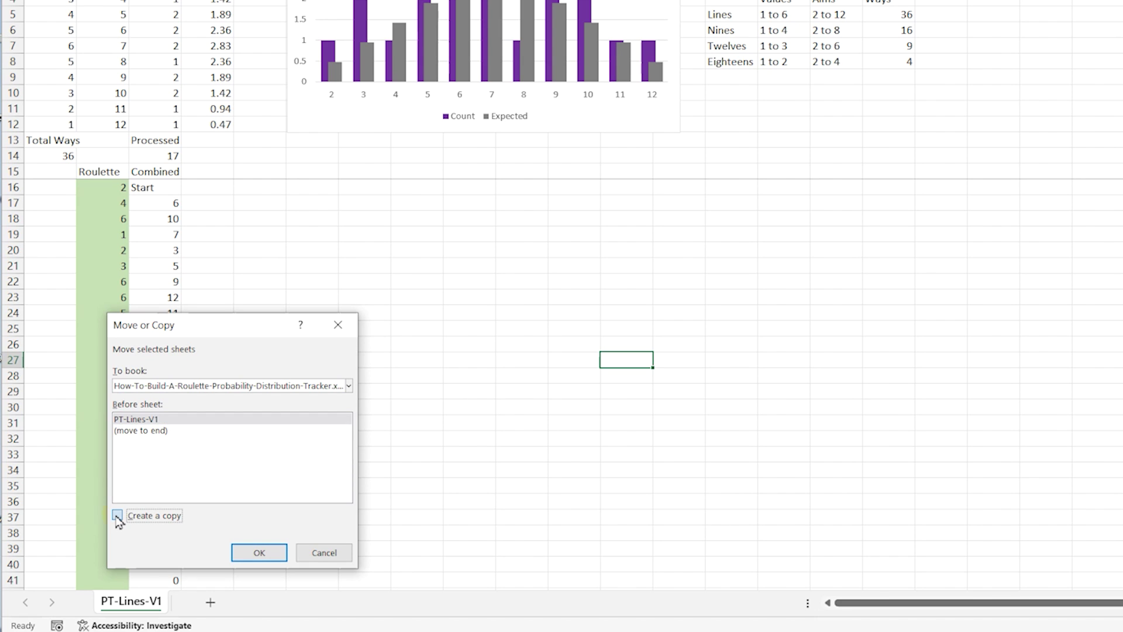
click(249, 559)
Step: Rename the copied sheet tab to PT-Nines-V1, deleting the leftover copy suffix
right_click(141, 606)
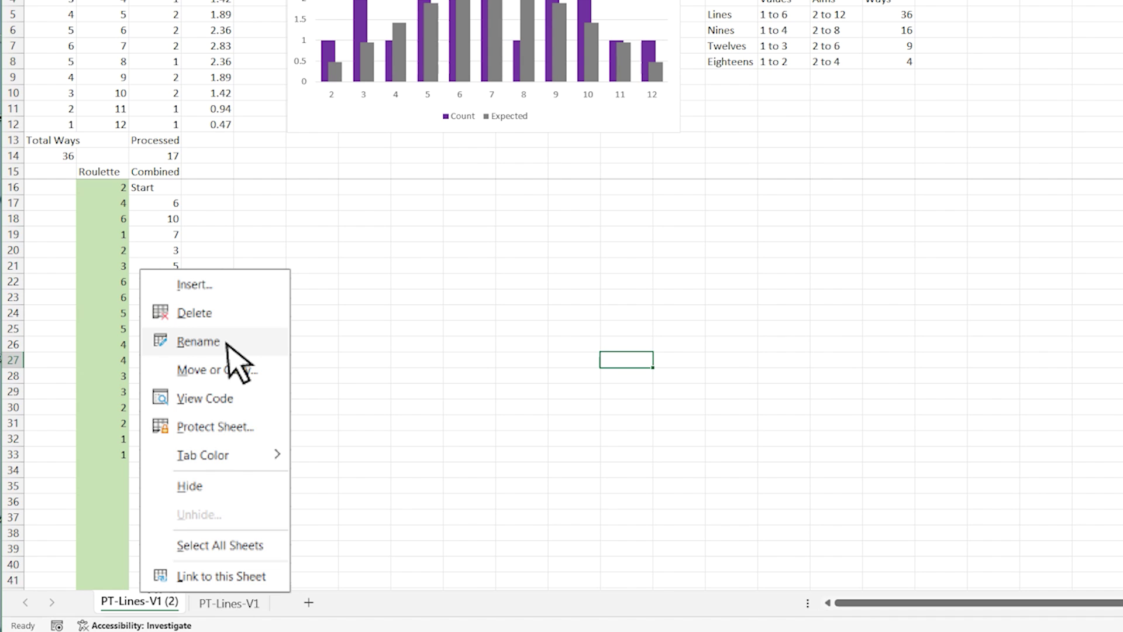
key(Escape)
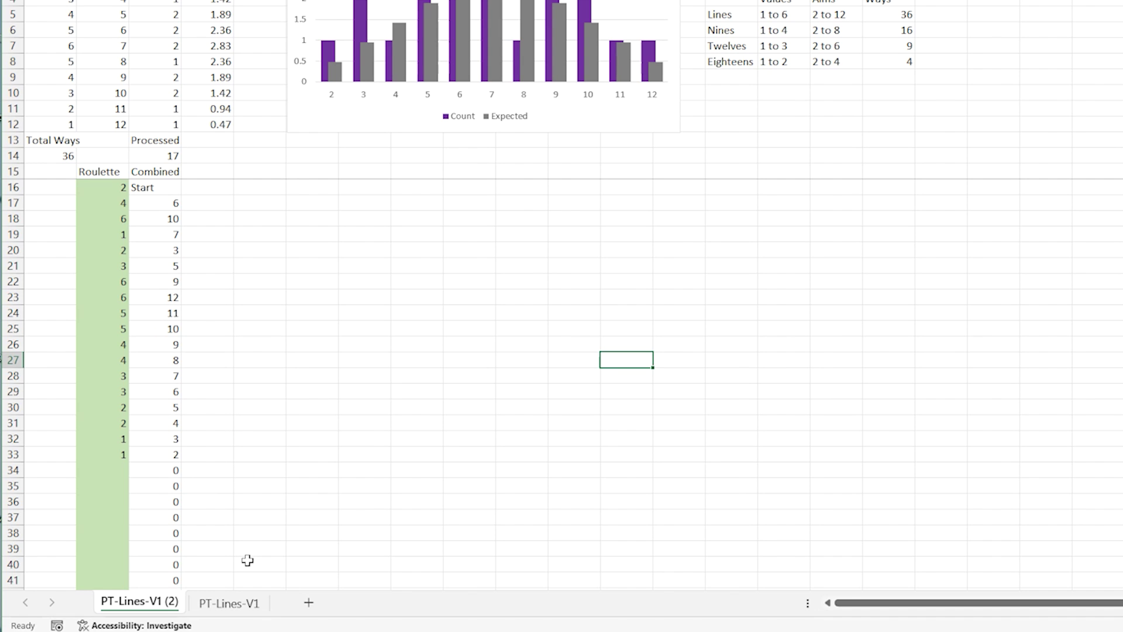
double_click(139, 602)
double_click(130, 602)
text(Nin)
key(Return)
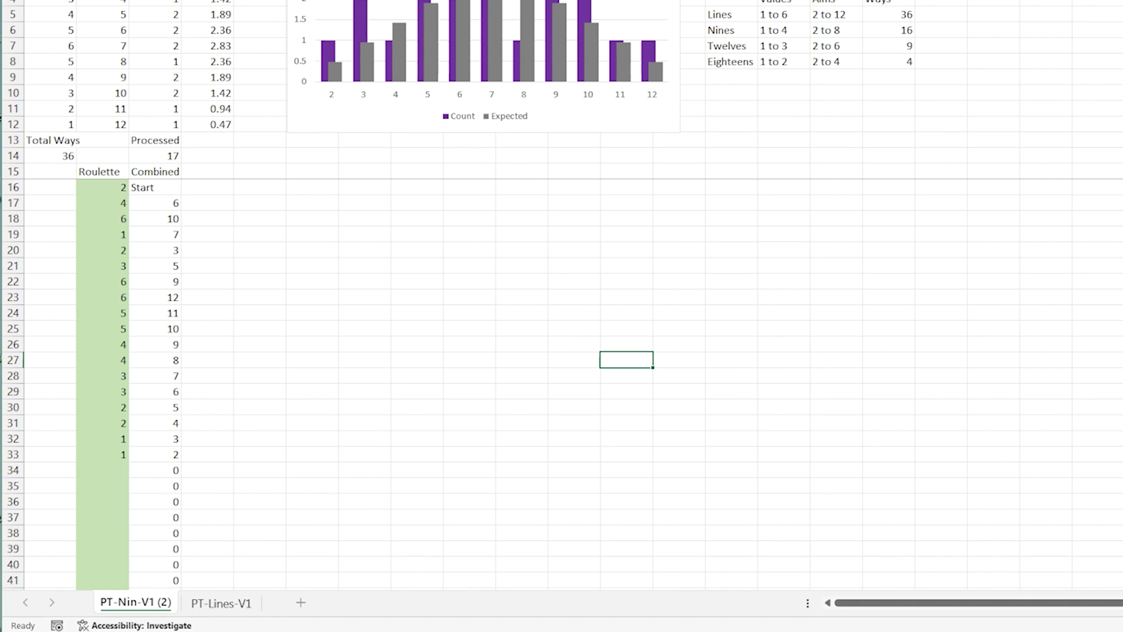
text(es)
key(Right)
key(Right)
key(Right)
key(Delete)
key(Delete)
key(Delete)
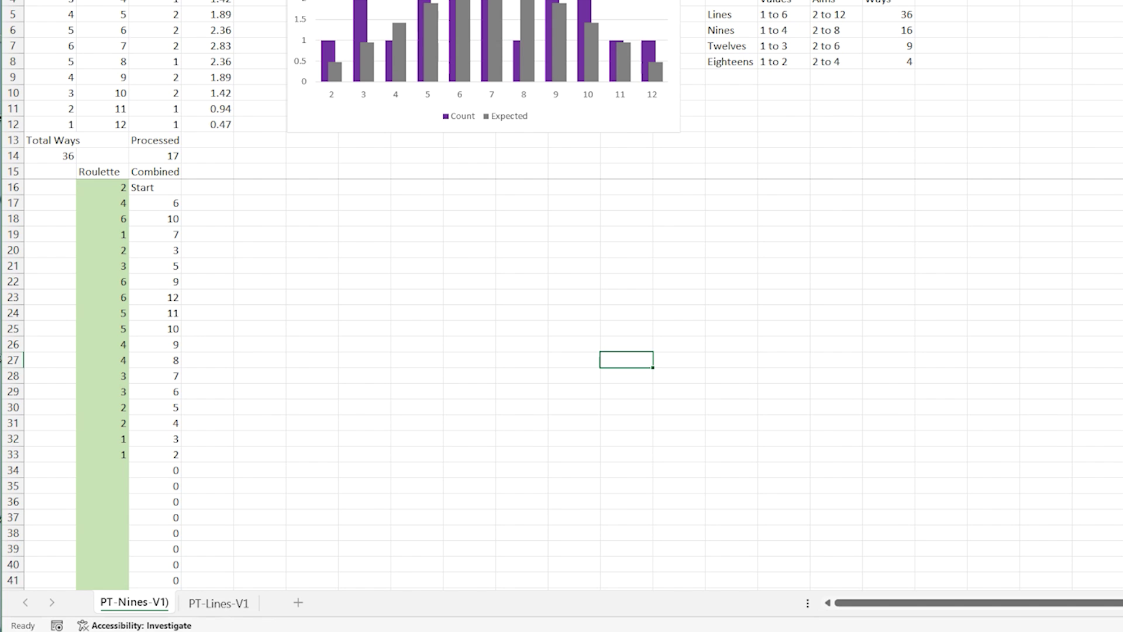
key(Delete)
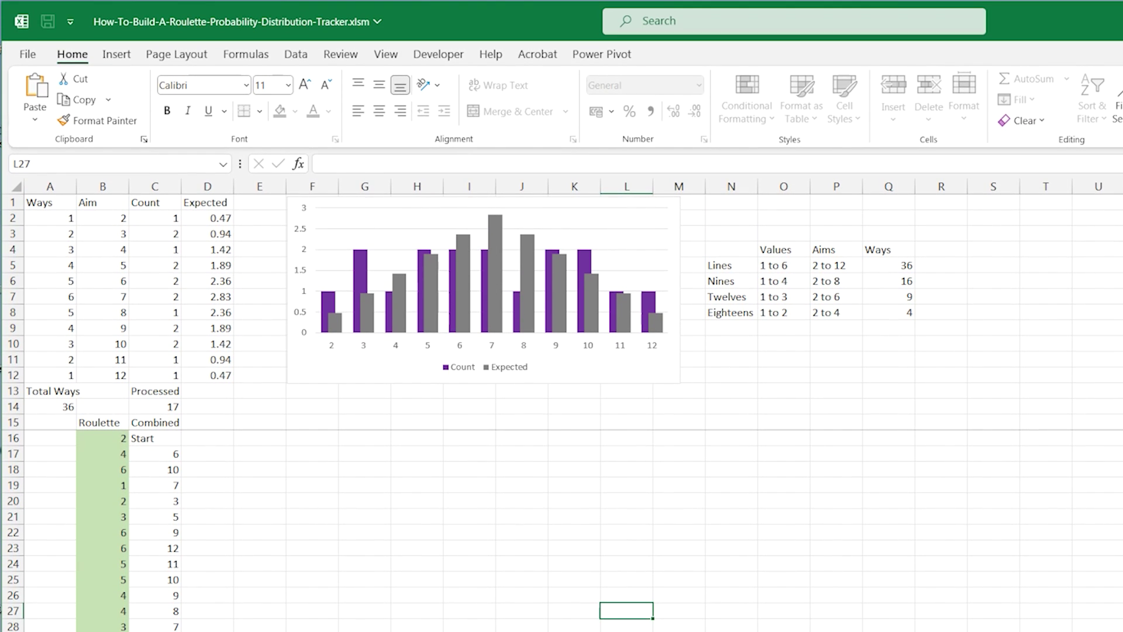
Step: Limit the chart data to aims 2–8 and clear the table rows for aims 9–12
click(306, 373)
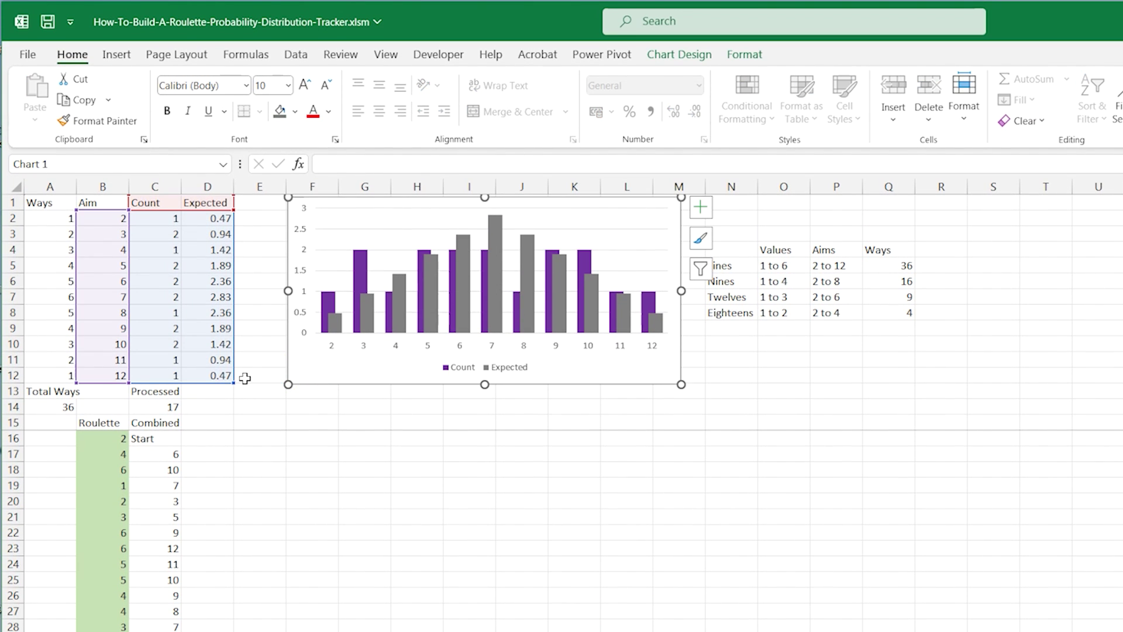
drag(234, 385, 237, 332)
drag(48, 327, 203, 380)
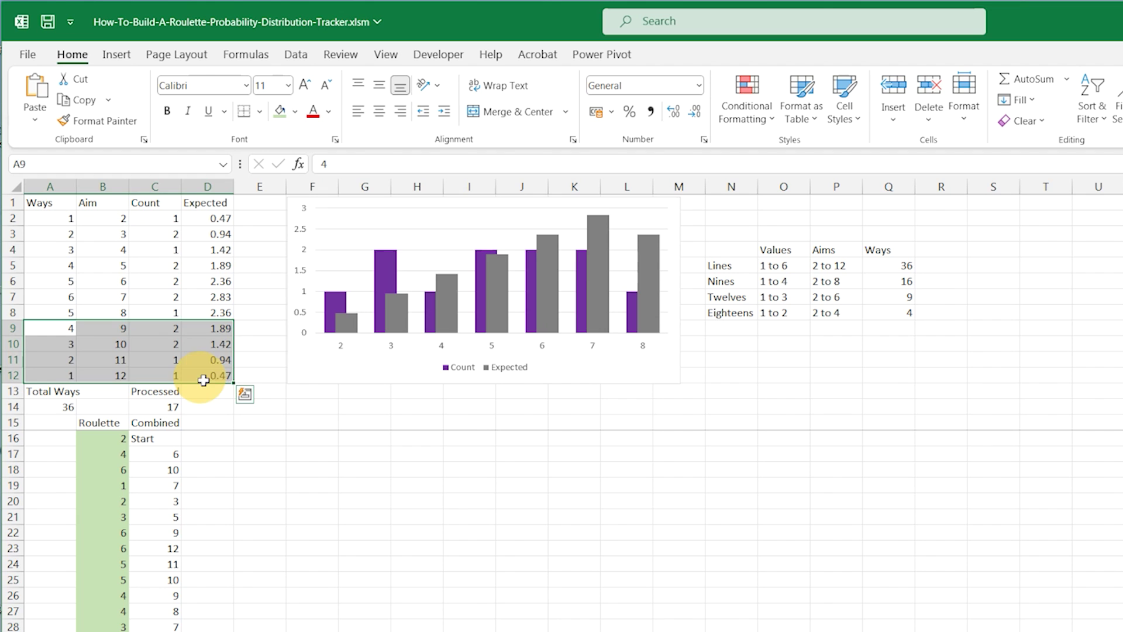
key(Delete)
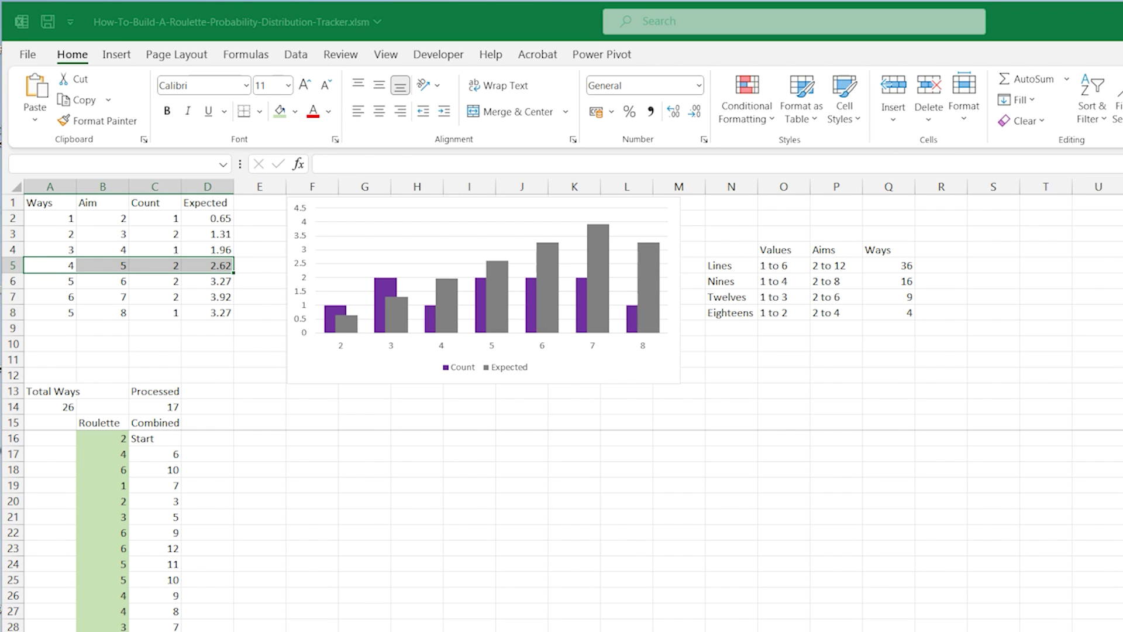
Step: Change the last three Ways values to 3, 2 and 1
key(Down)
text(3)
key(Return)
text(2)
key(Return)
text(1)
key(ctrl+Return)
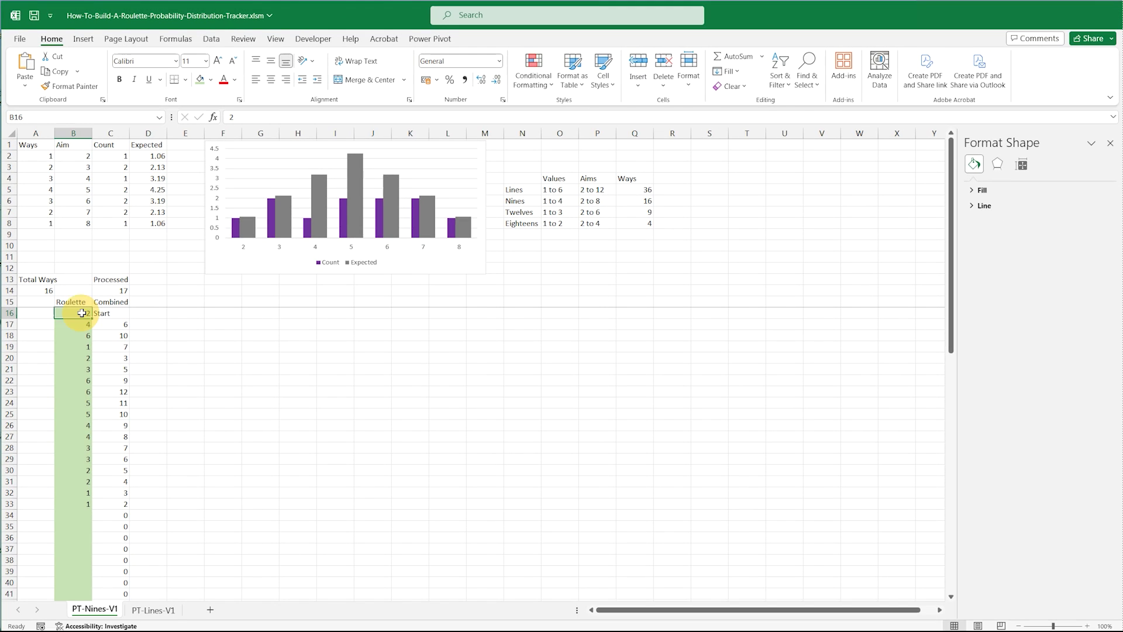
click(113, 439)
drag(81, 313, 78, 509)
key(Delete)
click(85, 314)
key(Return)
text(2)
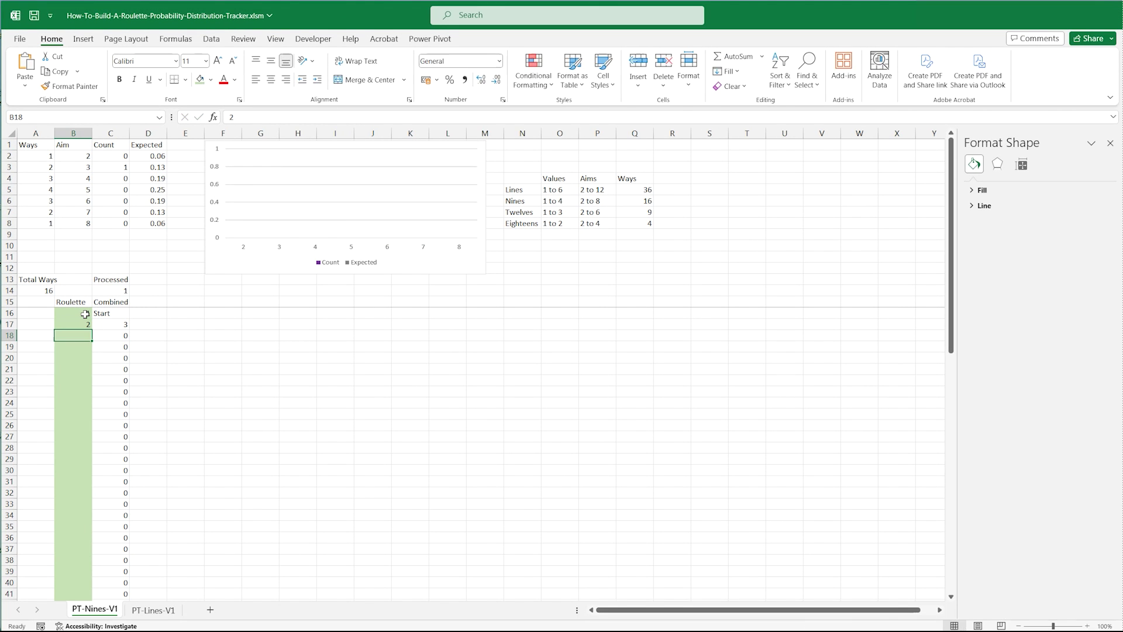
text( 4 2 3 1 2 4 3 2 1)
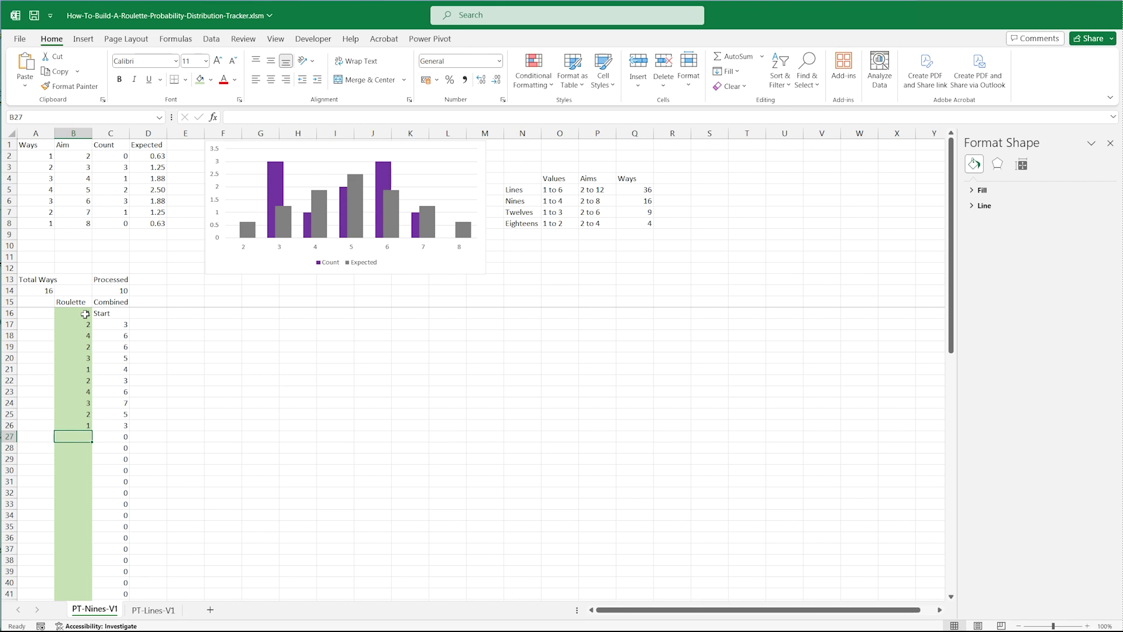
Step: Duplicate the PT-Nines-V1 sheet and name the copy PT-Twelves-V1
right_click(95, 609)
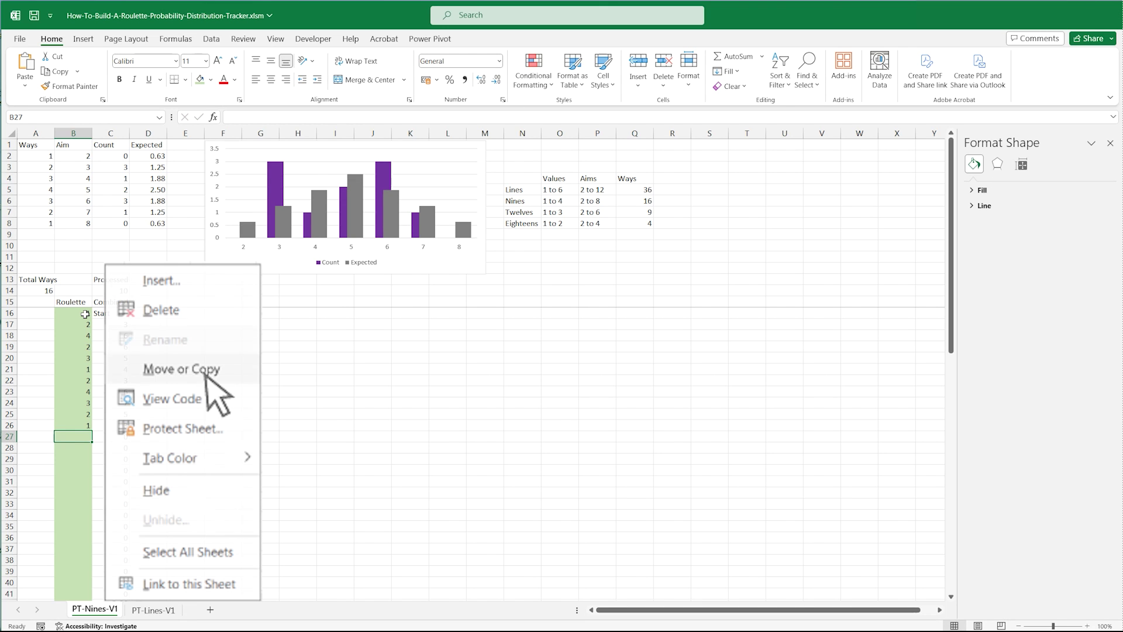
click(206, 370)
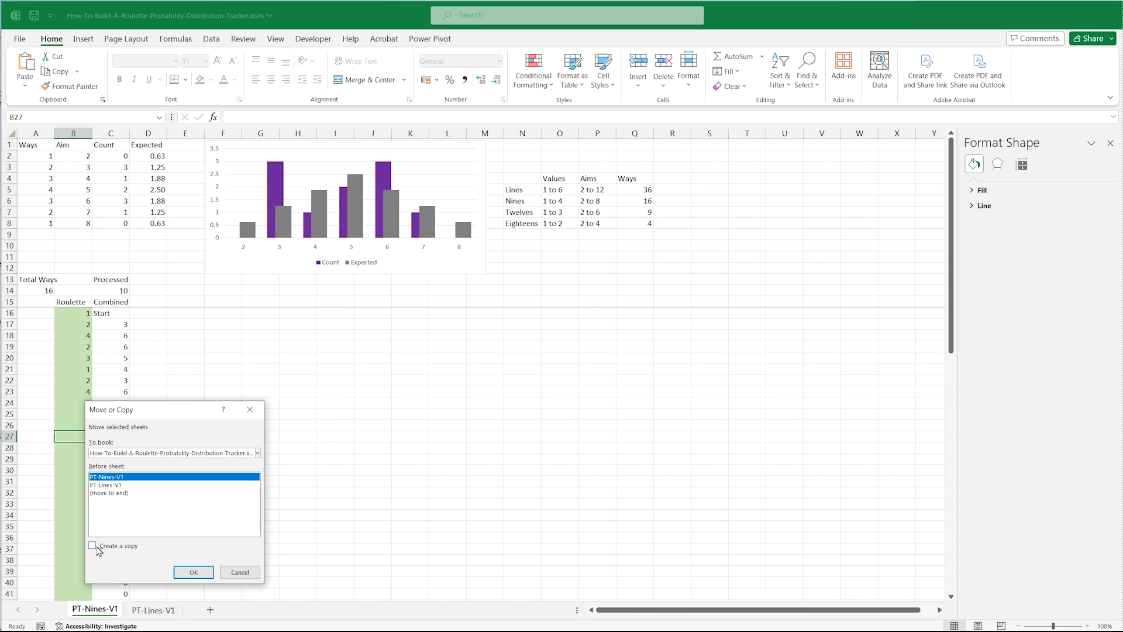
click(193, 571)
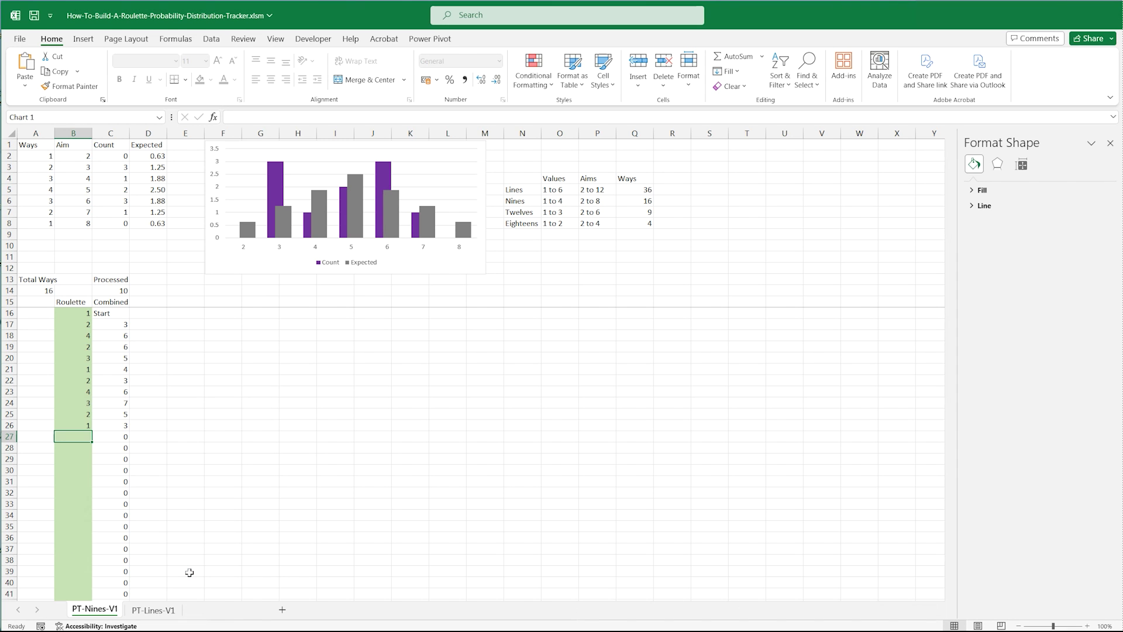
right_click(101, 609)
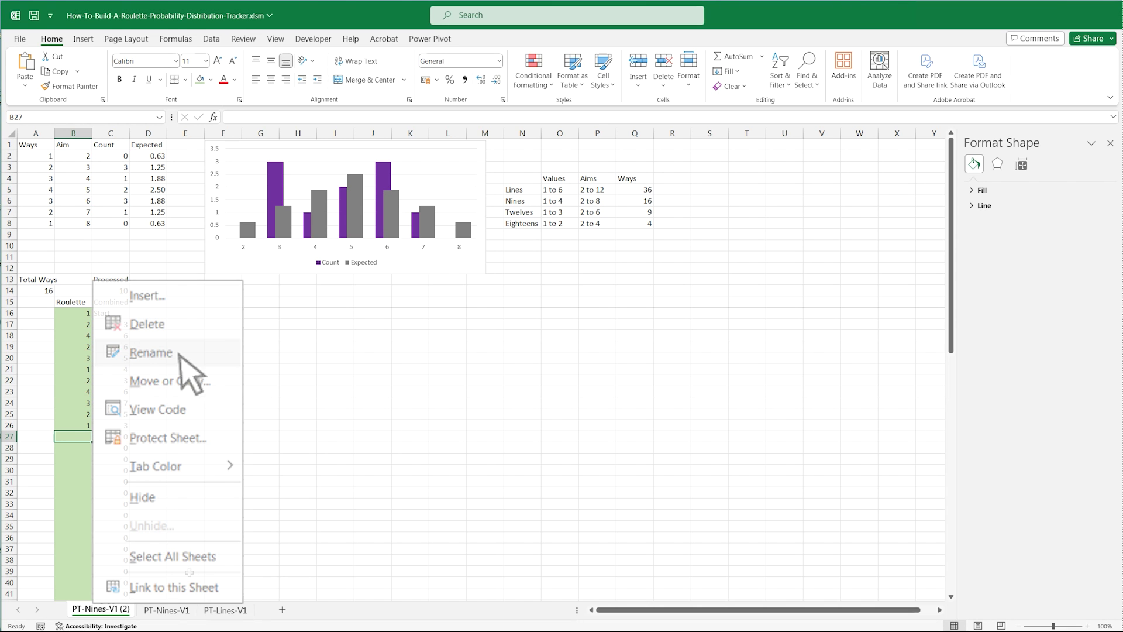
click(178, 354)
double_click(108, 609)
text(Twelves)
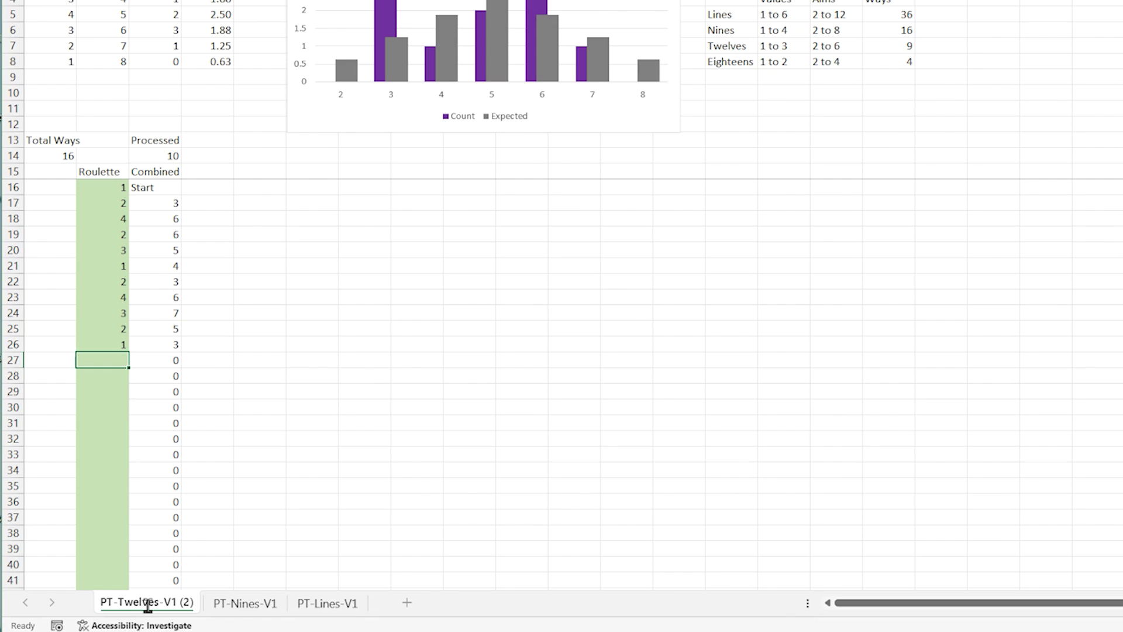
key(Delete)
key(Delete)
key(Delete)
key(Delete)
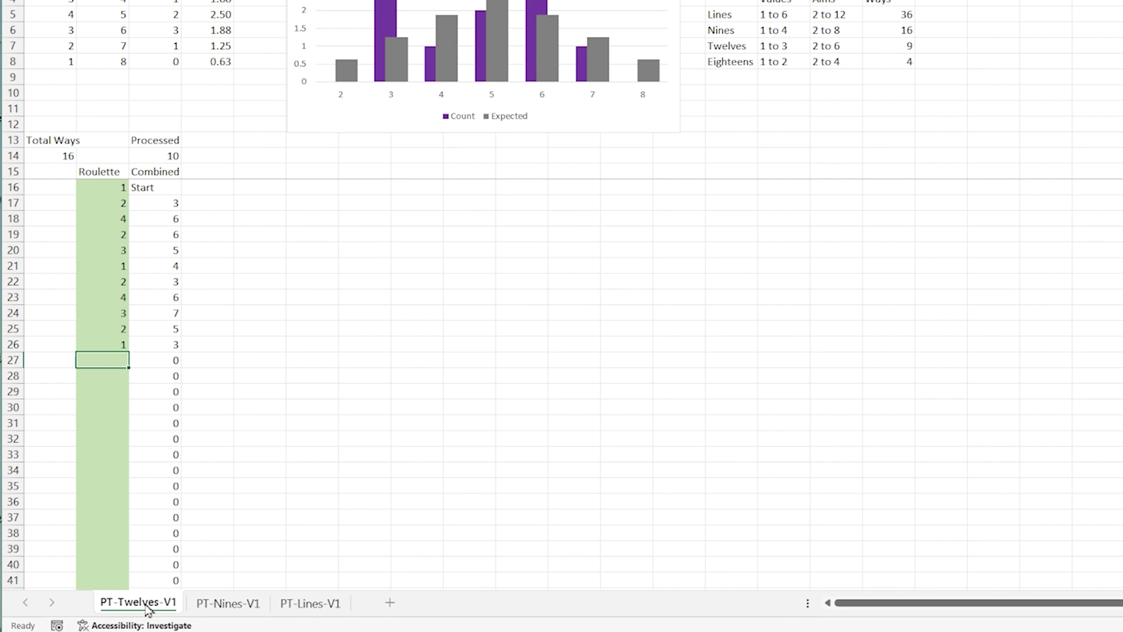
key(Return)
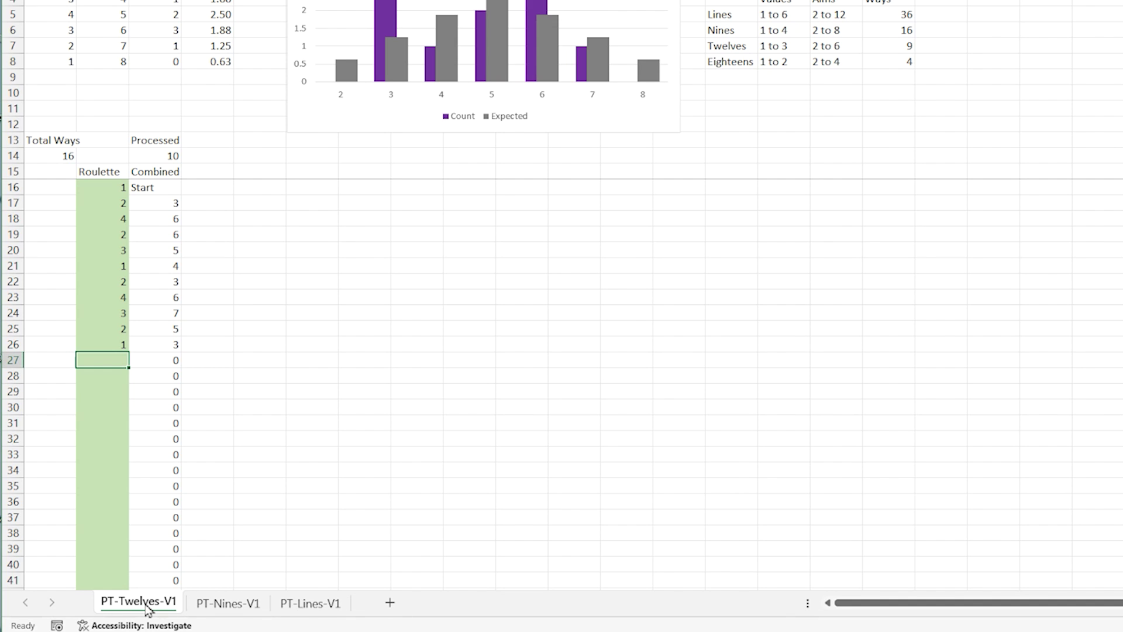
Step: Limit the chart data to aims 2–6 and clear the table rows for aims 7 and 8
click(311, 120)
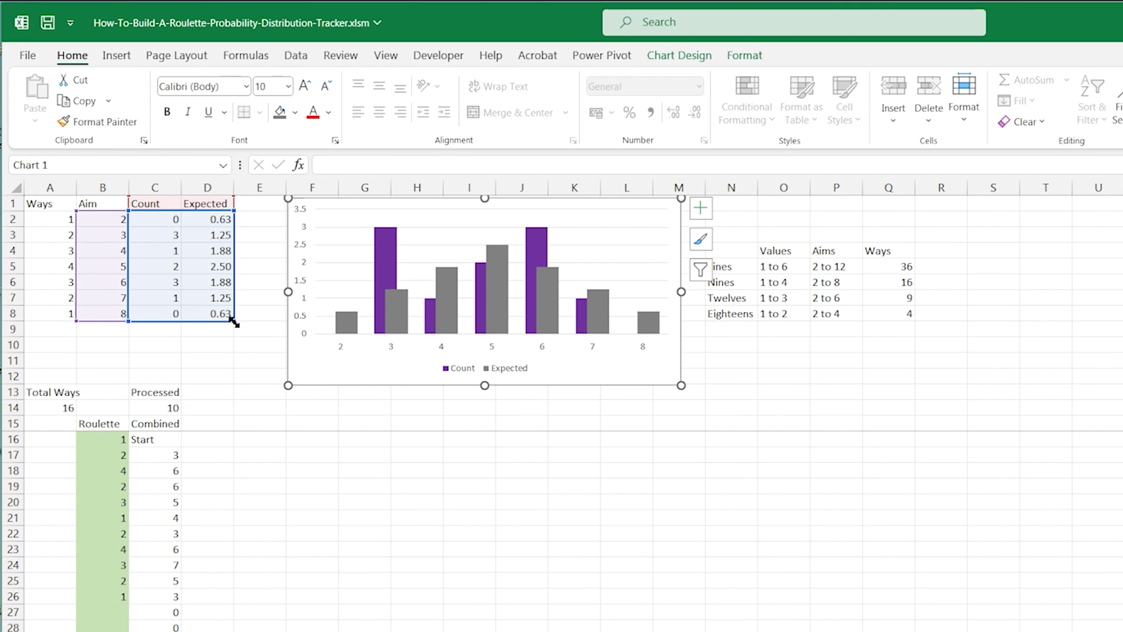
drag(233, 324, 236, 298)
drag(54, 297, 223, 314)
key(Delete)
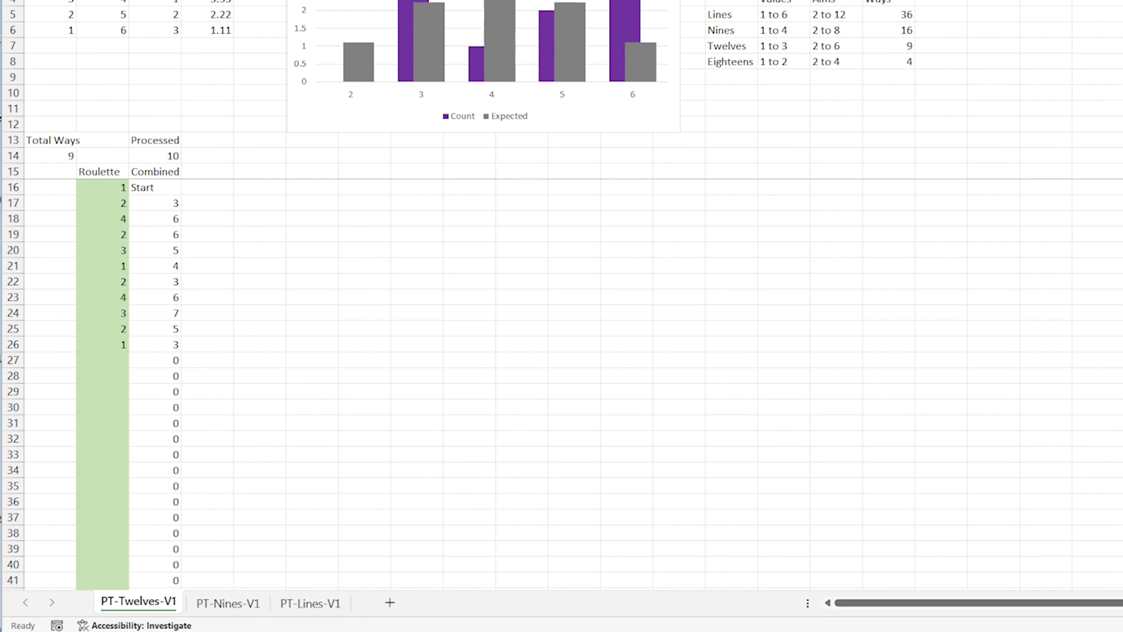
Step: Duplicate the Twelves sheet and name the copy PT-Eighteens-V1
right_click(118, 602)
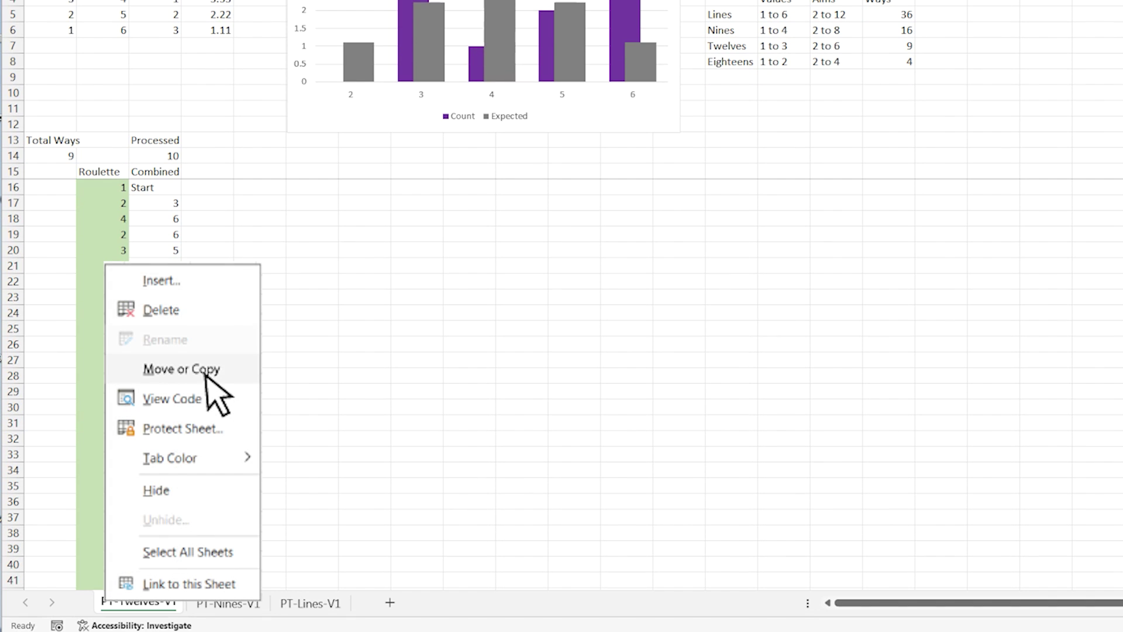
click(206, 371)
click(213, 565)
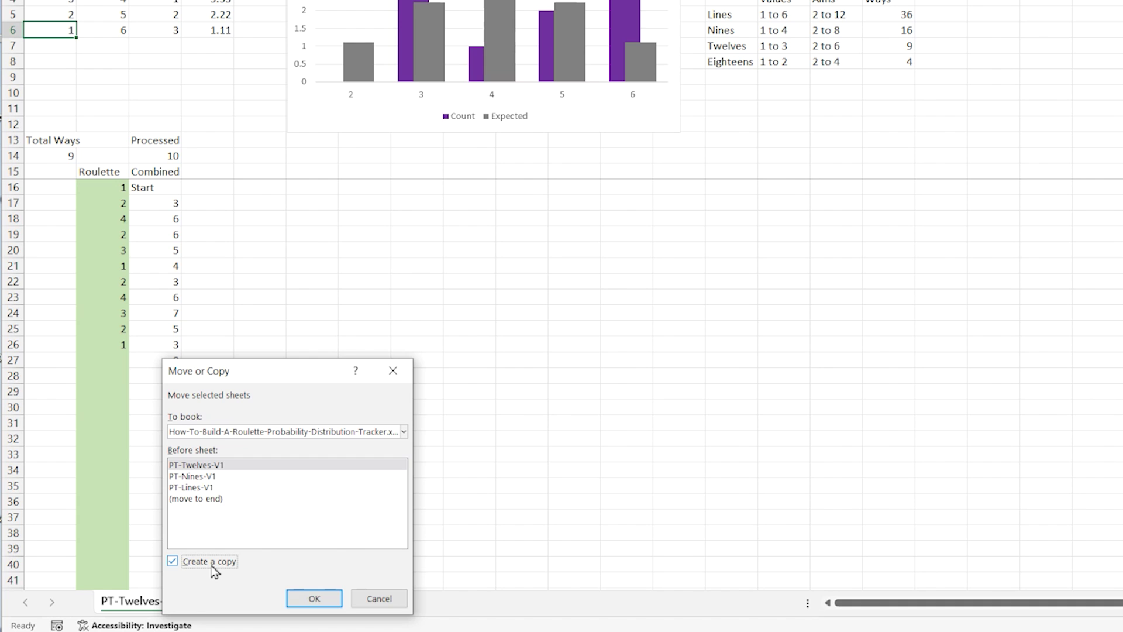
click(314, 599)
right_click(146, 601)
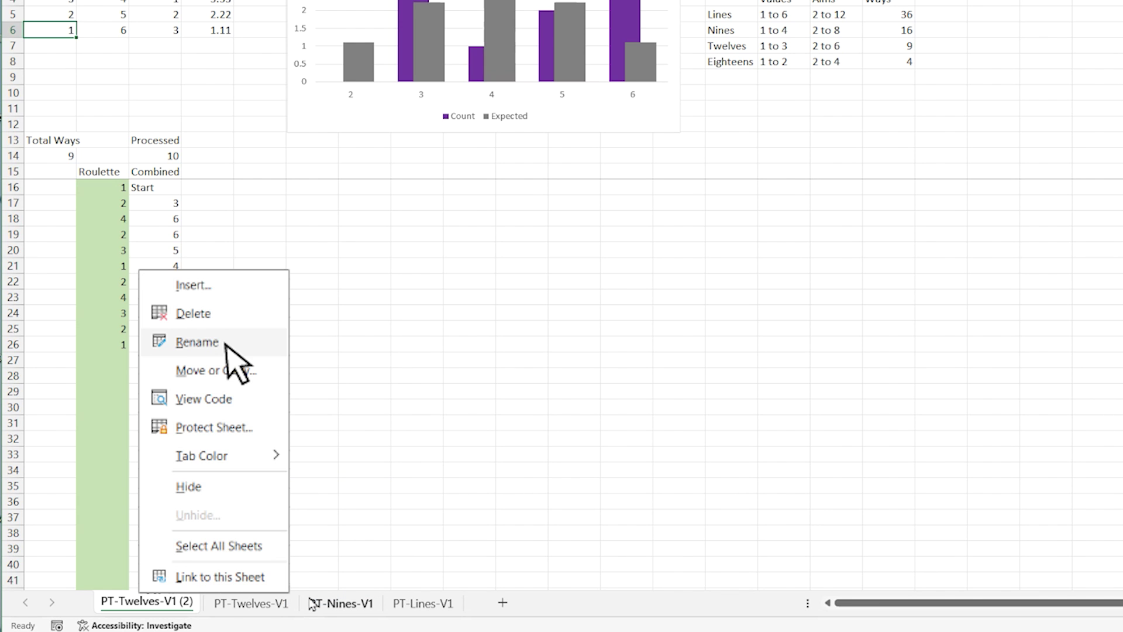
click(197, 343)
double_click(144, 601)
text(Eighte)
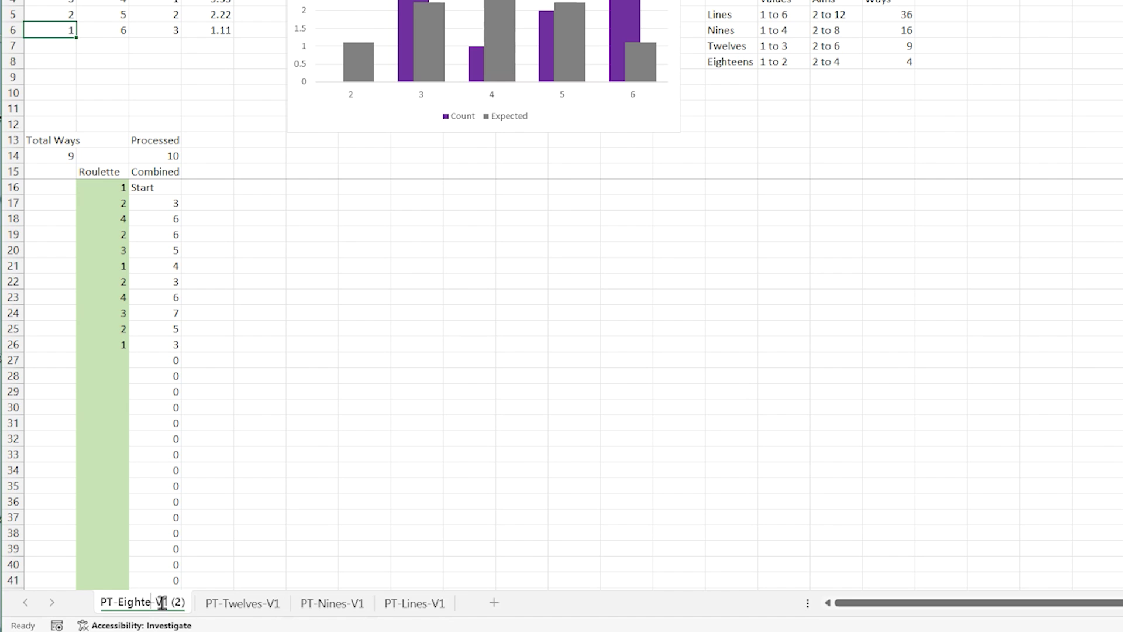
text(ens)
key(Delete)
key(Delete)
key(Delete)
key(Delete)
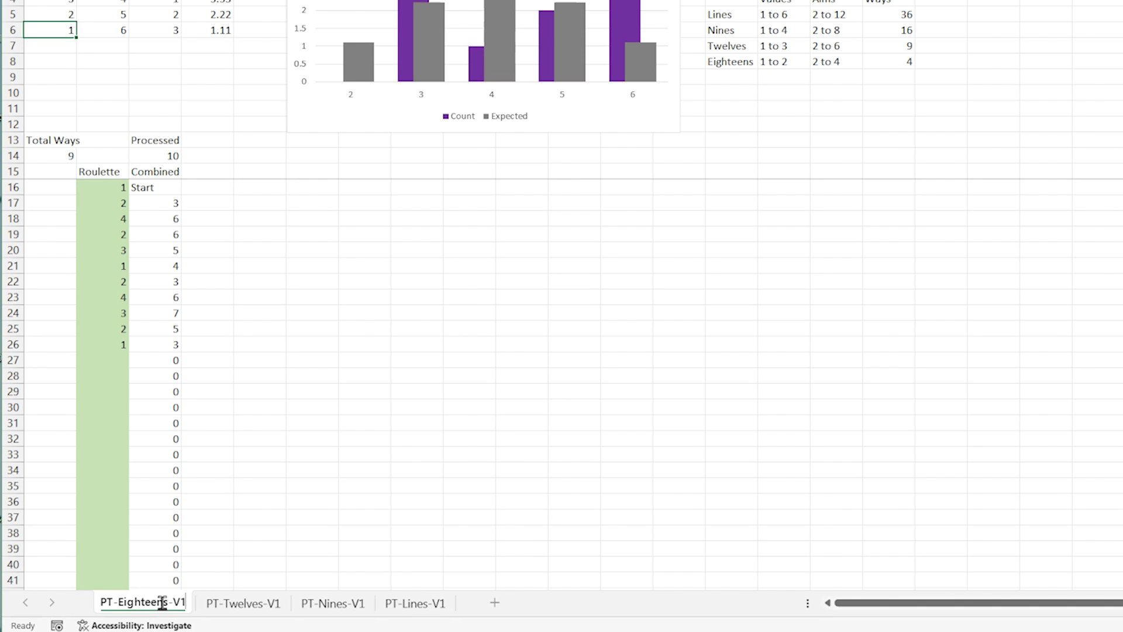
key(Return)
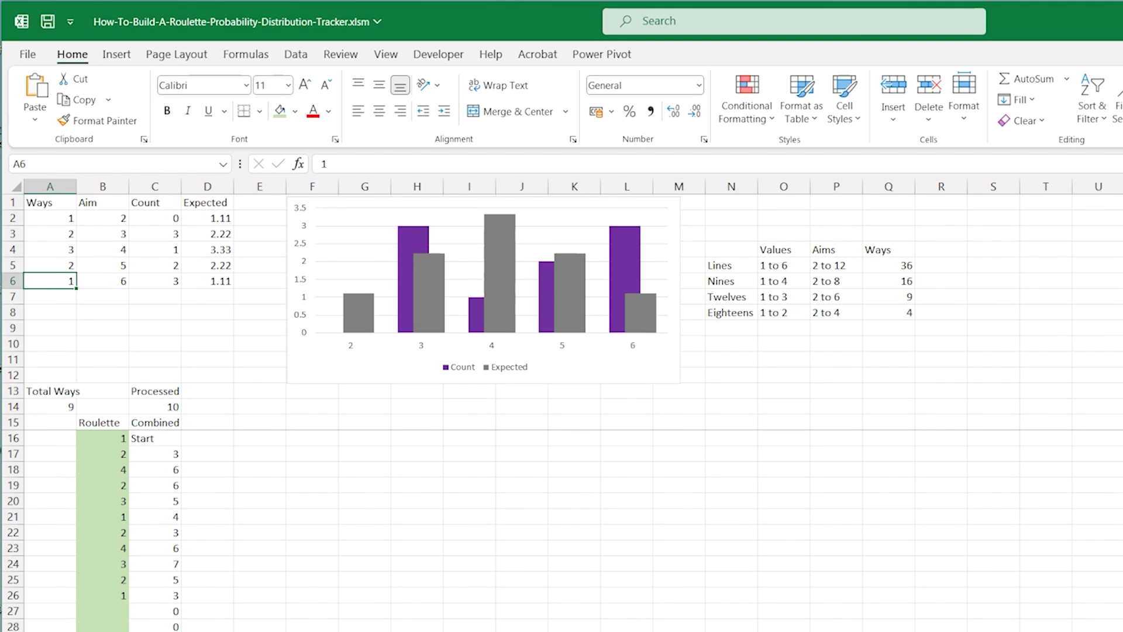
Step: Limit the chart to aims 2–4, set aim 4's ways to 1, clear aims 5–6, and save
click(309, 123)
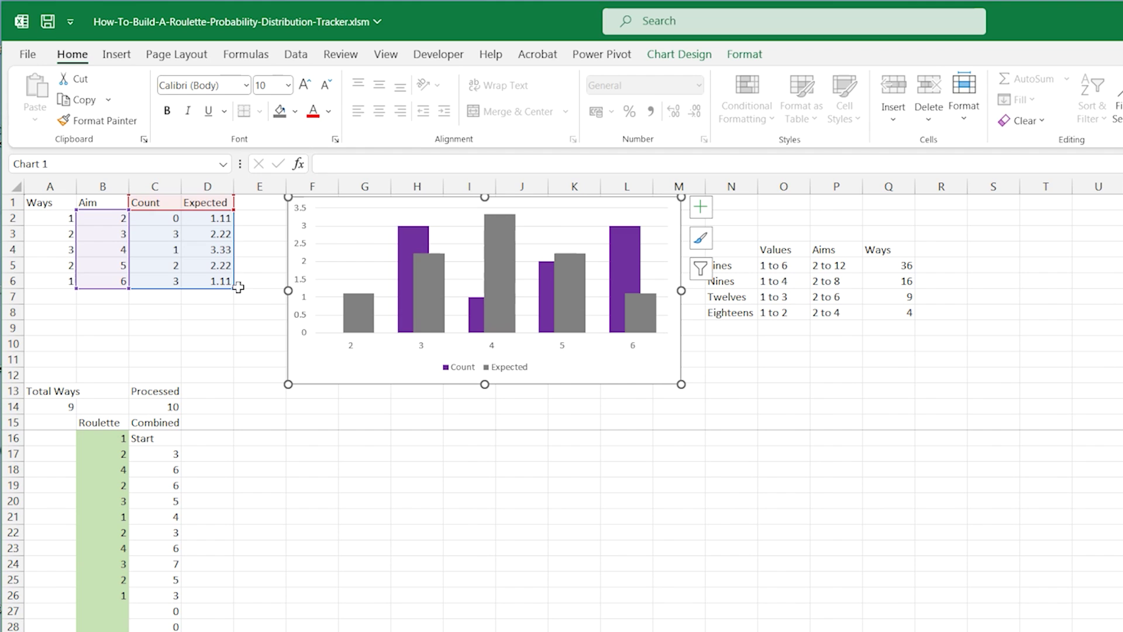
drag(234, 288, 233, 257)
click(67, 248)
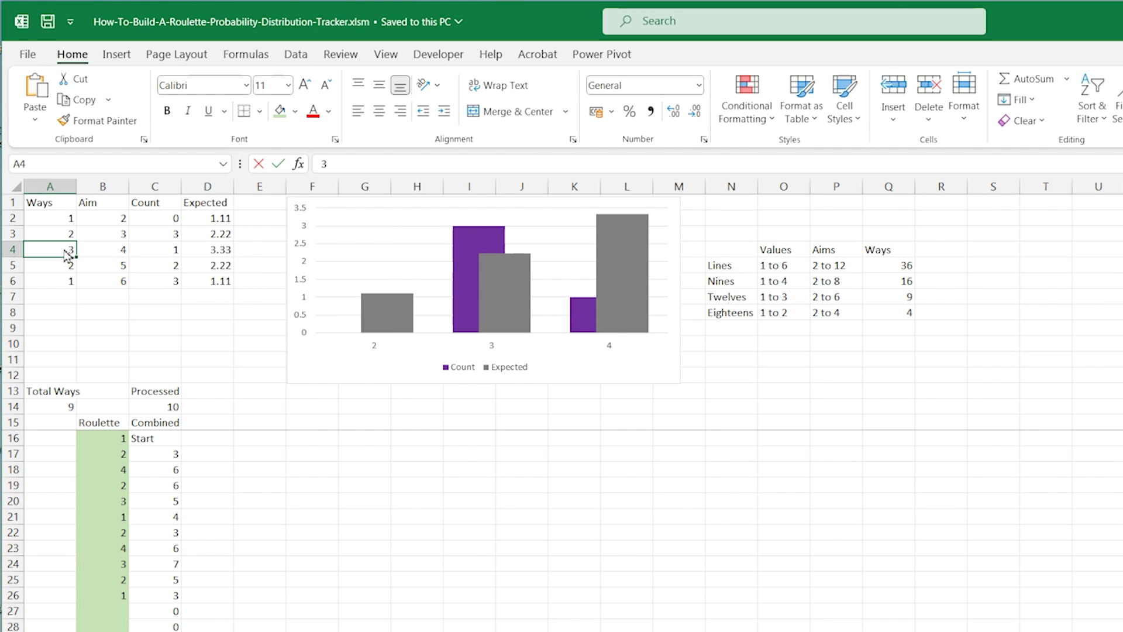
text(1)
drag(65, 267, 217, 287)
key(Delete)
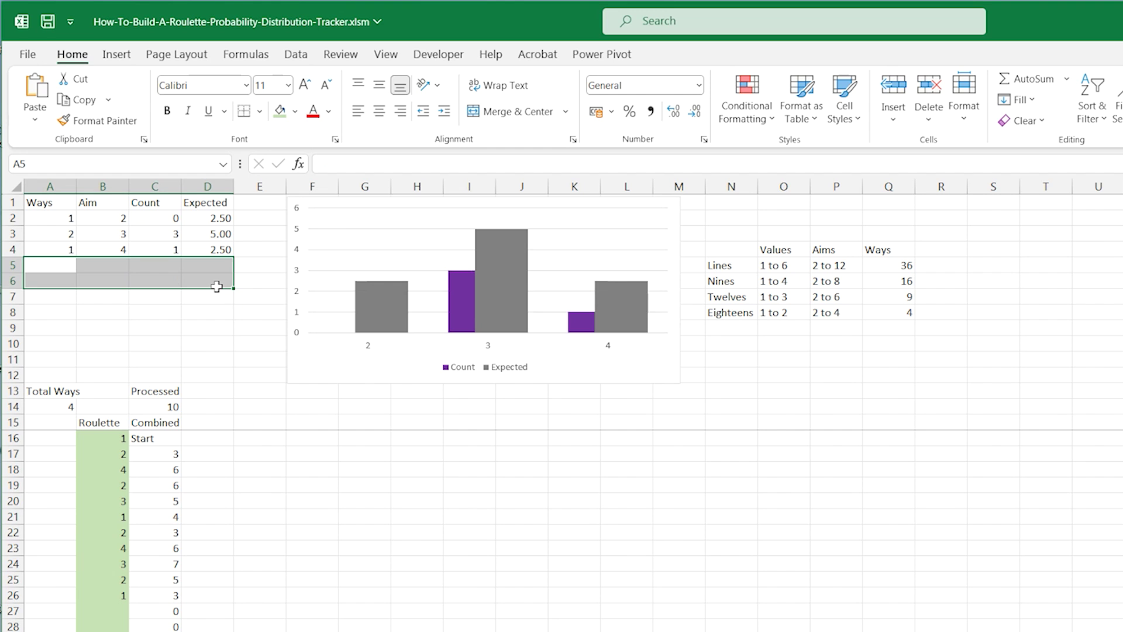
click(48, 23)
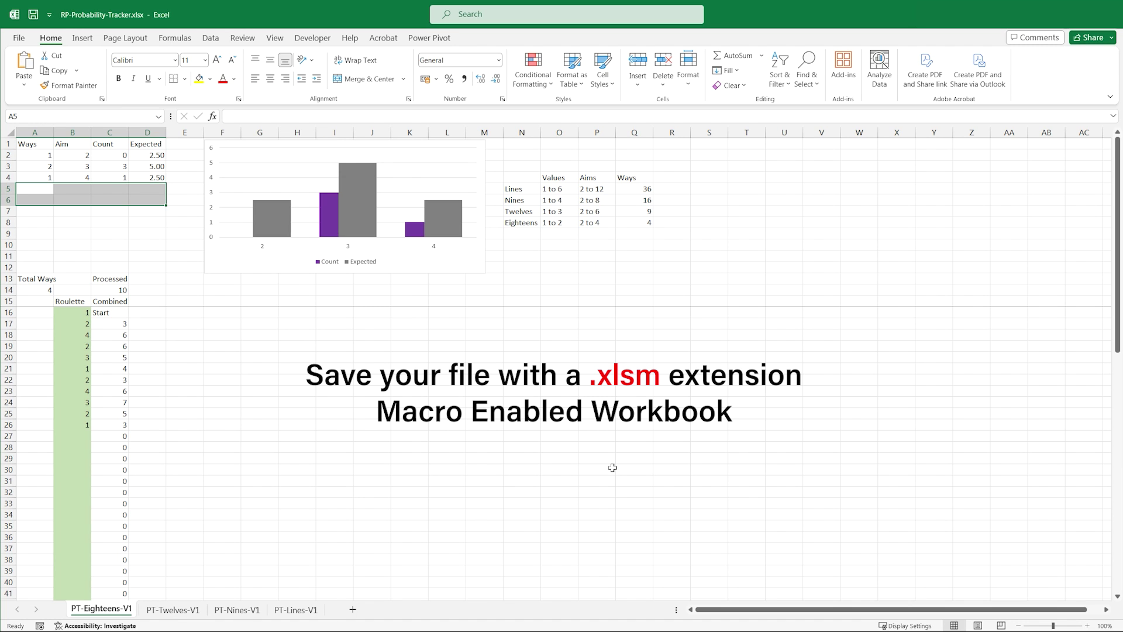
Step: Save the workbook as RP-Probability-Tracker.xlsm using the Excel Macro-Enabled Workbook type
click(19, 38)
click(36, 218)
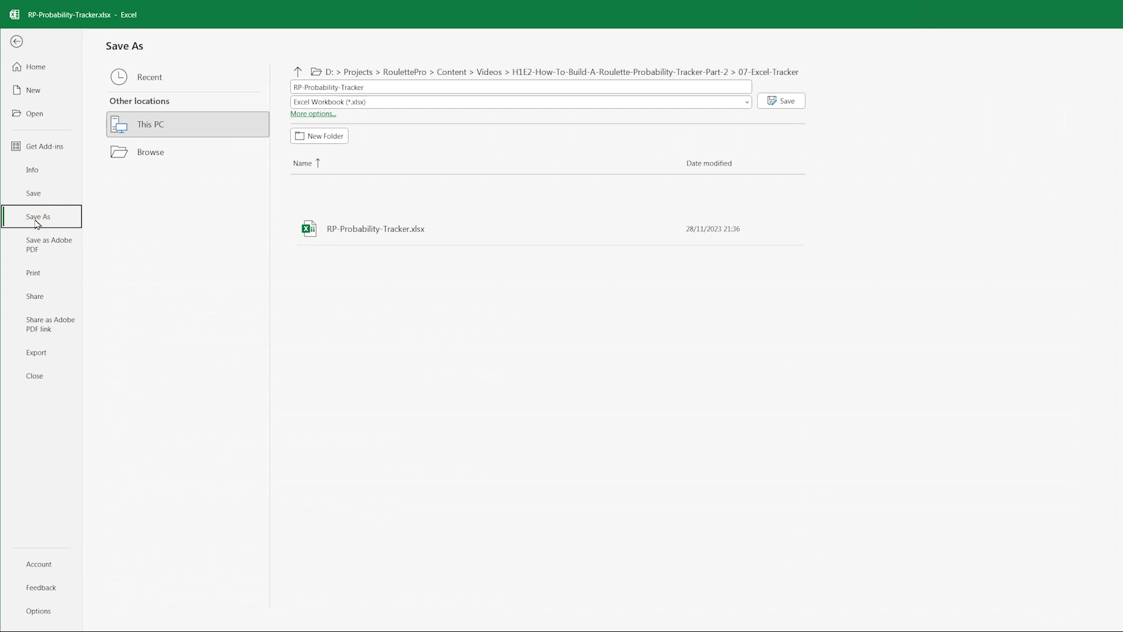
click(325, 119)
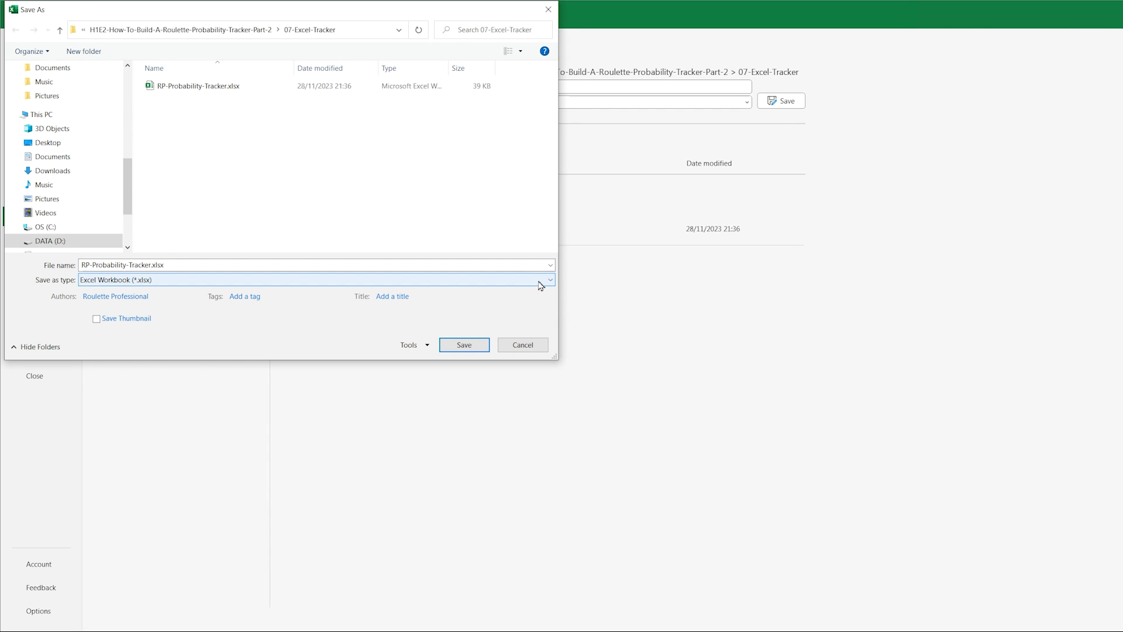
click(541, 285)
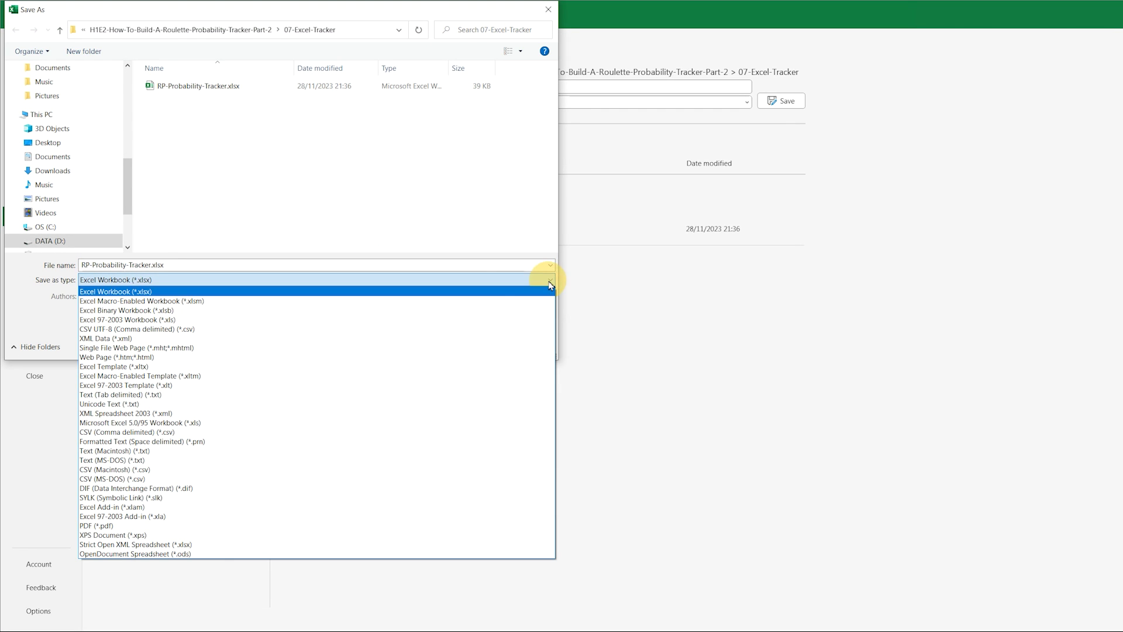
click(499, 301)
click(474, 345)
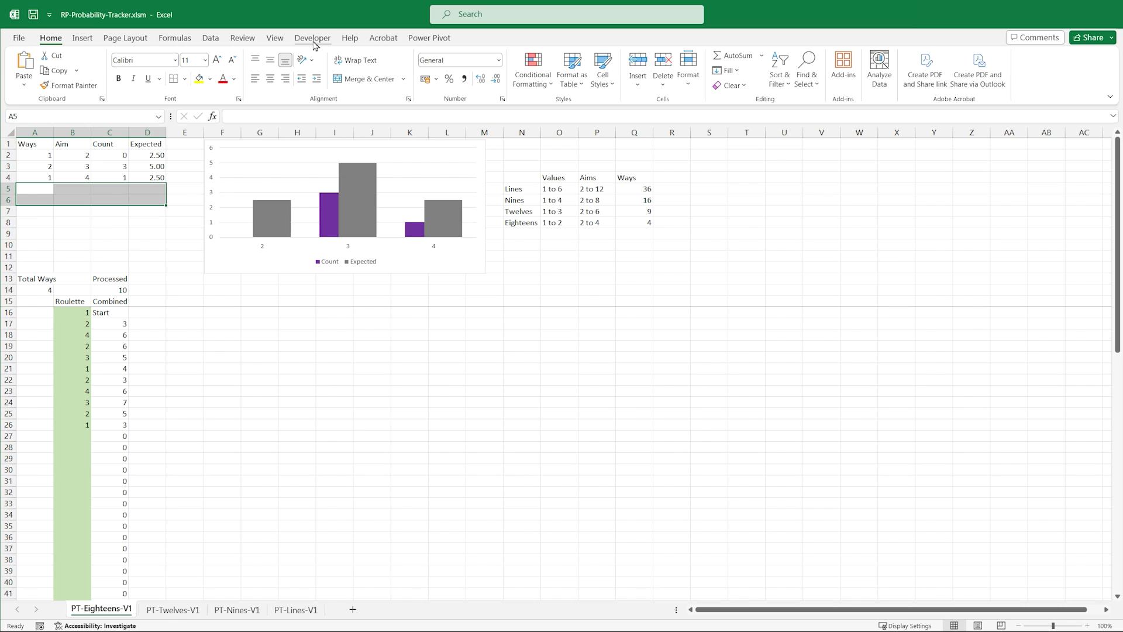
Step: Enable the Developer tab in the ribbon settings and launch the Visual Basic editor
right_click(355, 40)
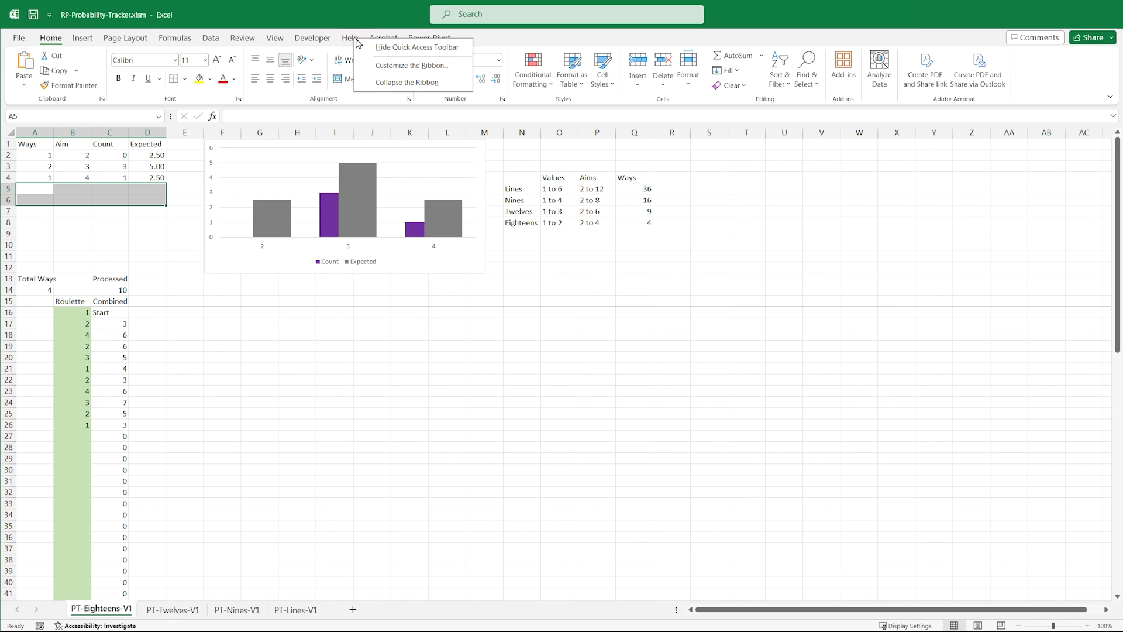
click(414, 70)
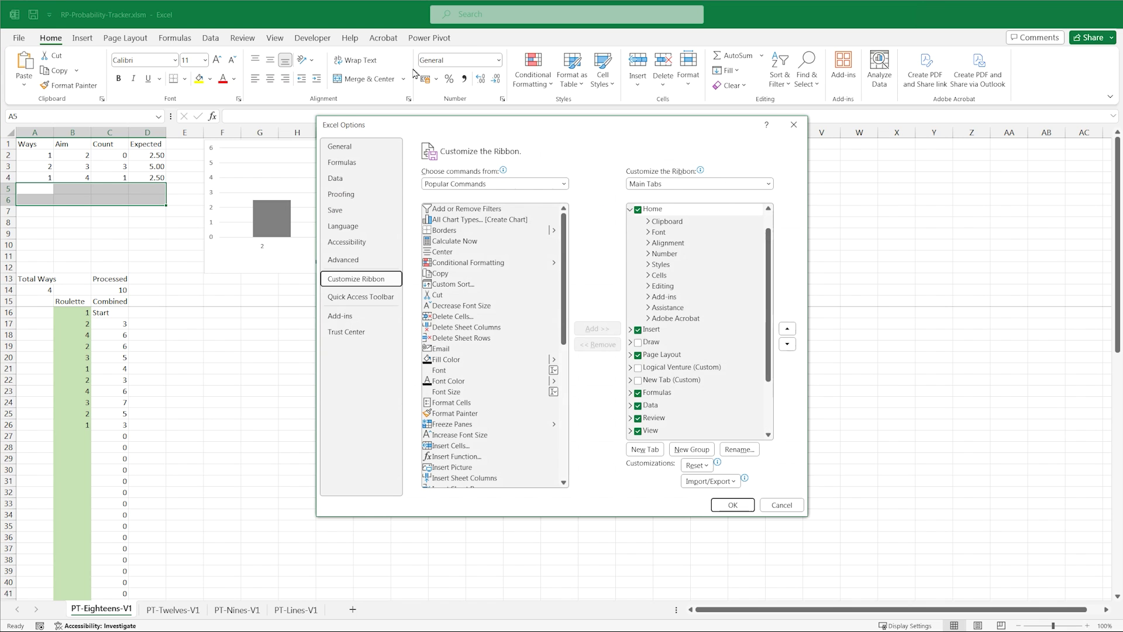
scroll(667, 275, down, 3)
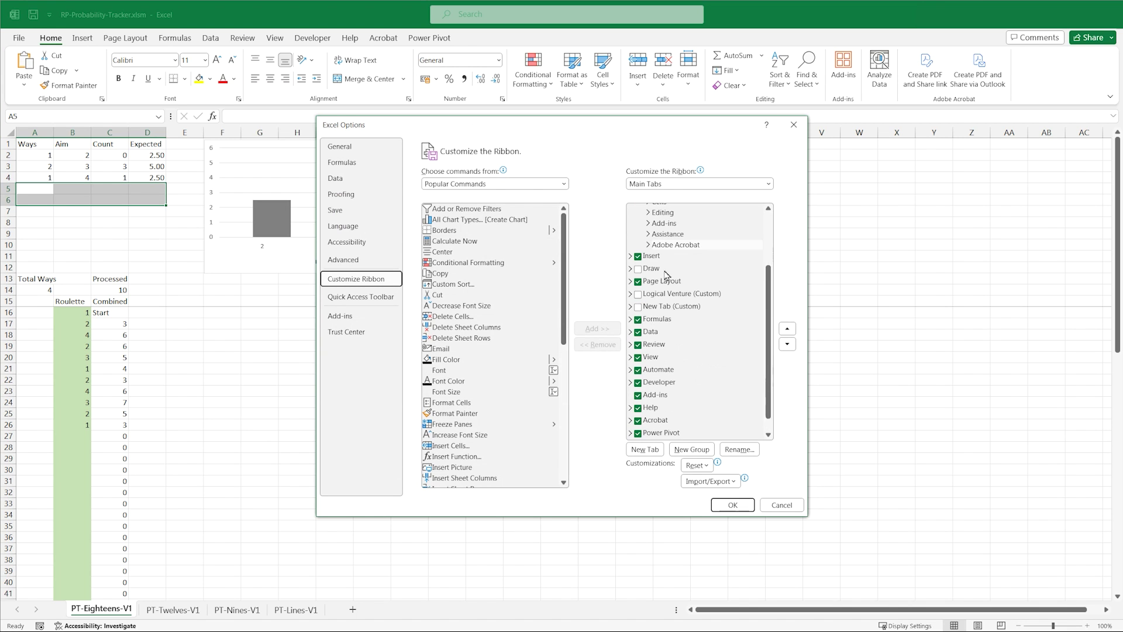
click(655, 382)
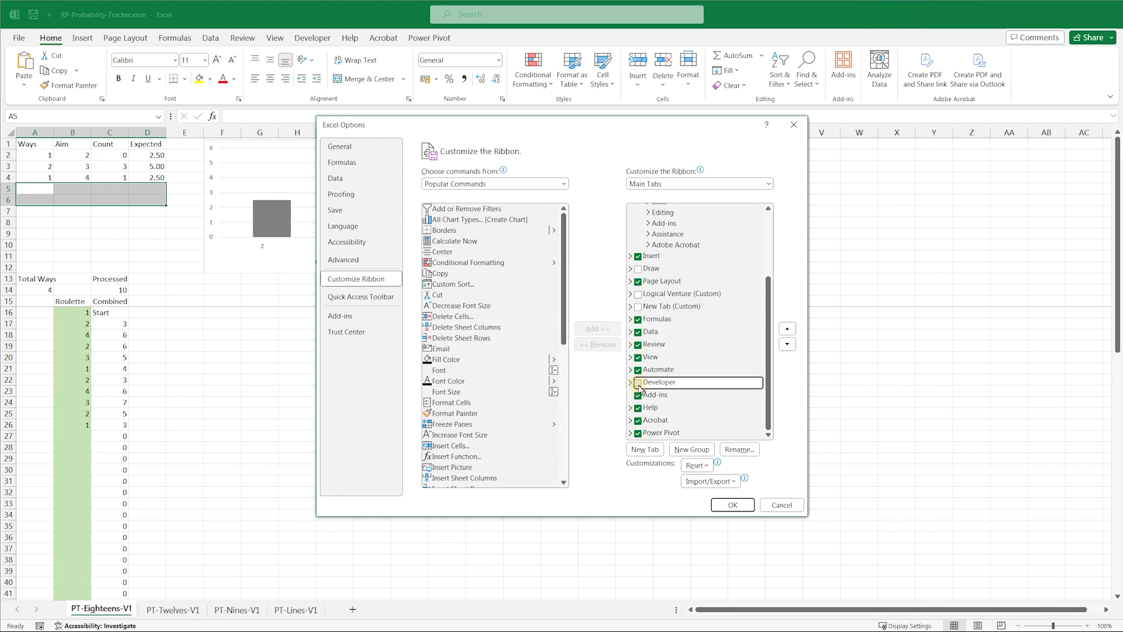
click(733, 504)
click(313, 38)
click(24, 64)
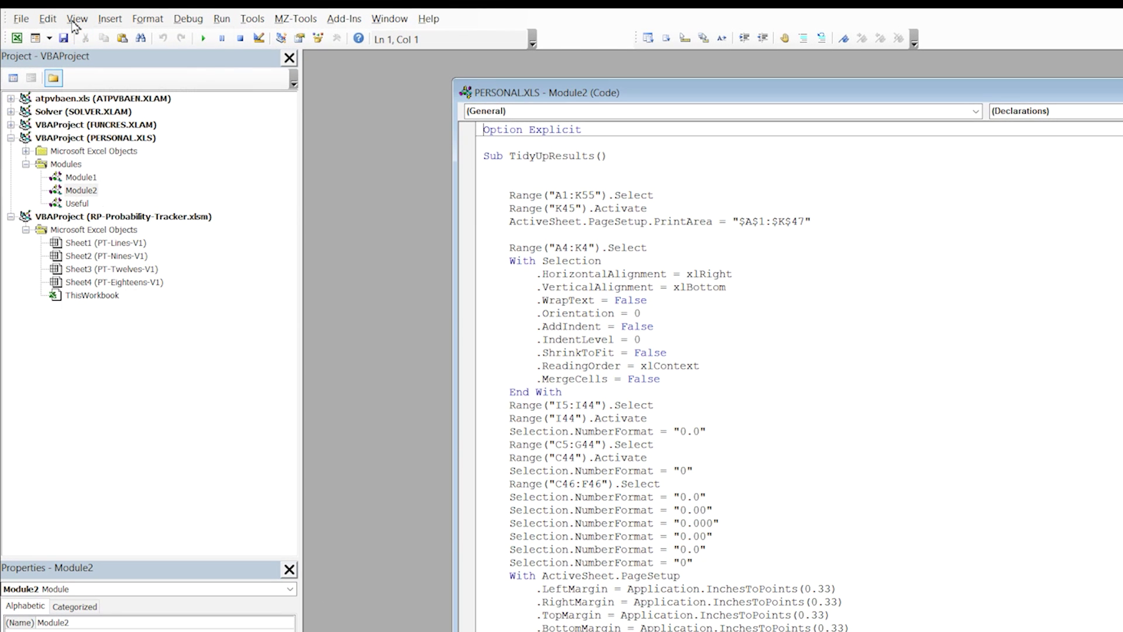
Step: Close the Module2 code, collapse PERSONAL.XLS, and bring up Insert options on the RP-Probability-Tracker project
click(75, 24)
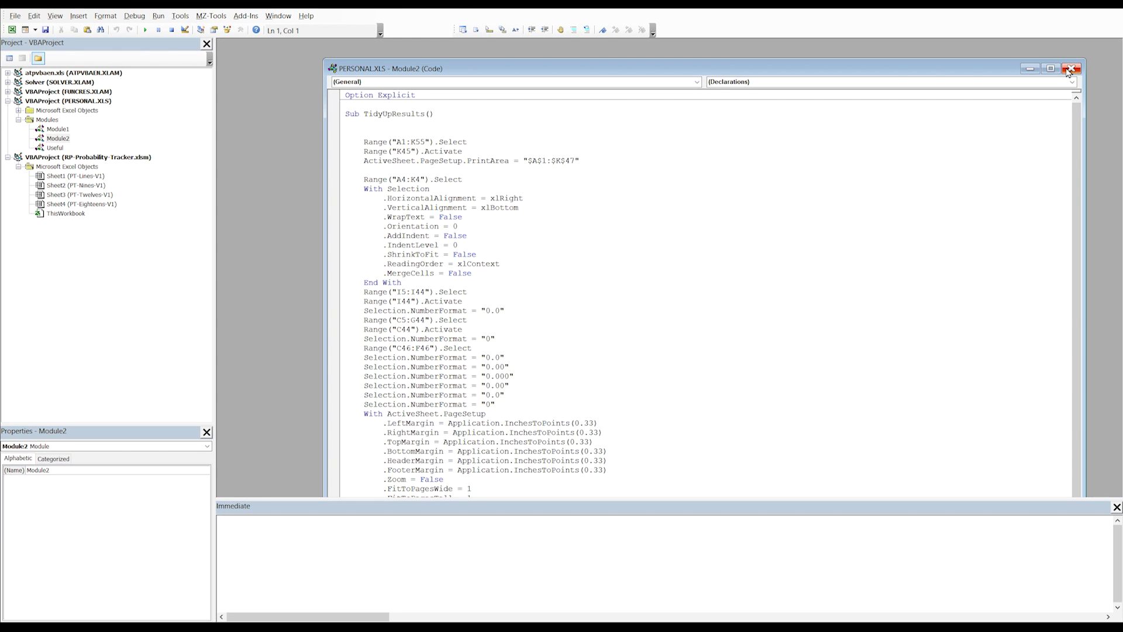
click(1070, 69)
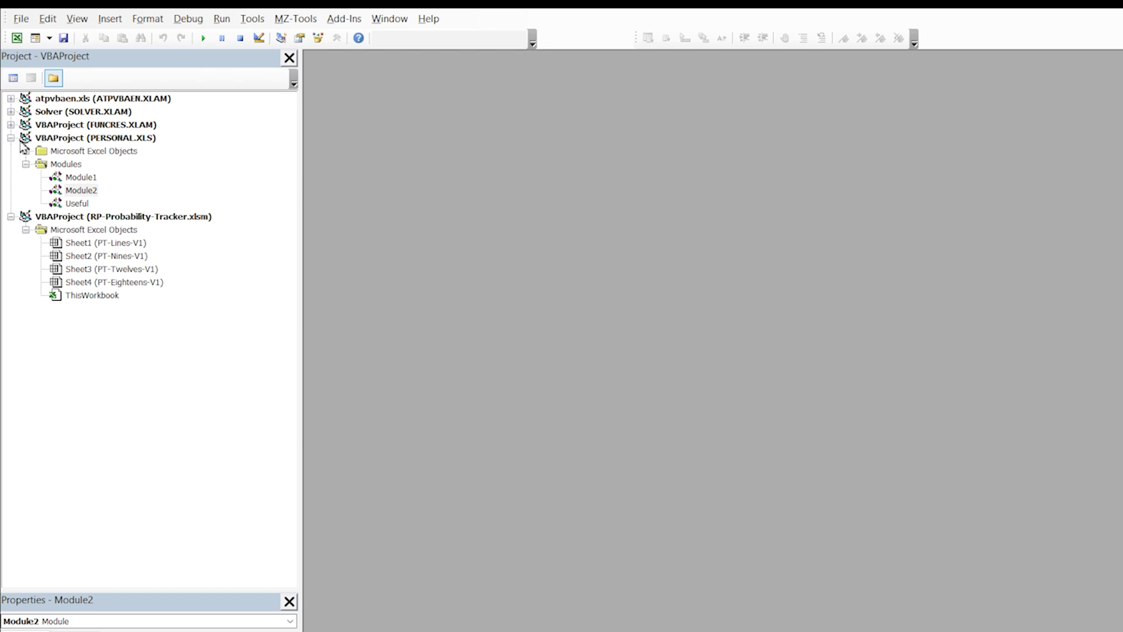
click(10, 138)
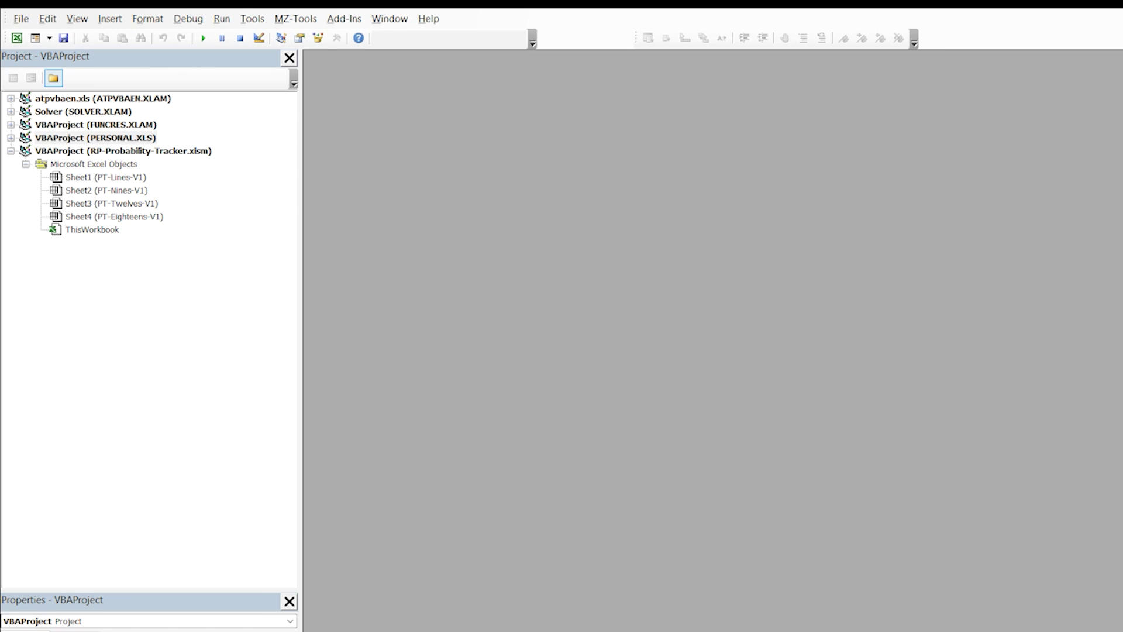
right_click(71, 151)
mouse_move(112, 240)
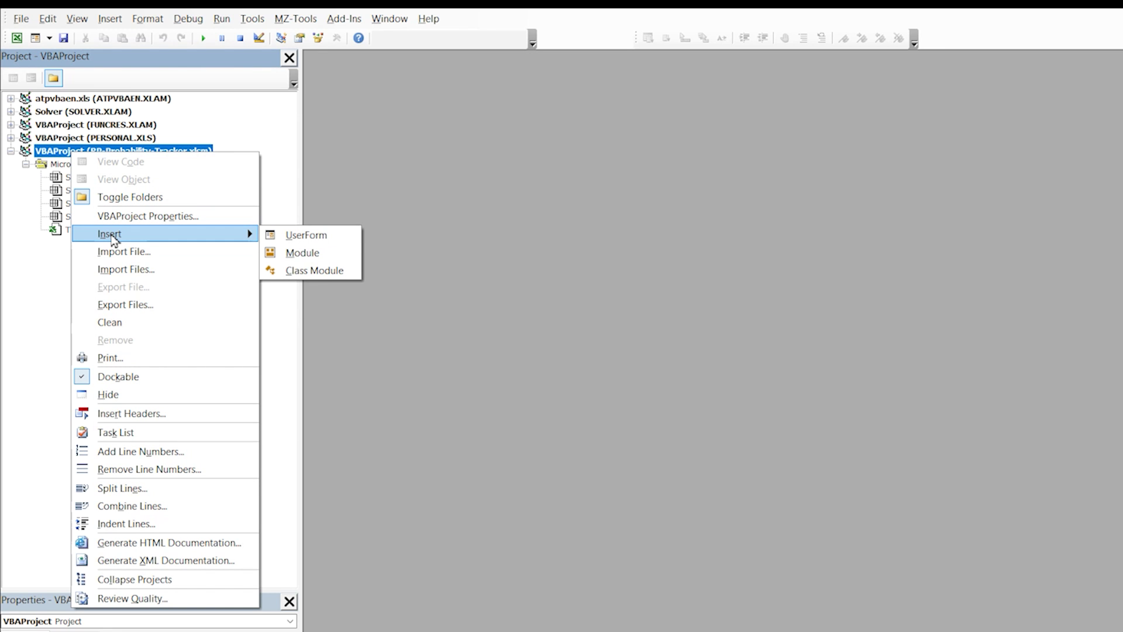
Step: Add Module1 to the tracker project, maximise its code window, and query ? GetDozen(23) in Immediate
click(304, 258)
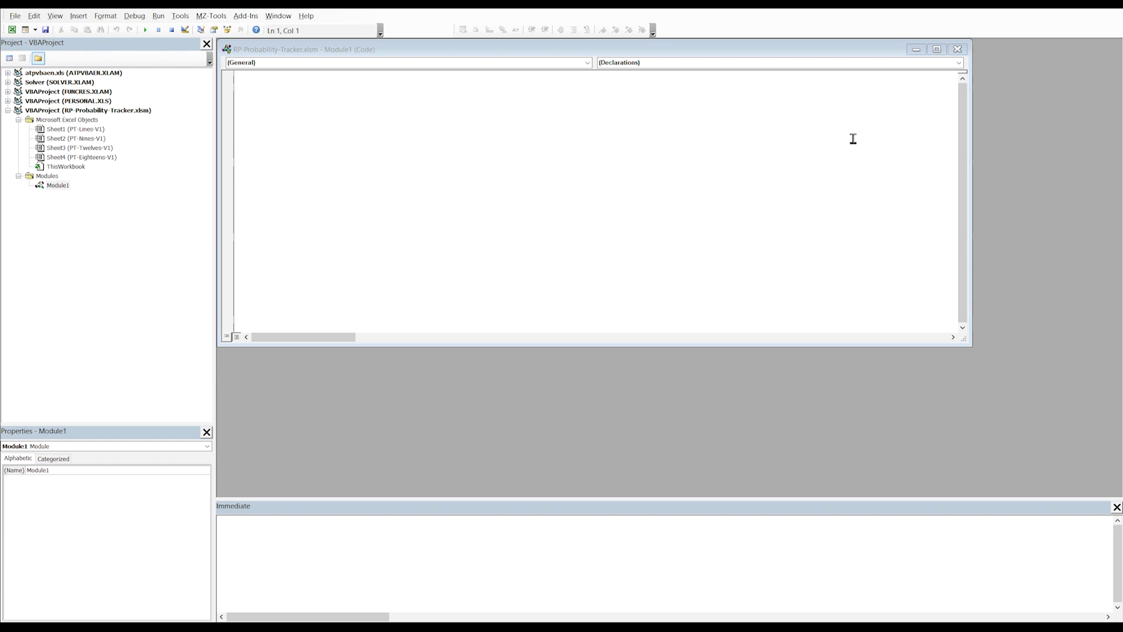
click(937, 50)
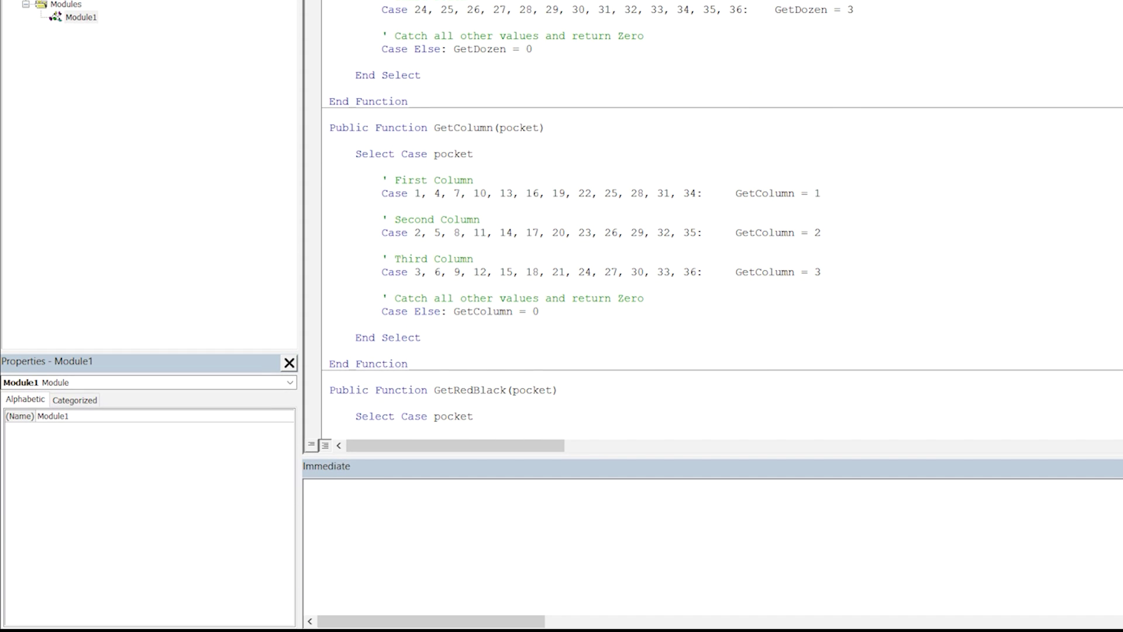
click(387, 510)
text(?)
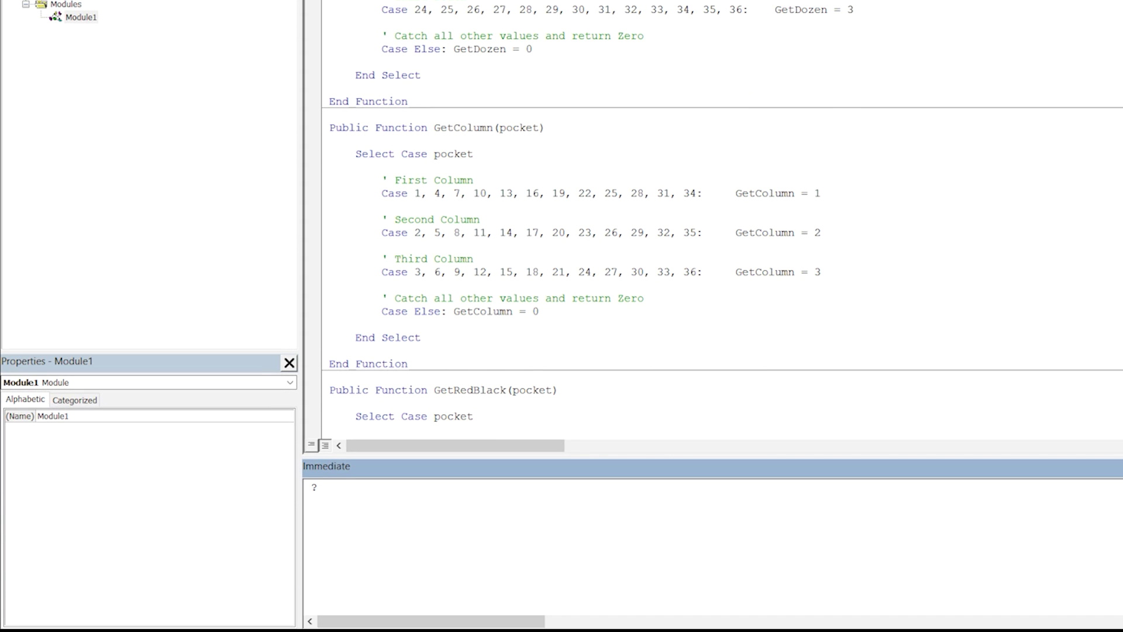
text( GetDozen(2)
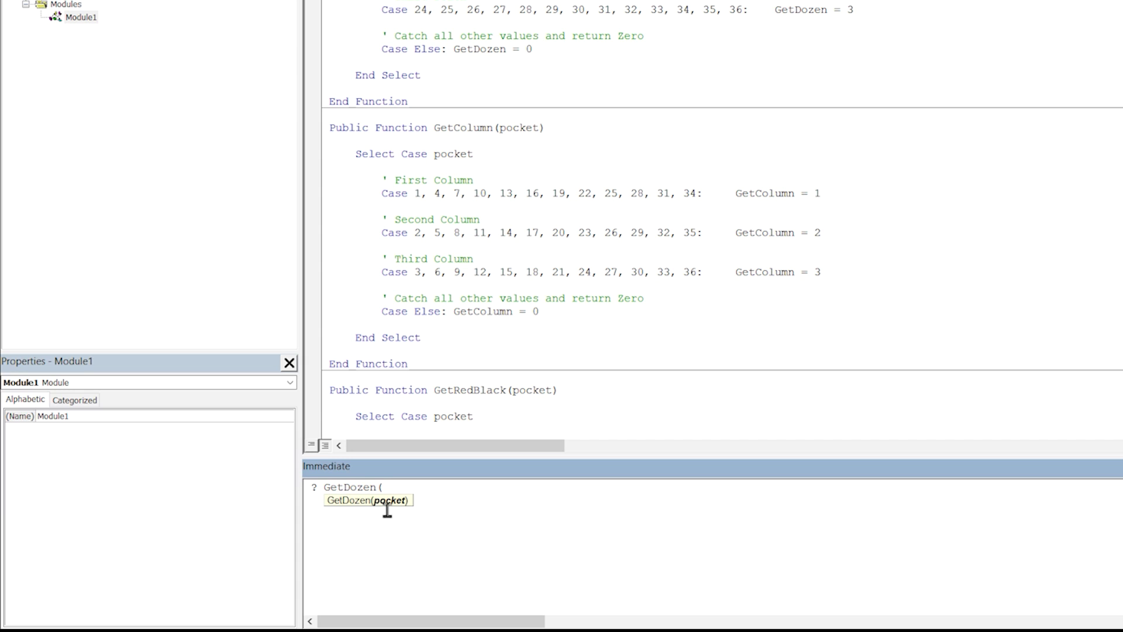
text(3))
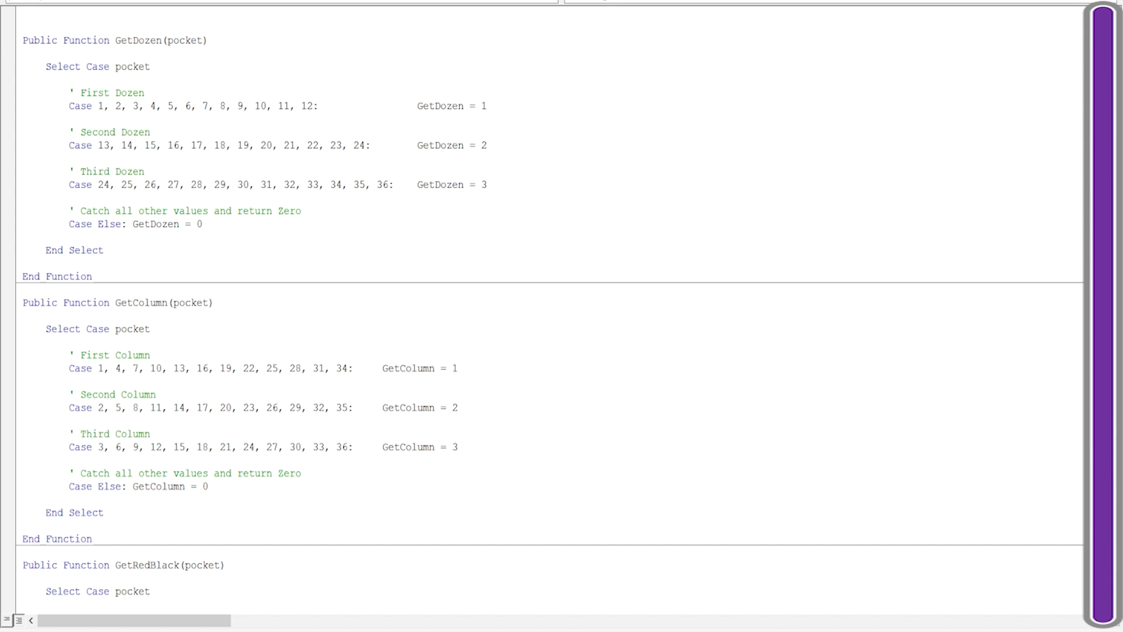
scroll(550, 315, down, 6)
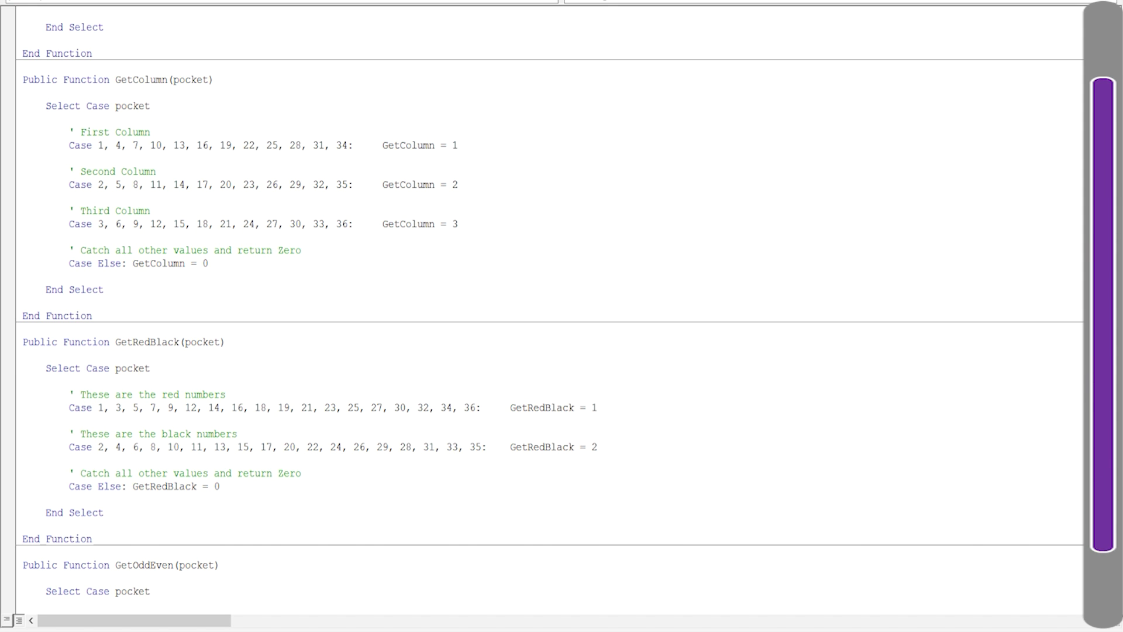
scroll(550, 316, down, 5)
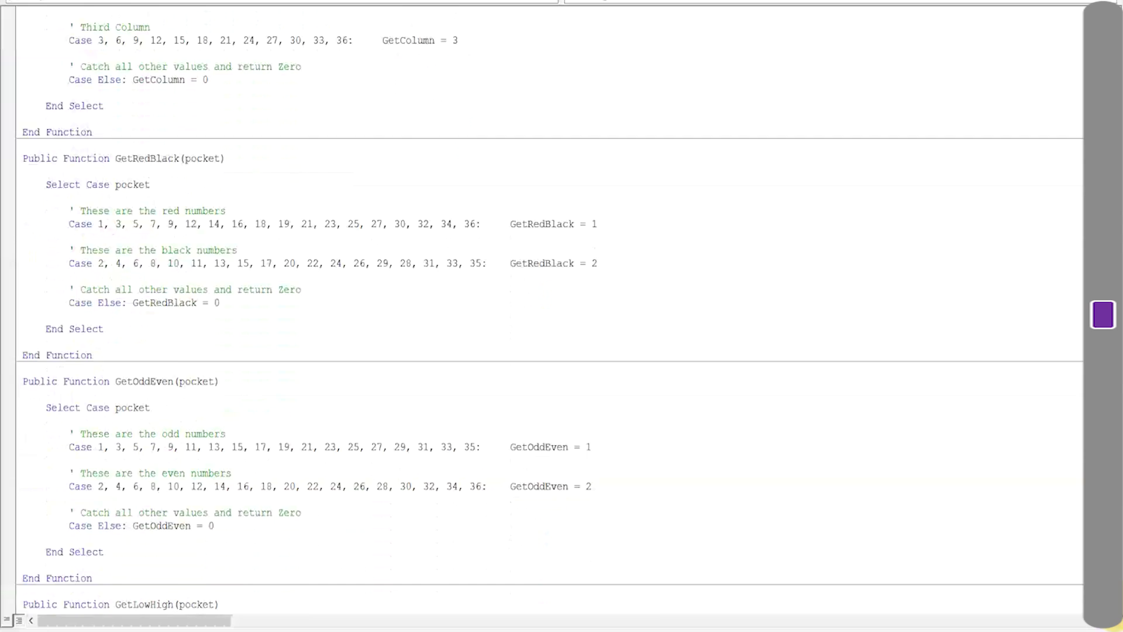
scroll(550, 316, down, 2)
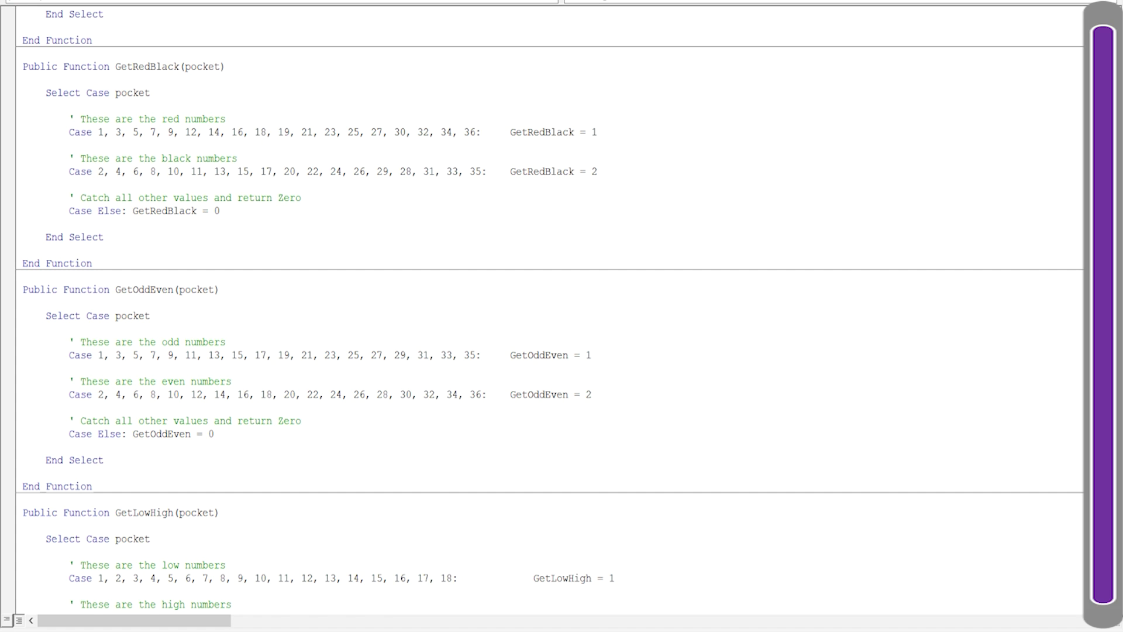
scroll(550, 316, down, 4)
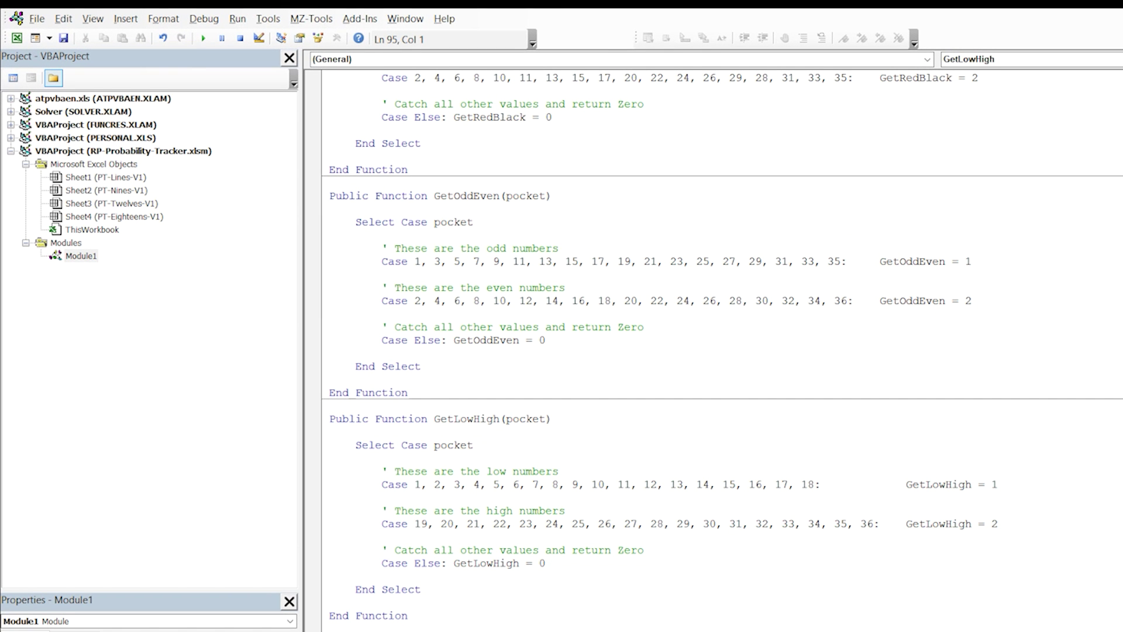
Step: Copy the Eighteens sheet and name the copy PT-Eighteens-V2
click(35, 20)
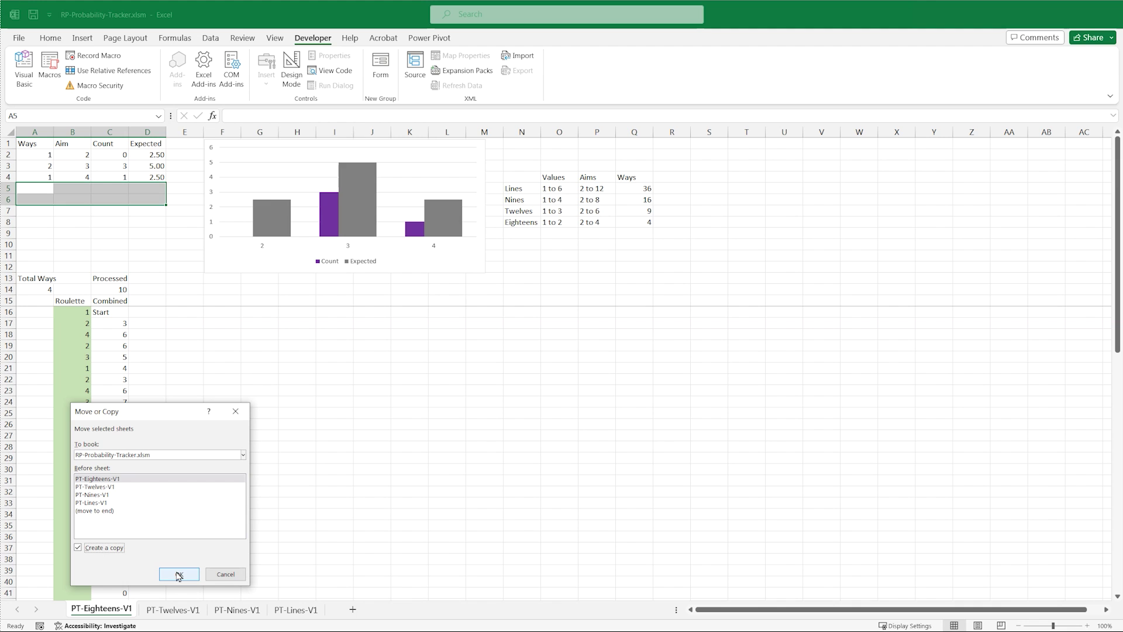
click(179, 575)
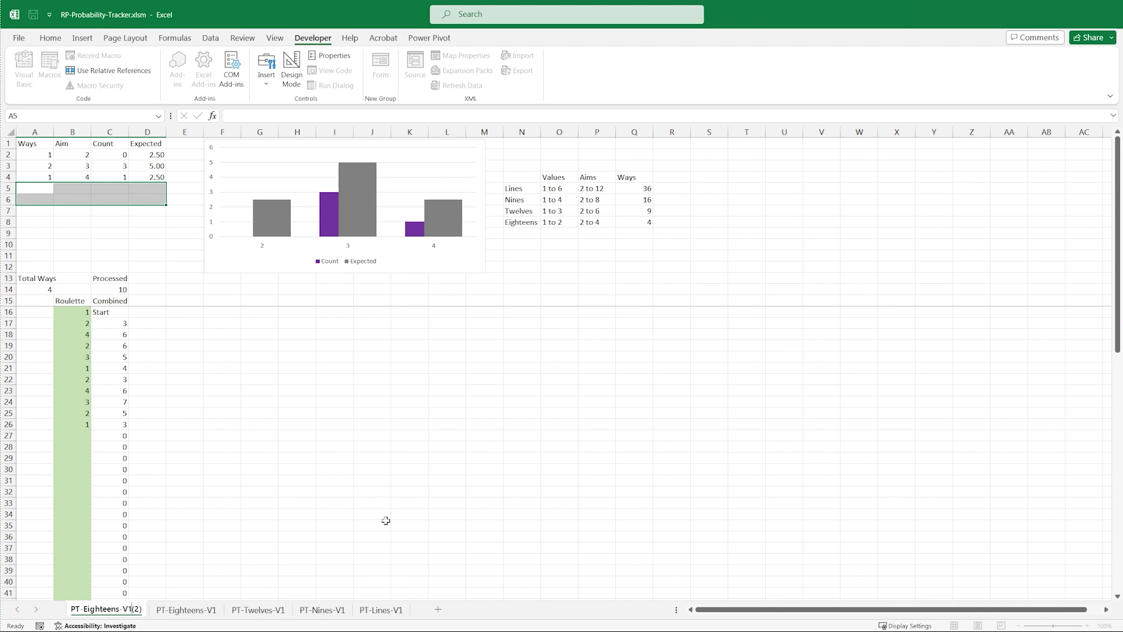
key(BackSpace)
key(BackSpace)
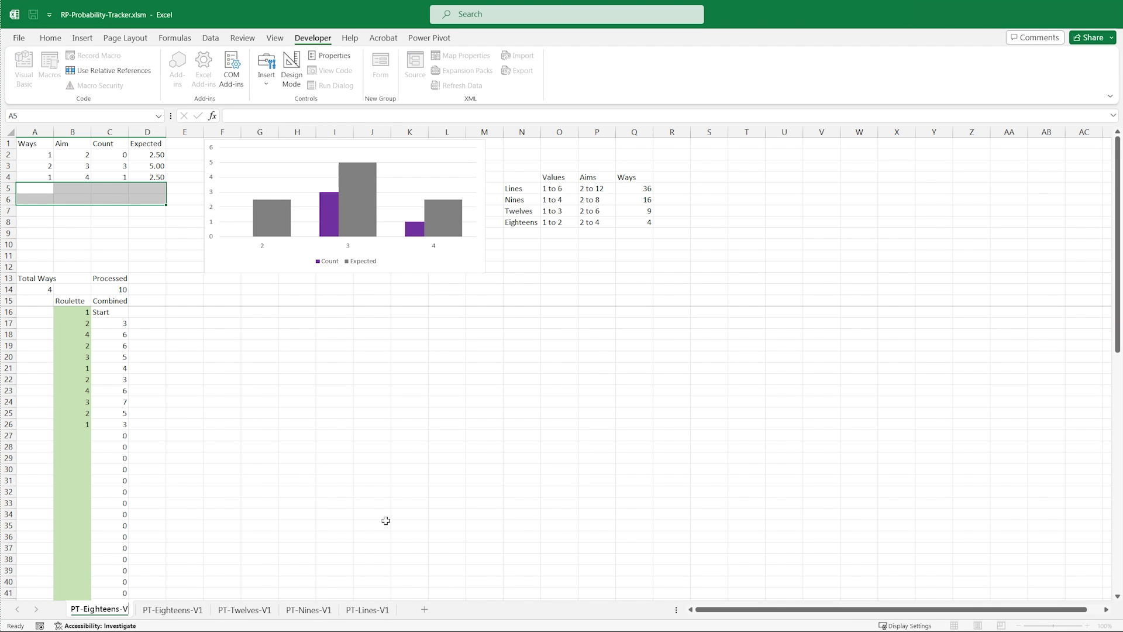
text(2)
key(Return)
Step: Unfreeze the panes on the new sheet
click(275, 39)
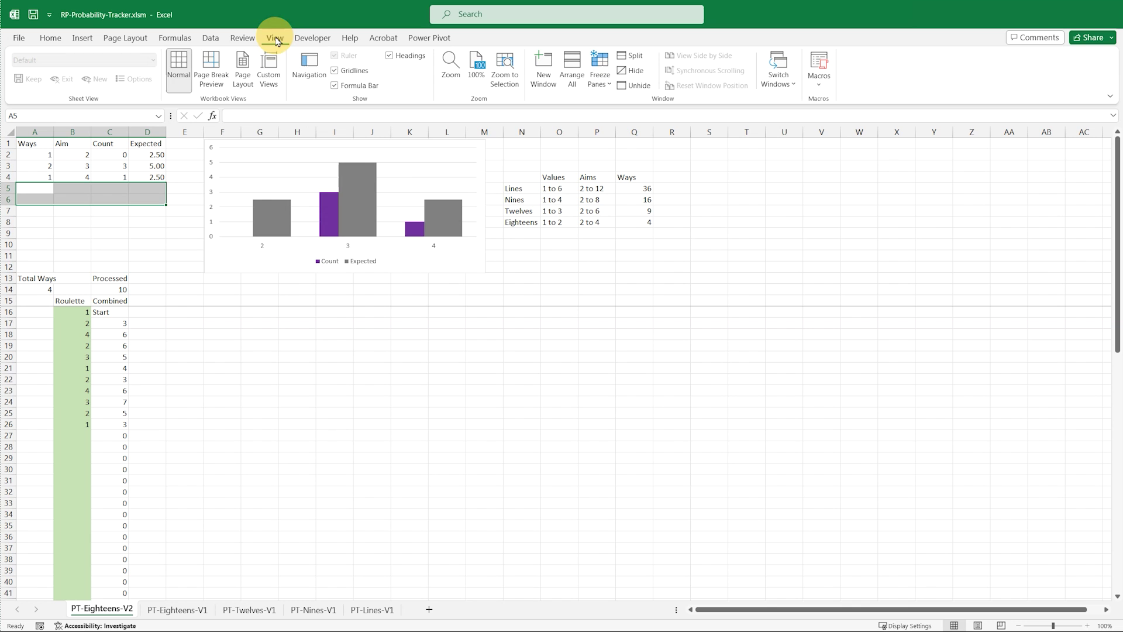
click(600, 73)
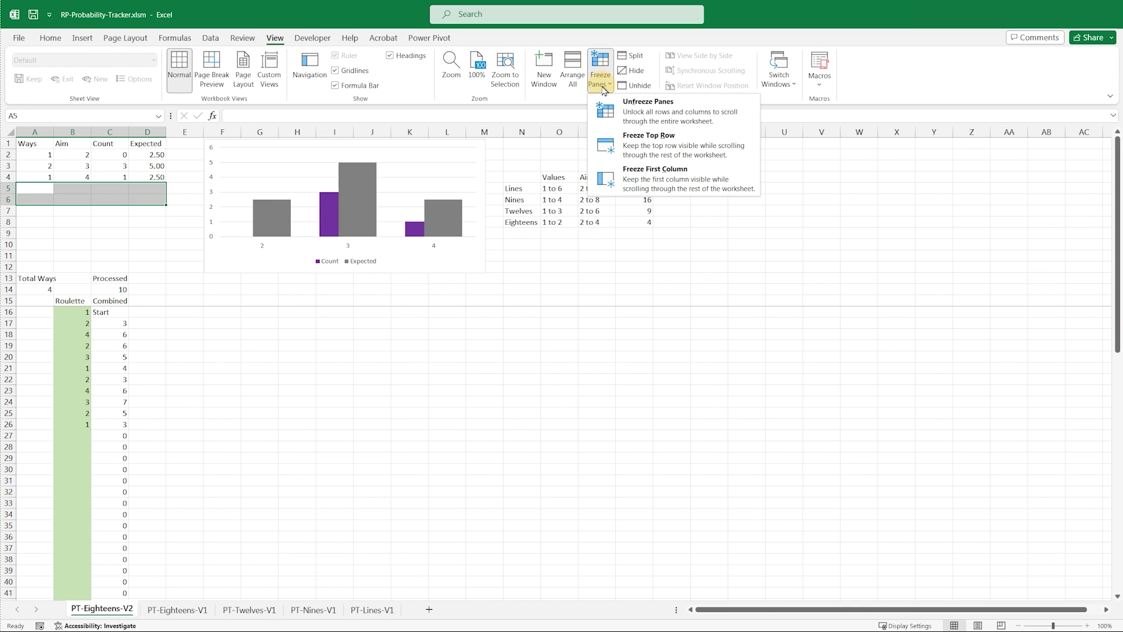
click(636, 114)
Step: Remove the green fill from all cells on the sheet
right_click(10, 134)
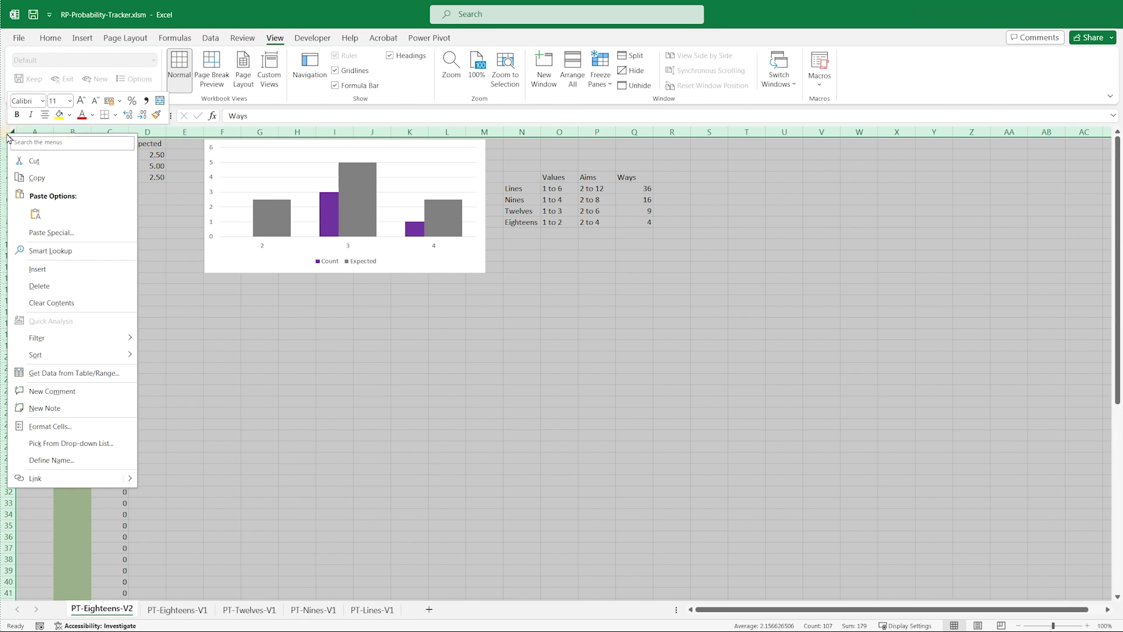
click(70, 116)
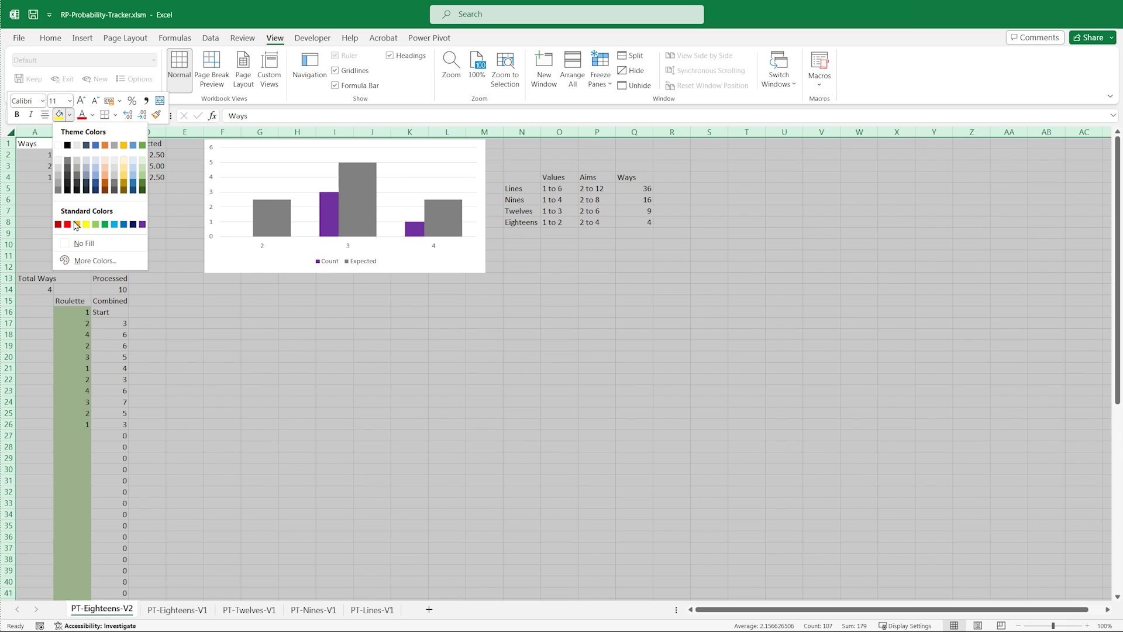
click(83, 244)
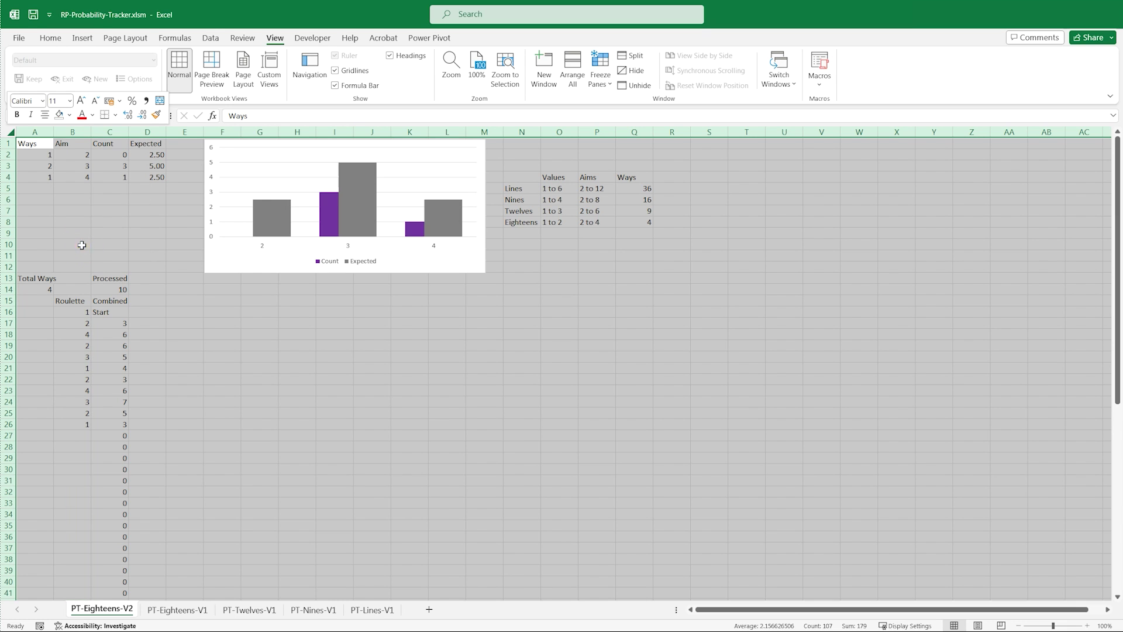
Step: Insert 15 blank rows above the content, shifting the table to row 16
click(10, 145)
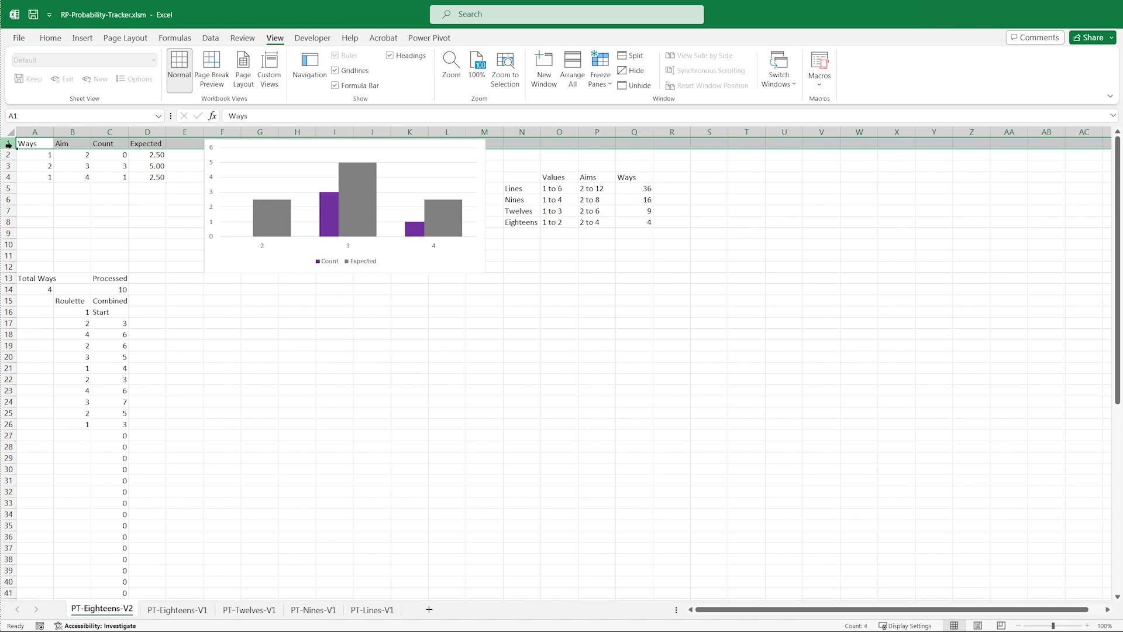
shift+click(8, 301)
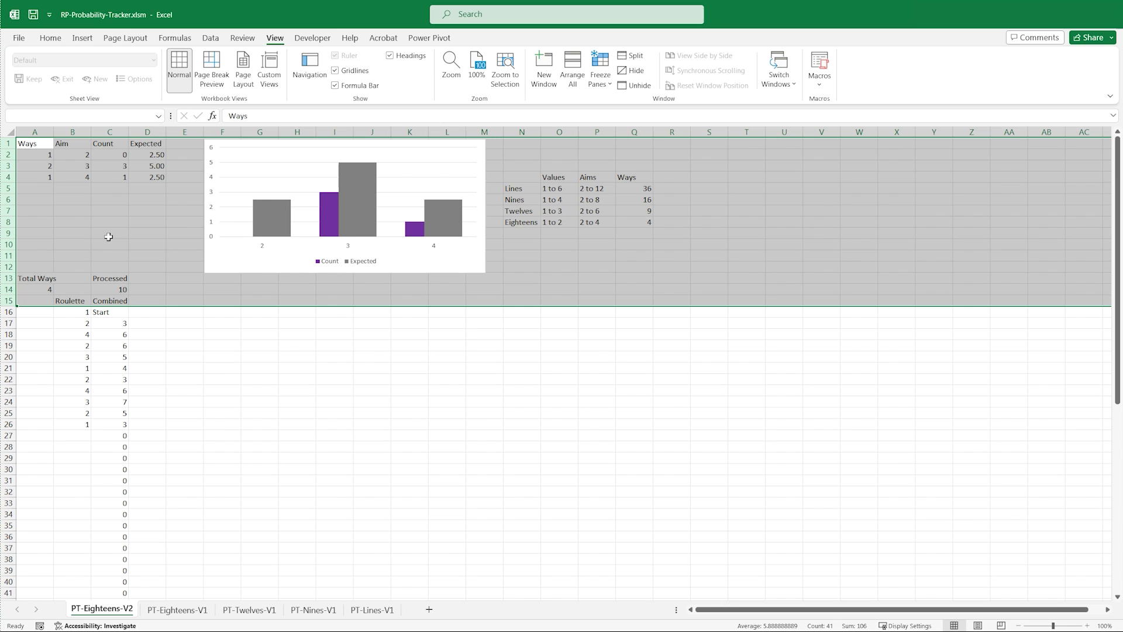
right_click(109, 236)
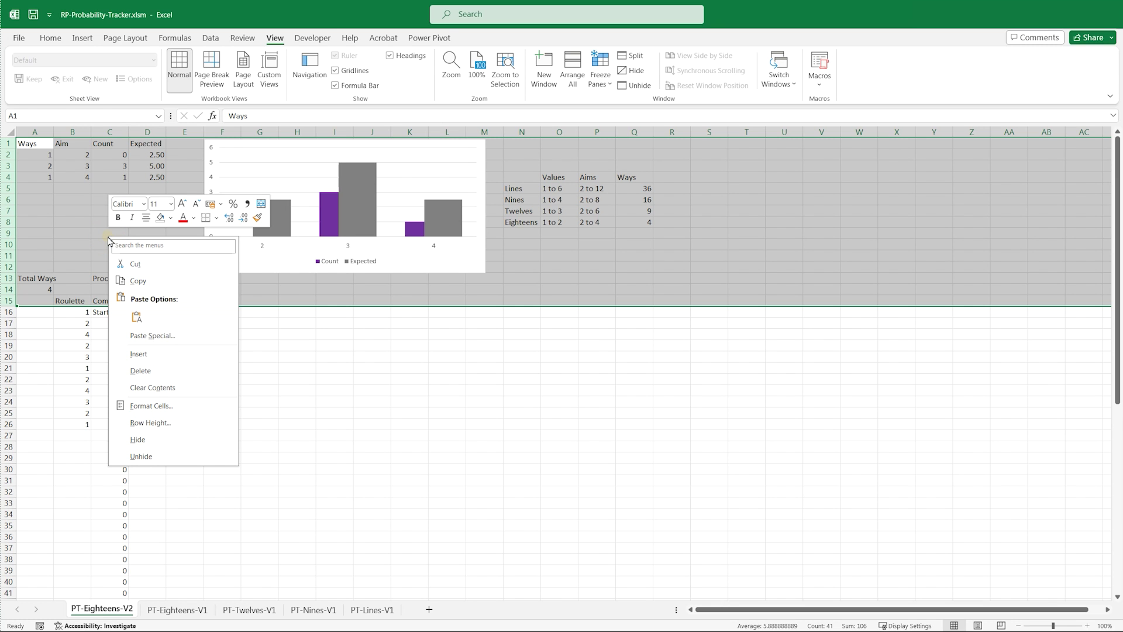
click(142, 353)
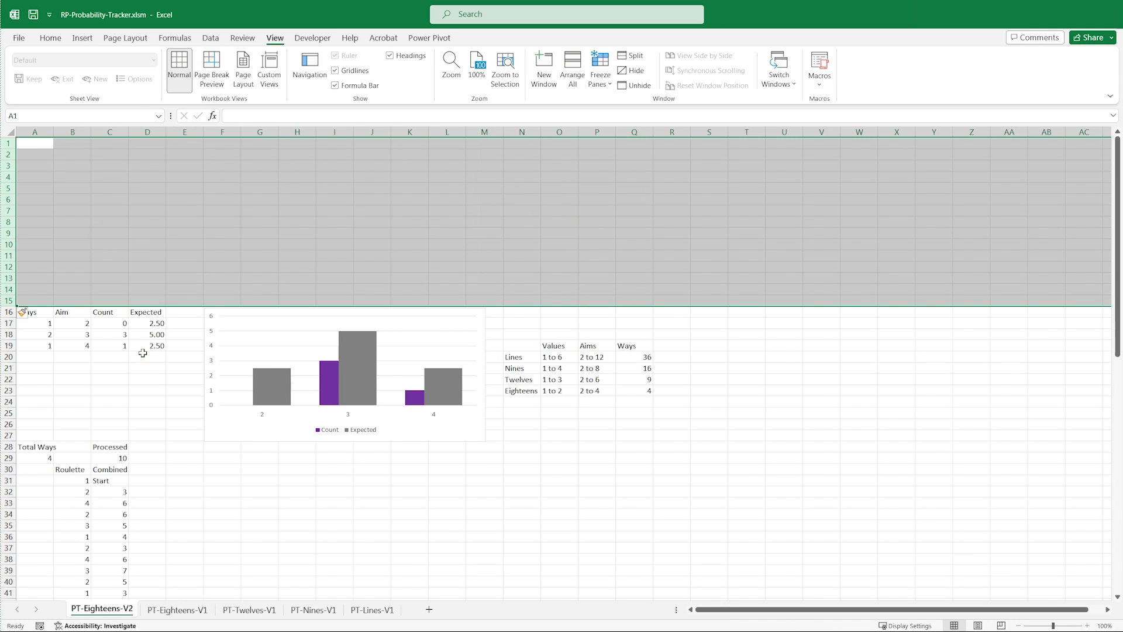
Step: Move the chart to the top-left and title it 'Red = 1 / Black = 2'
click(476, 439)
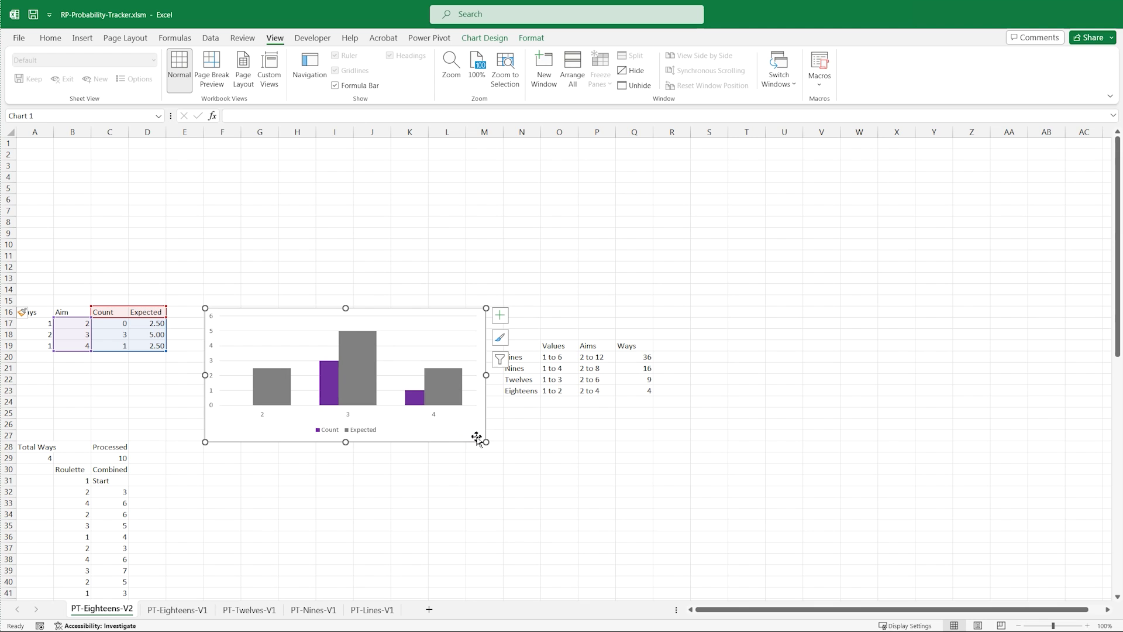
drag(477, 439, 224, 273)
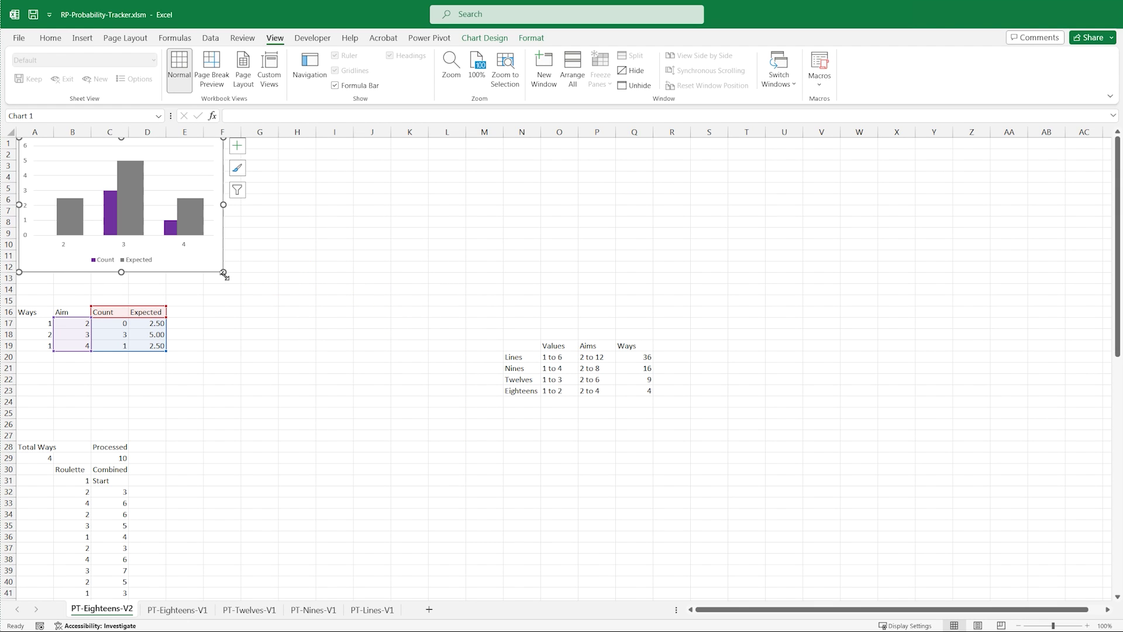
click(237, 146)
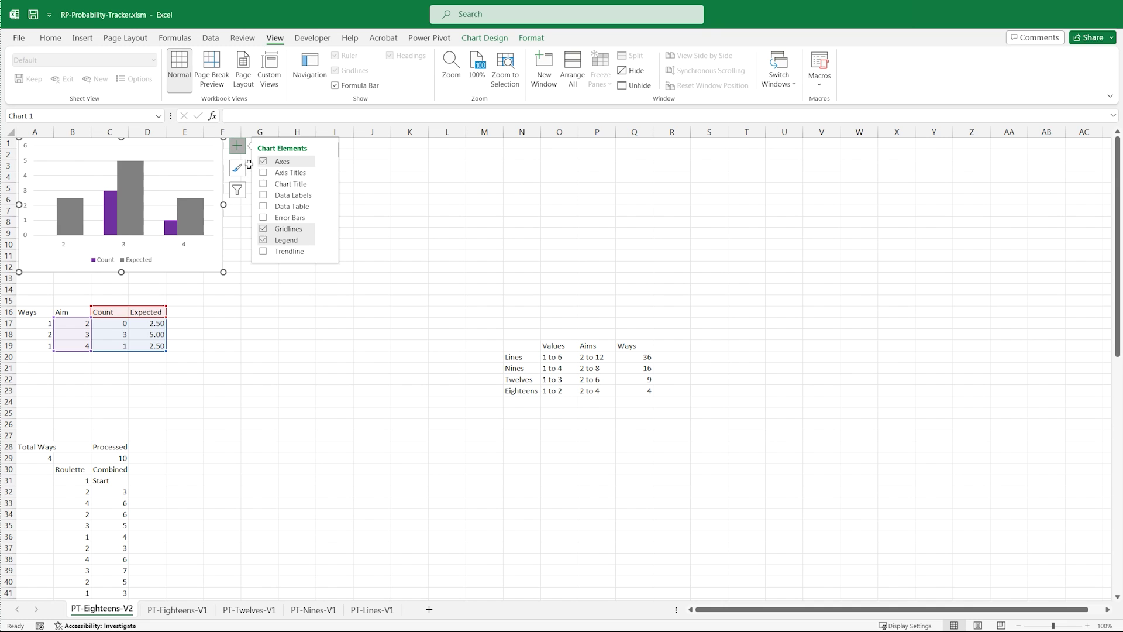
click(263, 185)
double_click(111, 150)
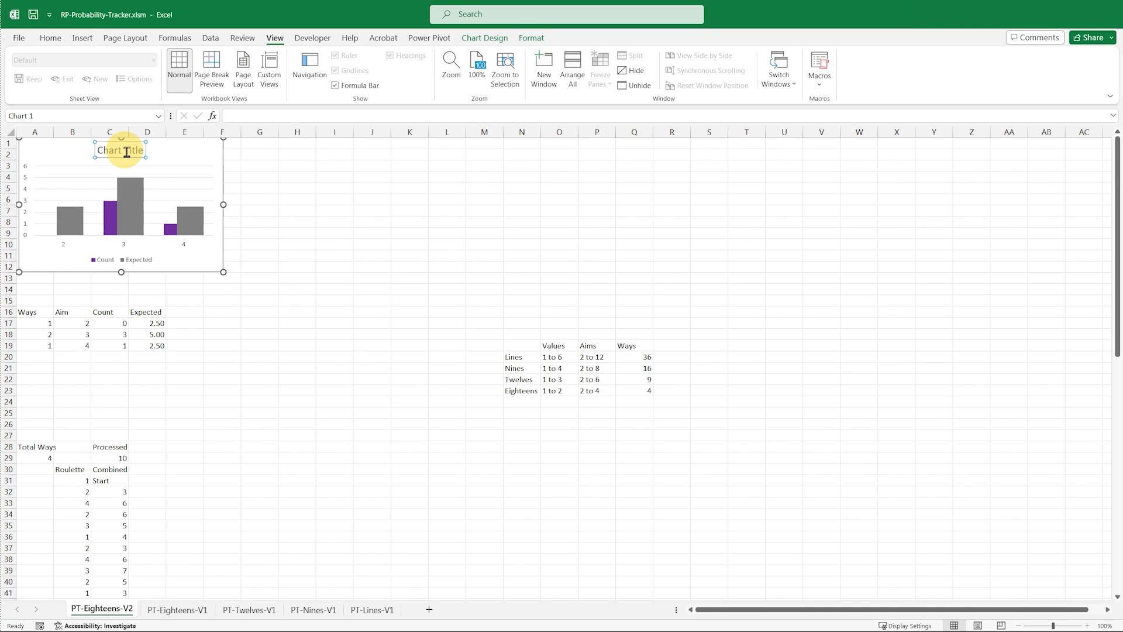
text(Red = 1 / Blac)
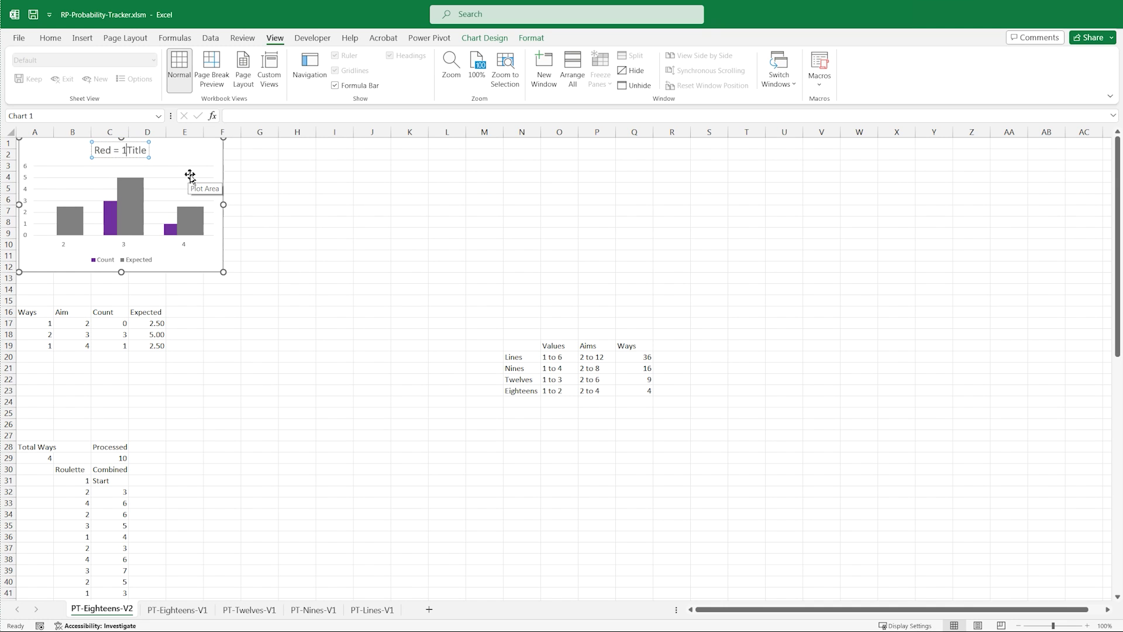
text(k = 2)
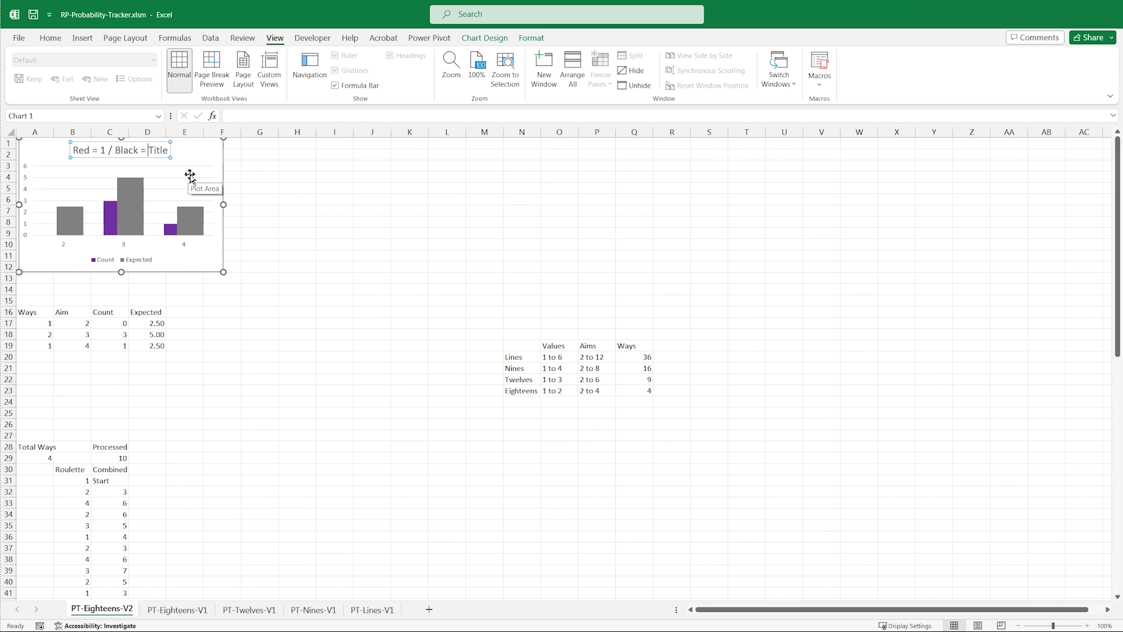
key(Delete)
key(Delete)
key(Delete)
key(Delete)
key(Delete)
Step: Label cells A14:C14 Pocket, Value and Combined
click(37, 290)
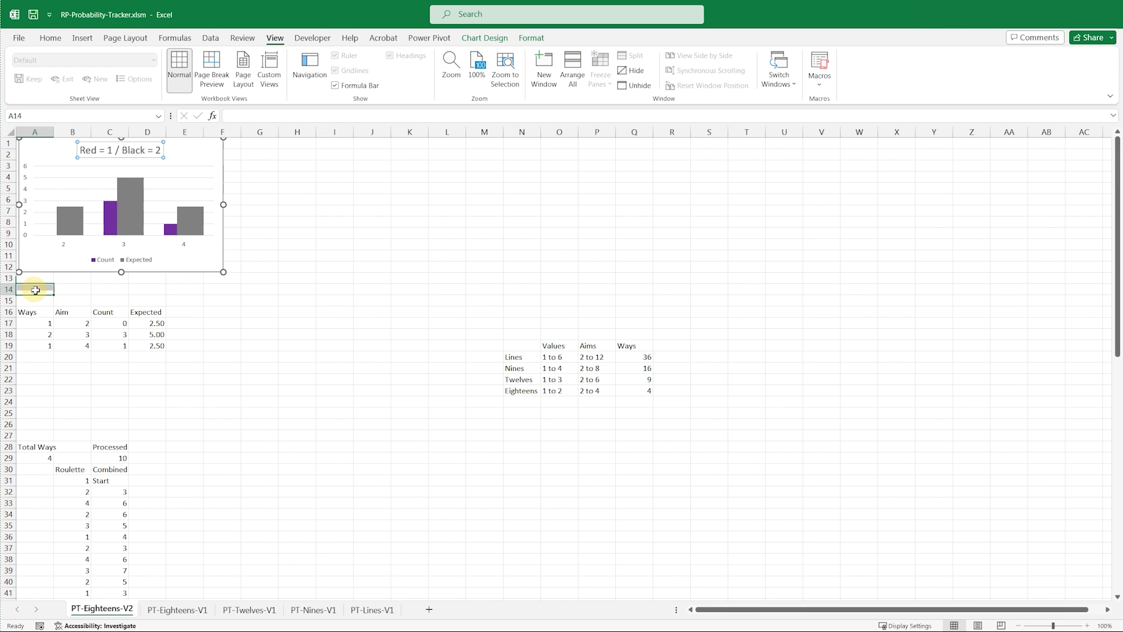
text(Pocket)
key(Tab)
text(V)
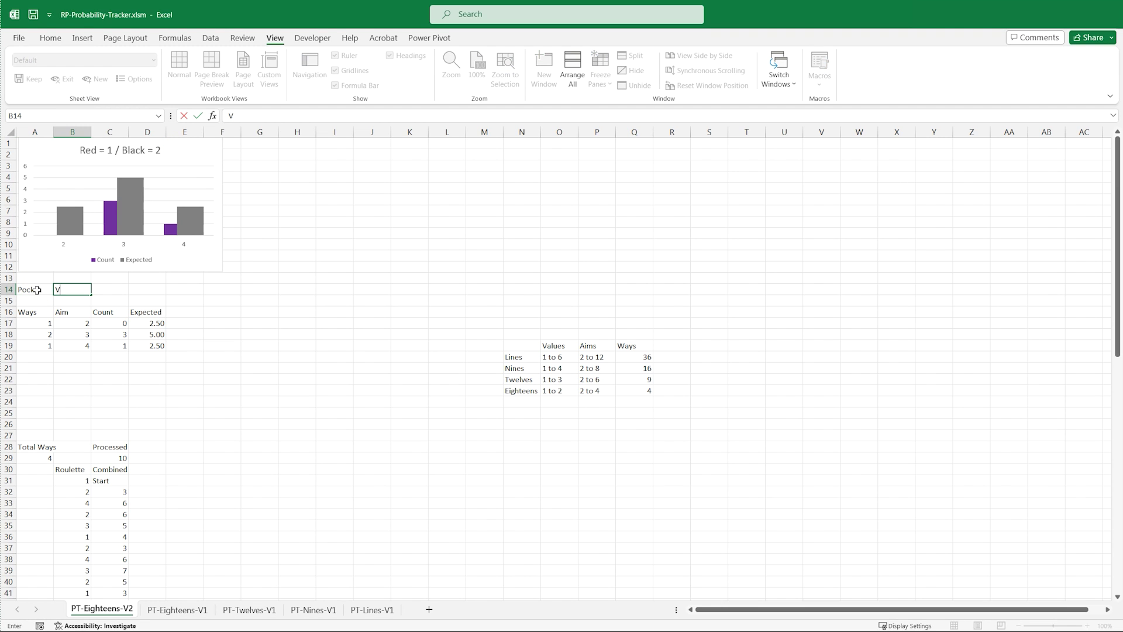
text(alue)
key(Tab)
text(Com)
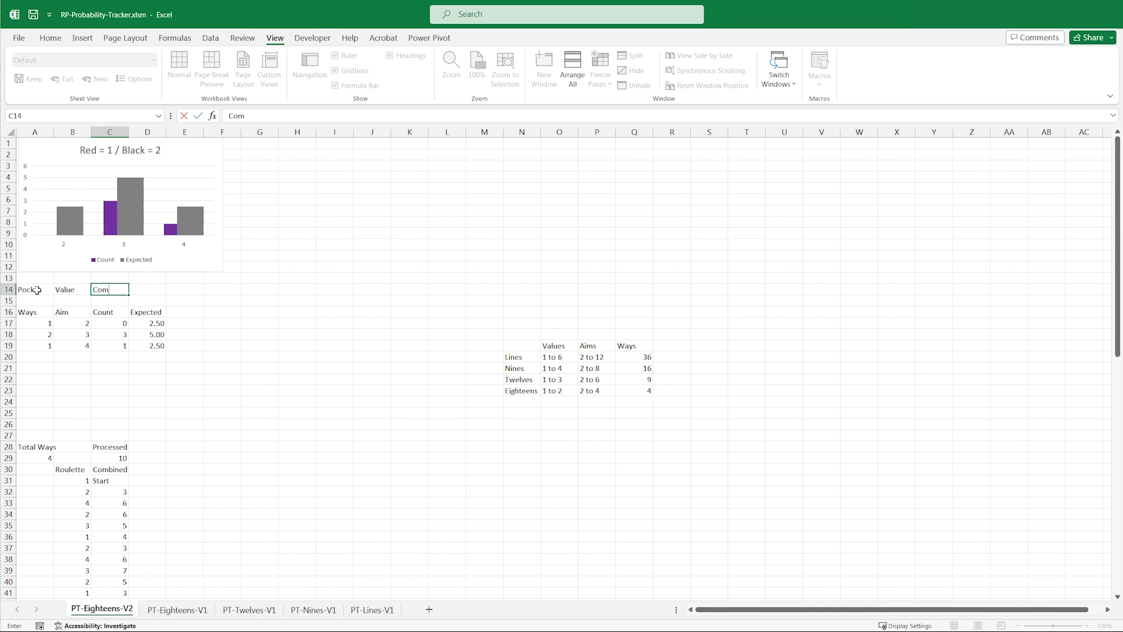
text(bined)
Step: Delete empty rows 23–27 and clear the Values/Aims/Ways reference table
click(11, 394)
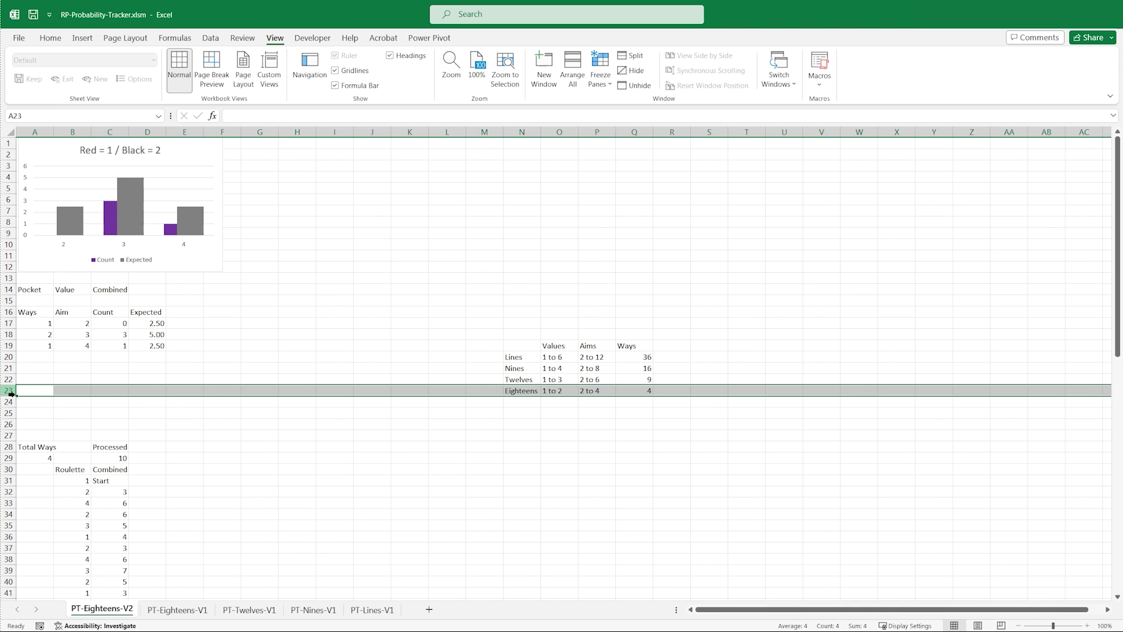
shift+click(9, 436)
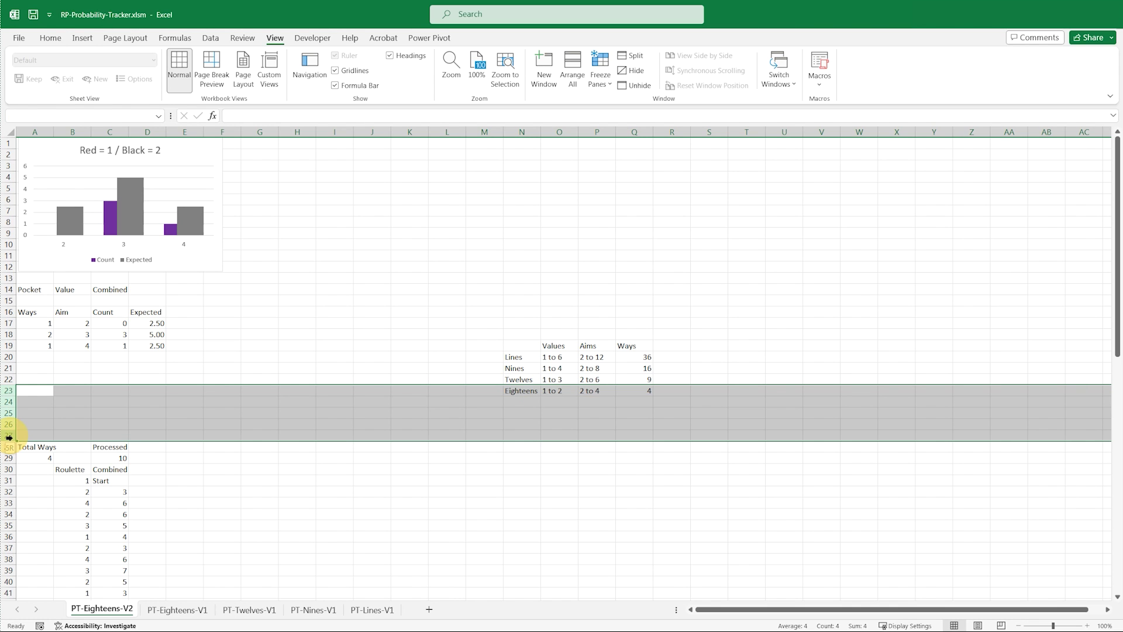
right_click(90, 422)
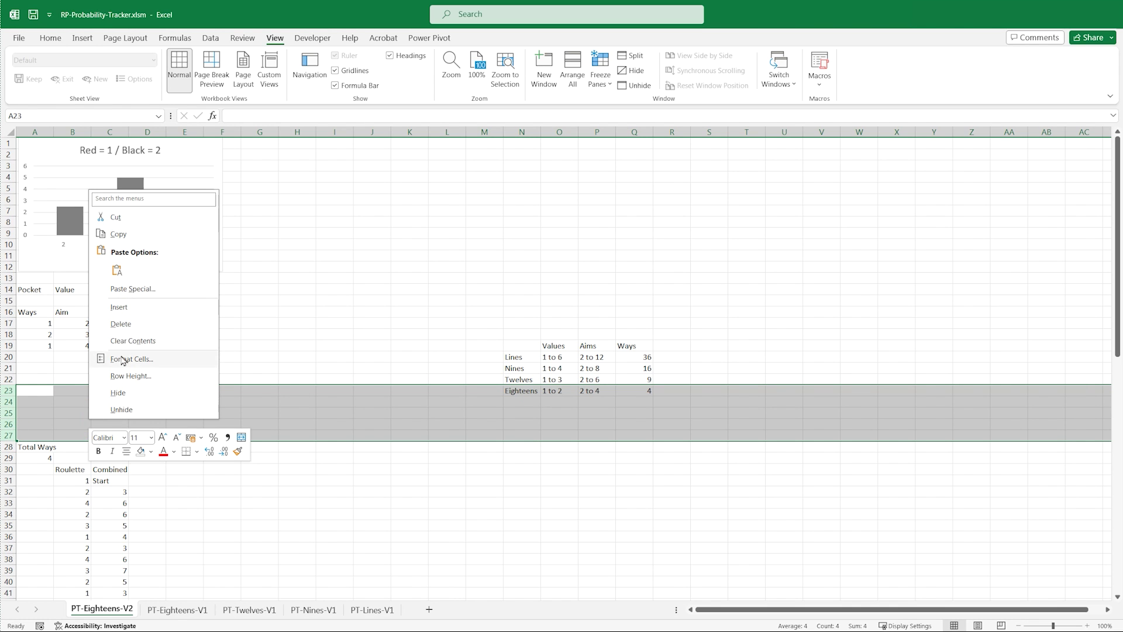
click(120, 323)
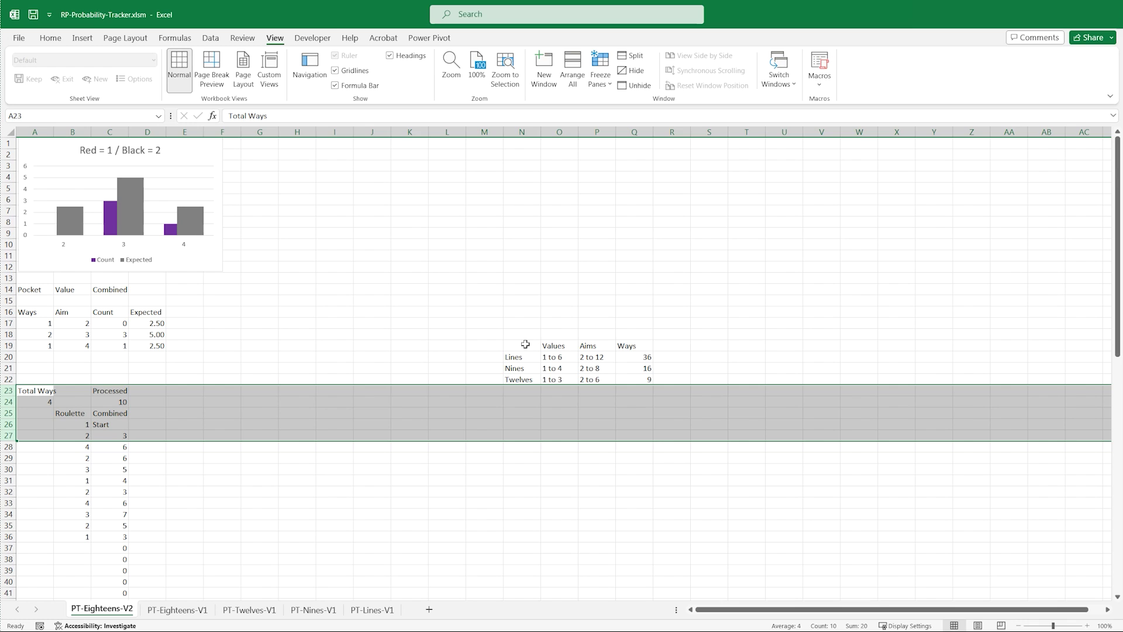
drag(525, 346, 664, 411)
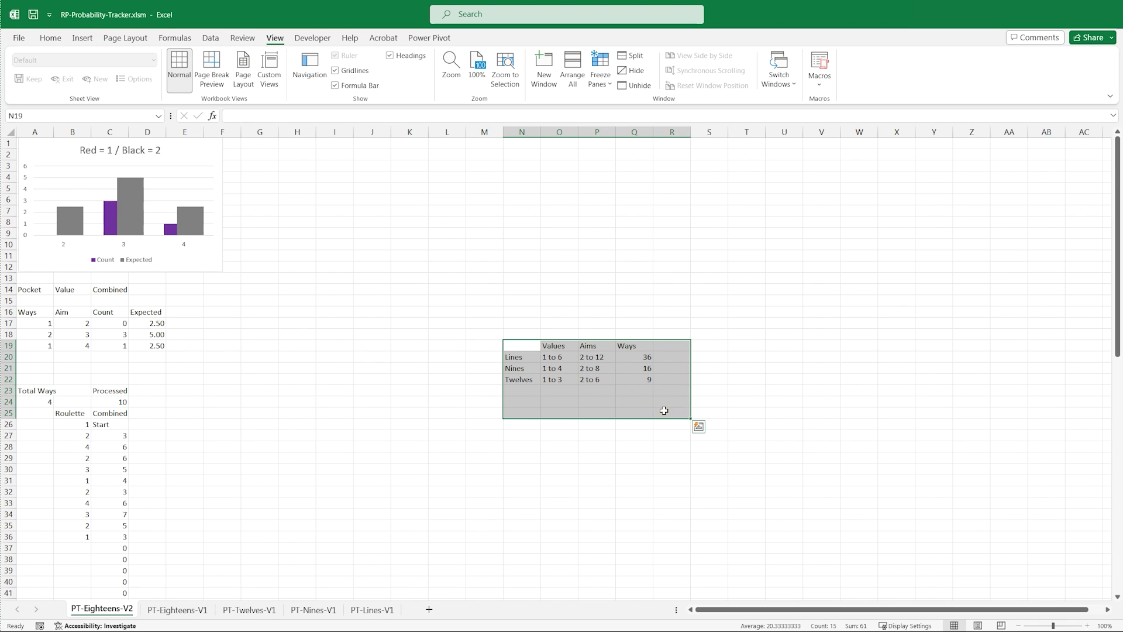
key(Delete)
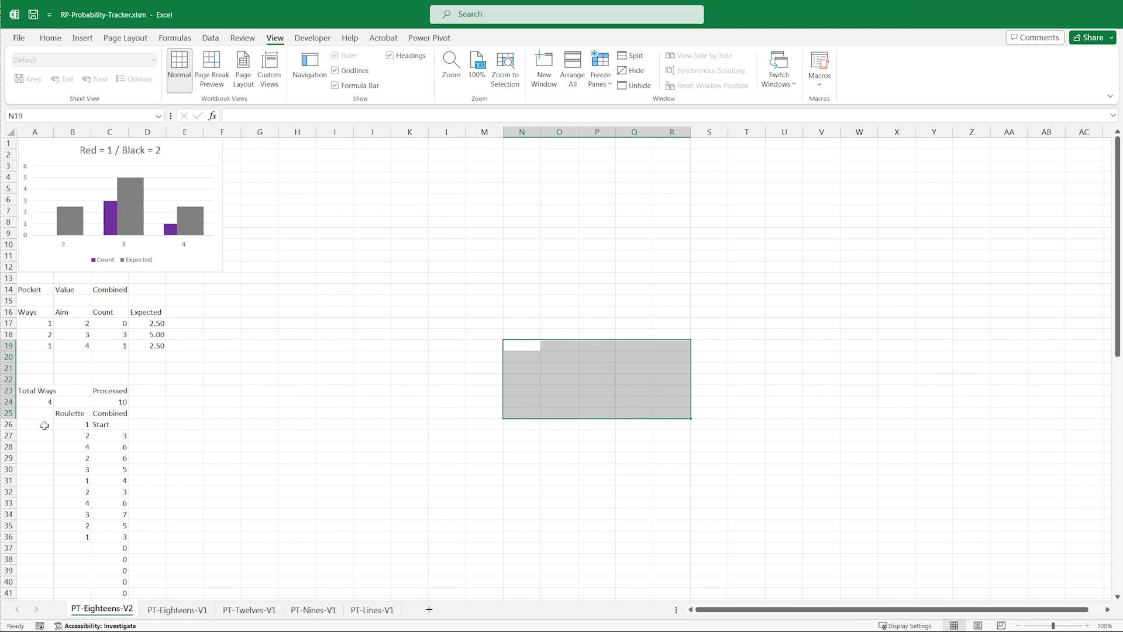
Step: Insert two blank rows at rows 25–26 above the Roulette list
click(8, 414)
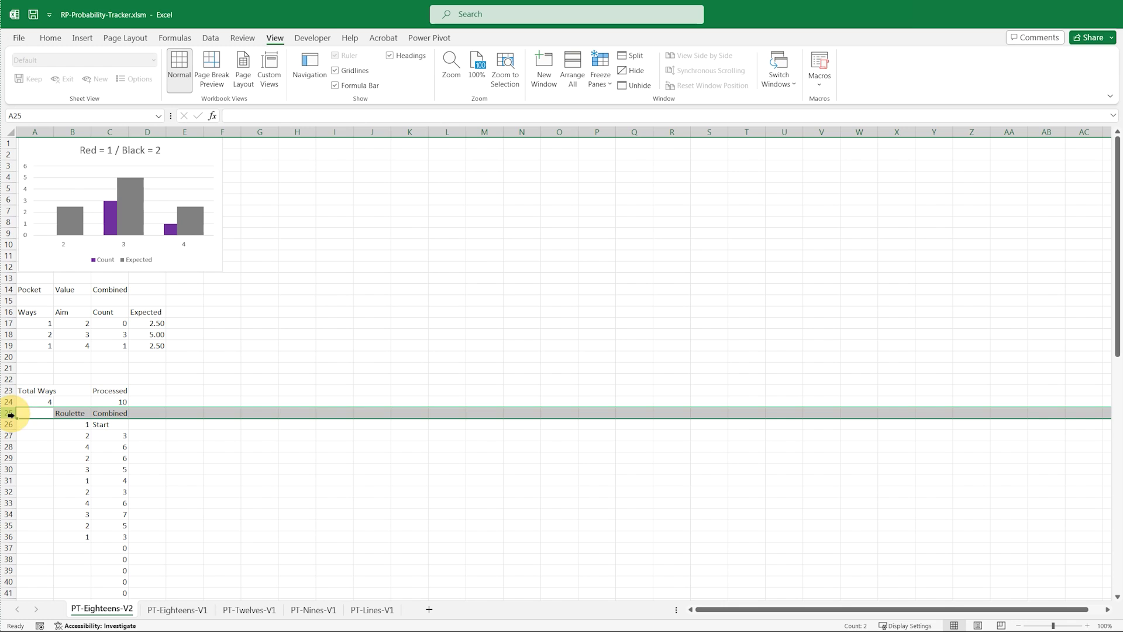
drag(10, 414, 8, 425)
right_click(175, 421)
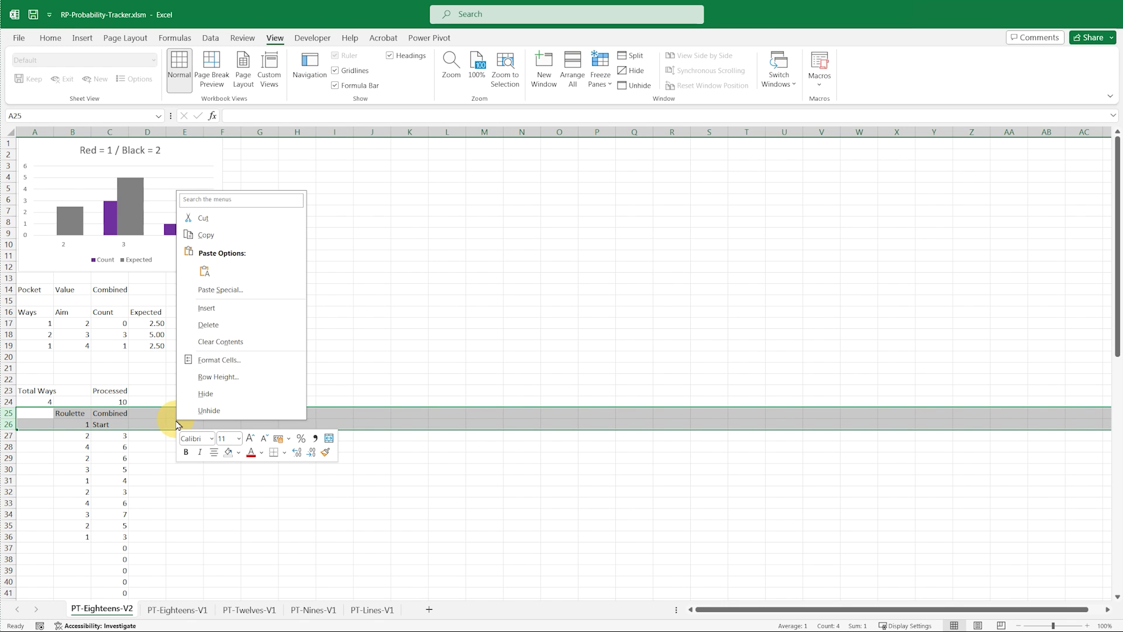
click(221, 310)
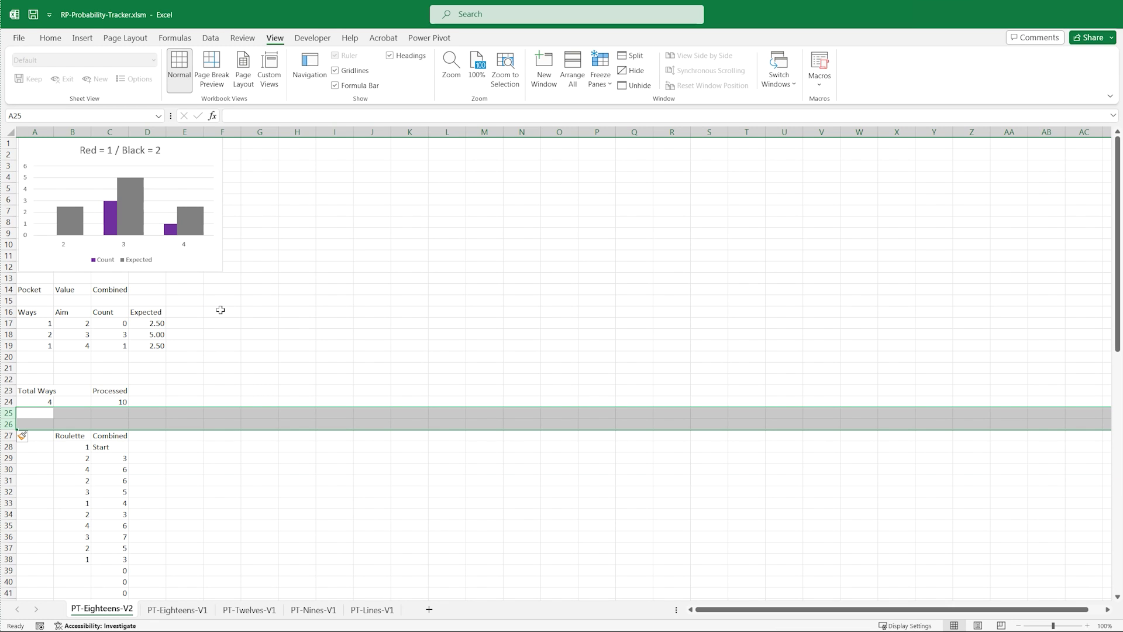
drag(36, 345, 222, 143)
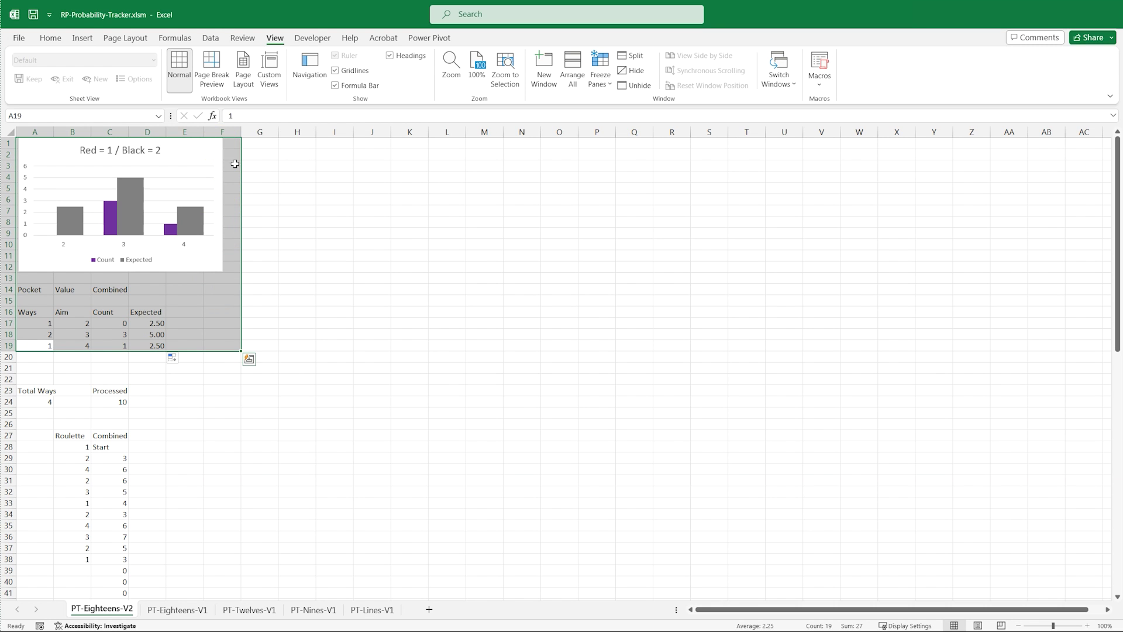
Step: Copy the chart and its table in A1:F19 and paste copies at G1 and M1
right_click(237, 169)
click(267, 205)
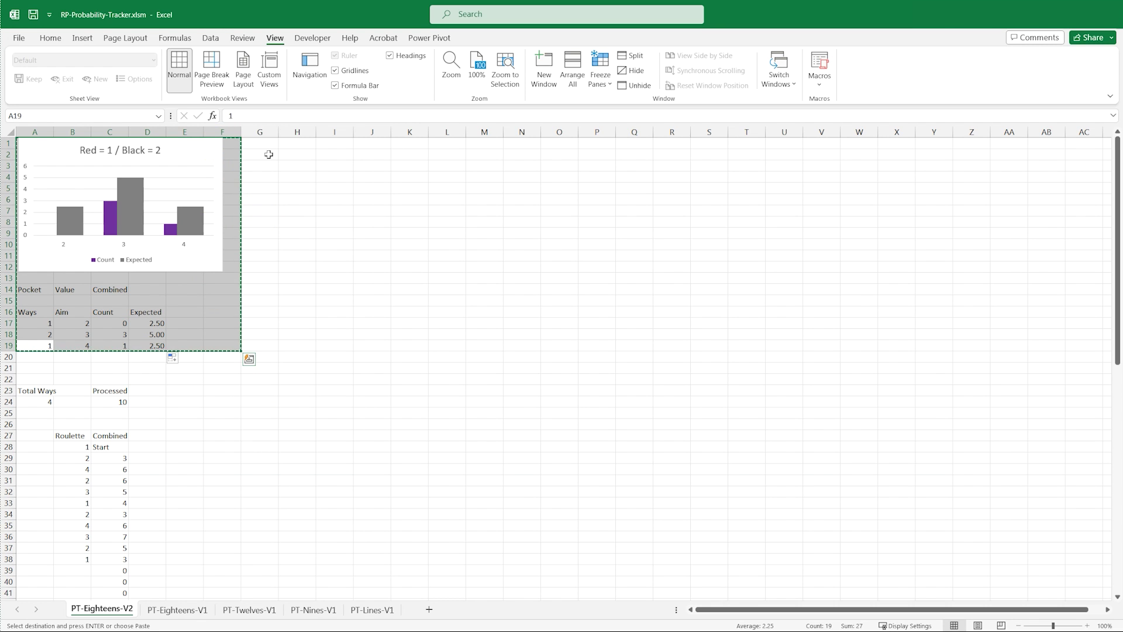
click(261, 144)
right_click(261, 146)
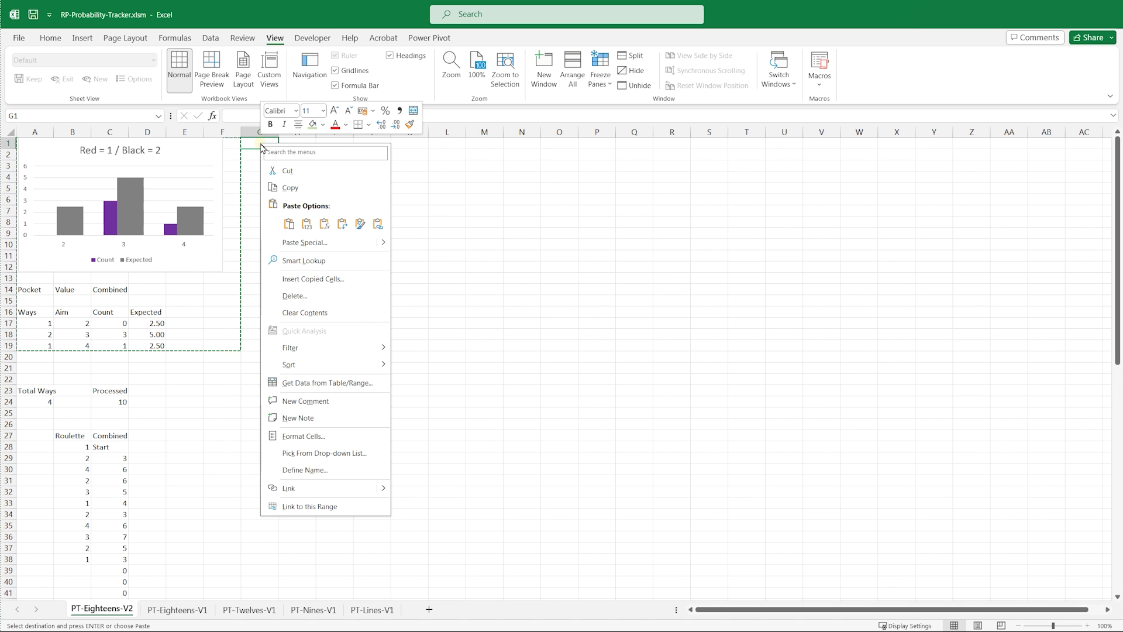
click(288, 223)
click(479, 145)
right_click(479, 144)
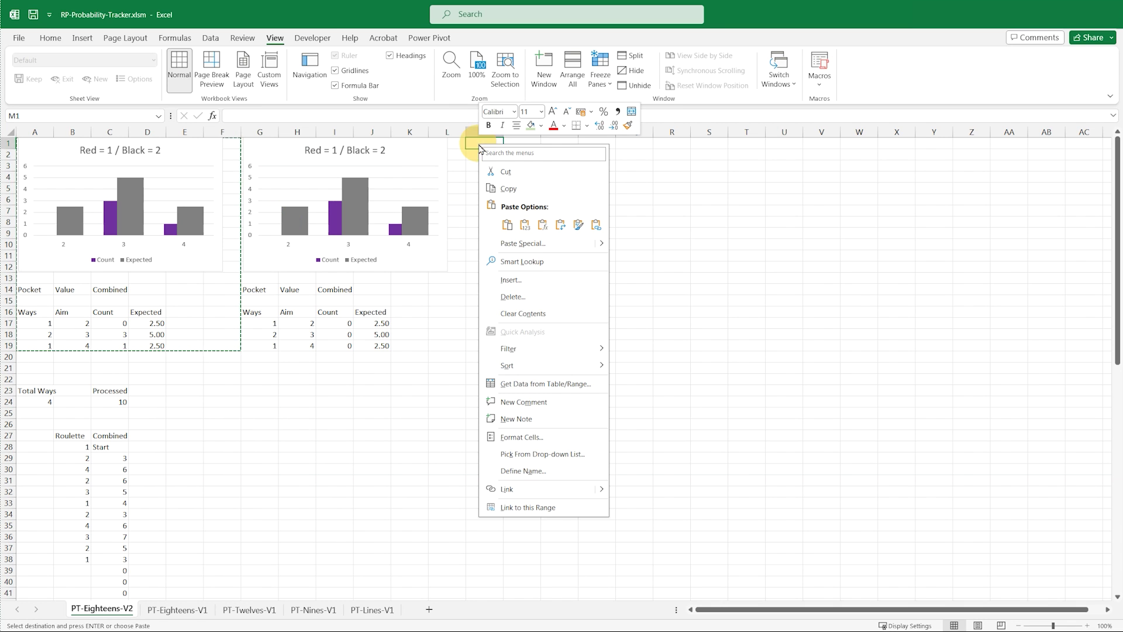
click(507, 225)
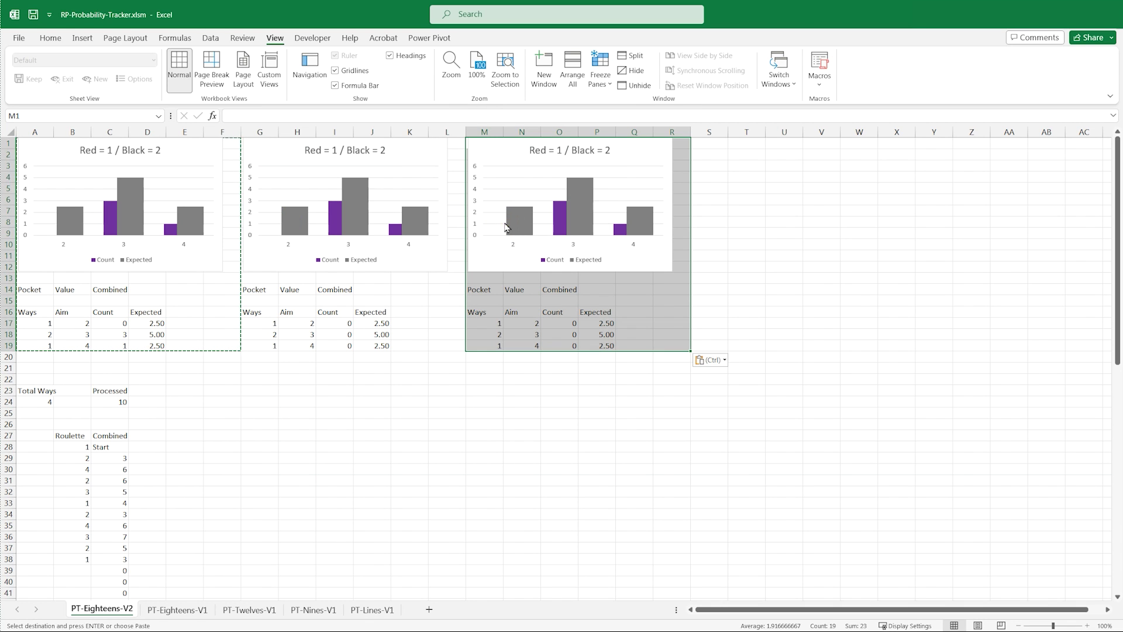
click(267, 289)
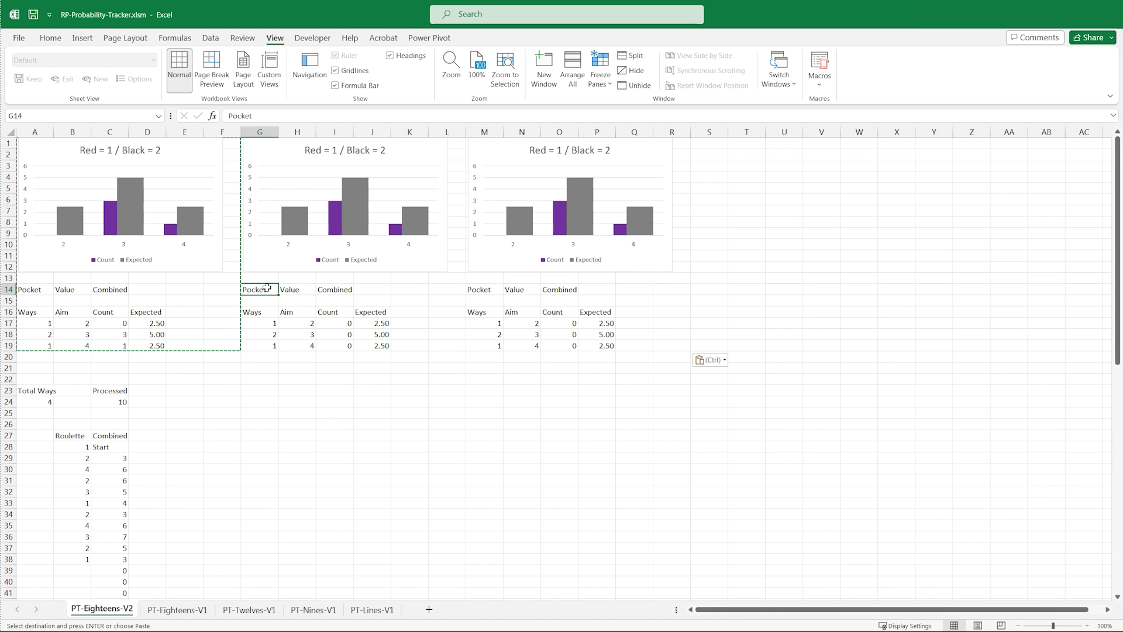
Step: Clear the copied Pocket labels in G14 and M14
key(Delete)
click(485, 293)
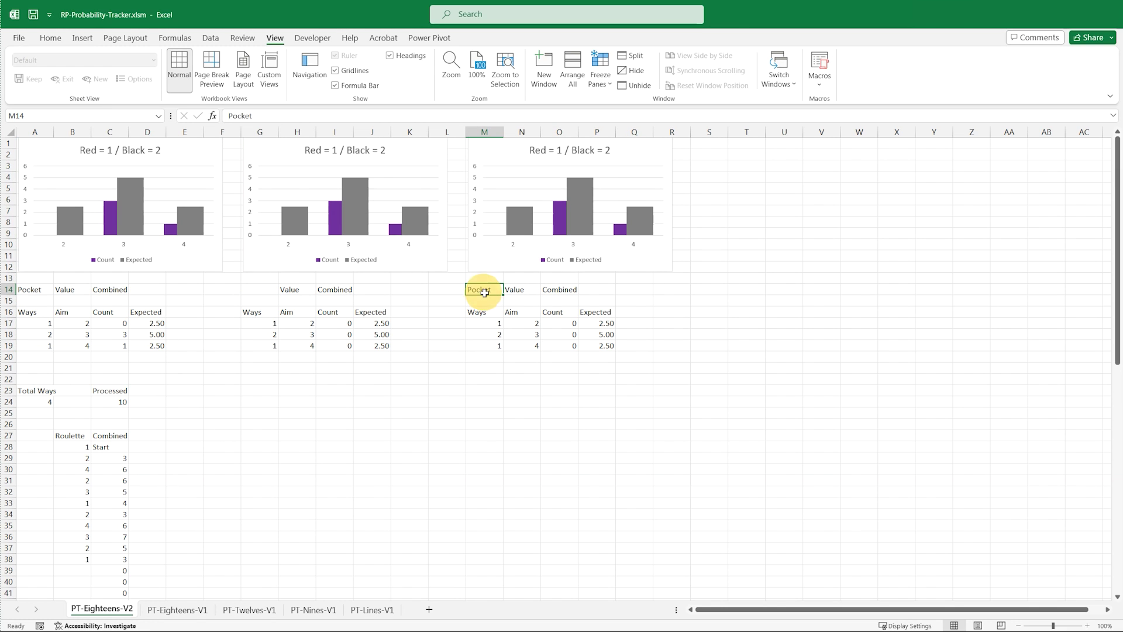
key(Delete)
Step: Retitle the copied charts 'Odd = 1 / Even = 2' and 'Low = 1 / high = 2'
click(349, 152)
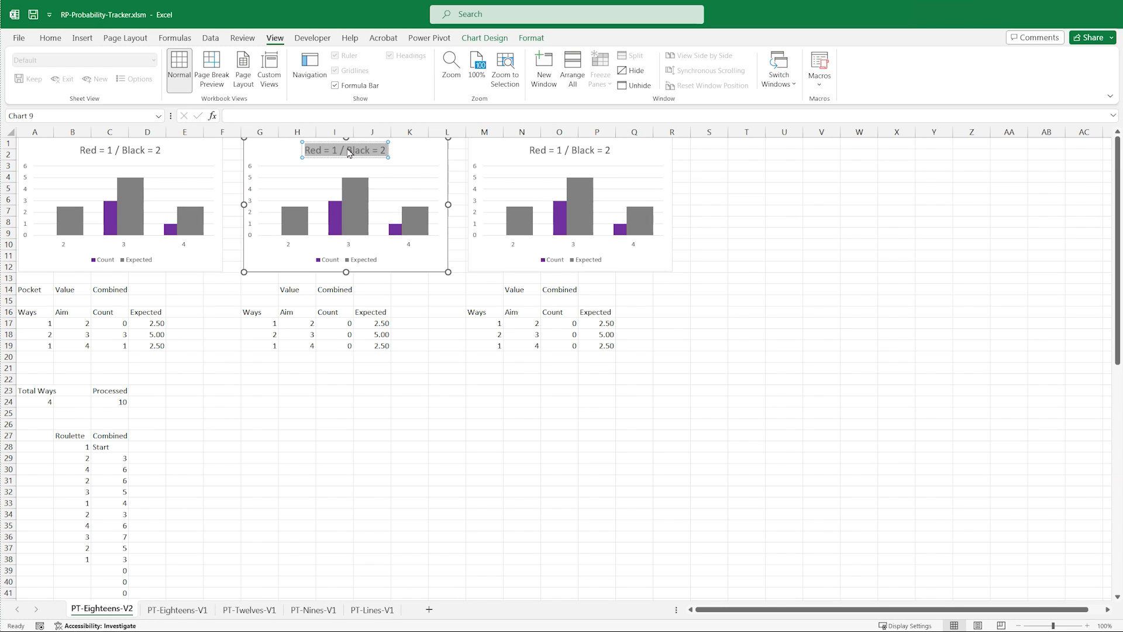
text(Odd = 1 / Eve)
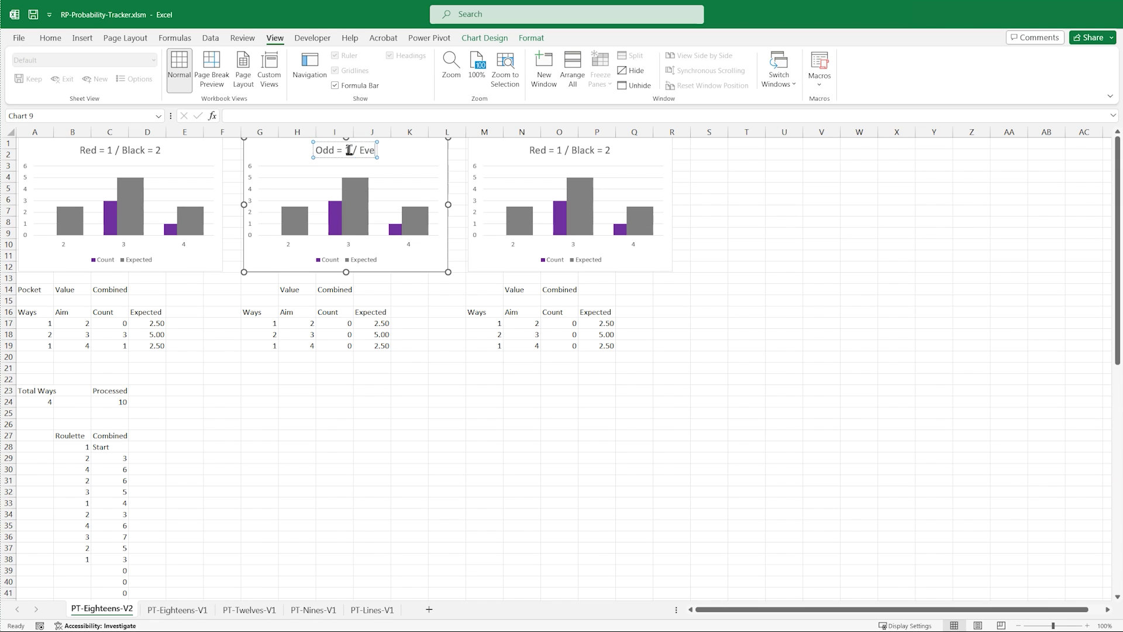
text(n = 2)
click(570, 150)
text(Low = 1 / h)
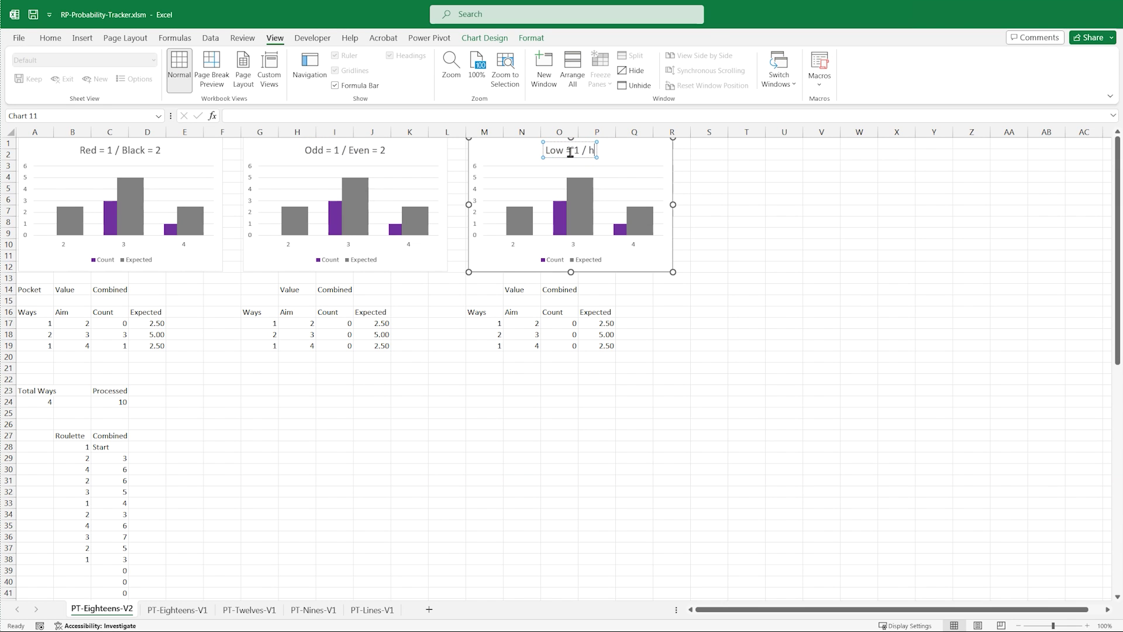
text(igh = 2)
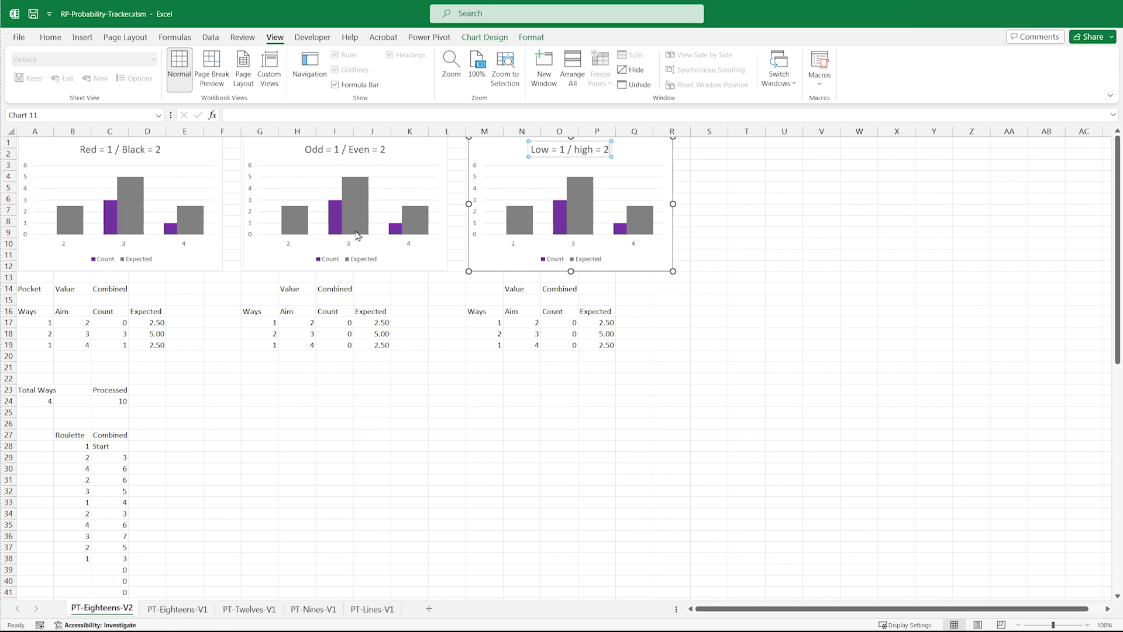
Step: Extend C17's COUNTIF range to row 229 and fill it down to C19
click(115, 324)
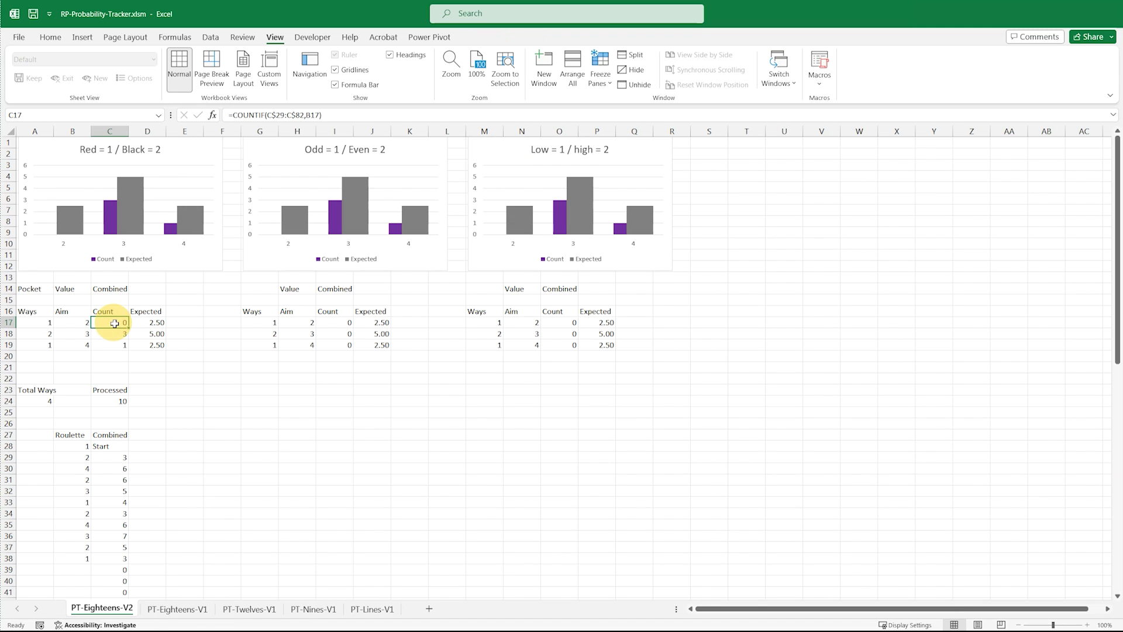
click(304, 115)
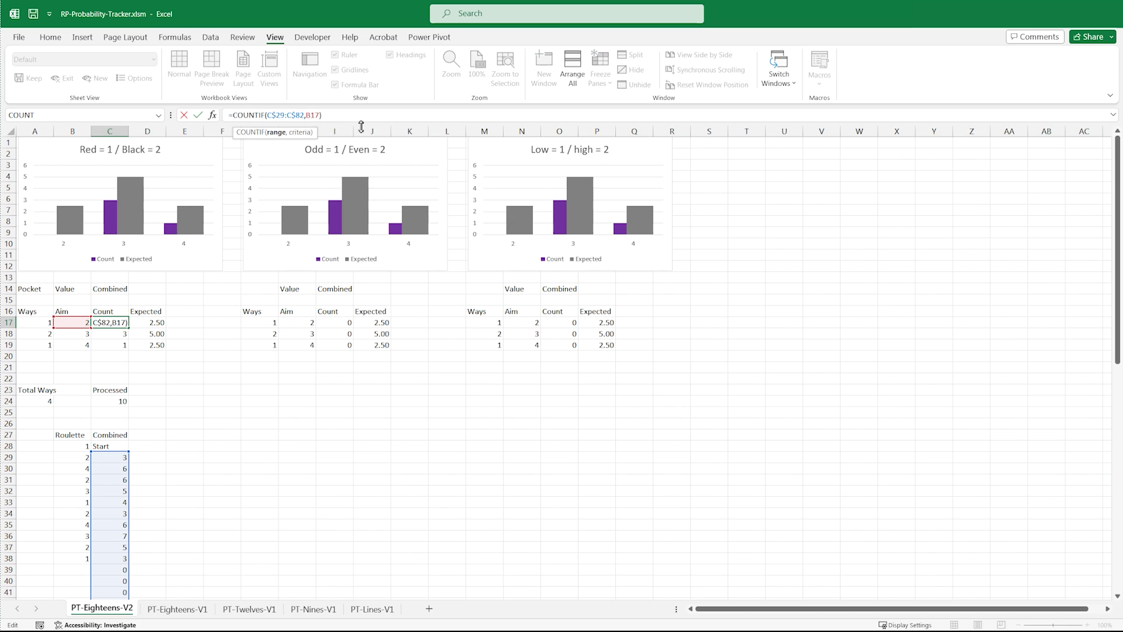
key(BackSpace)
key(BackSpace)
text(229)
click(114, 323)
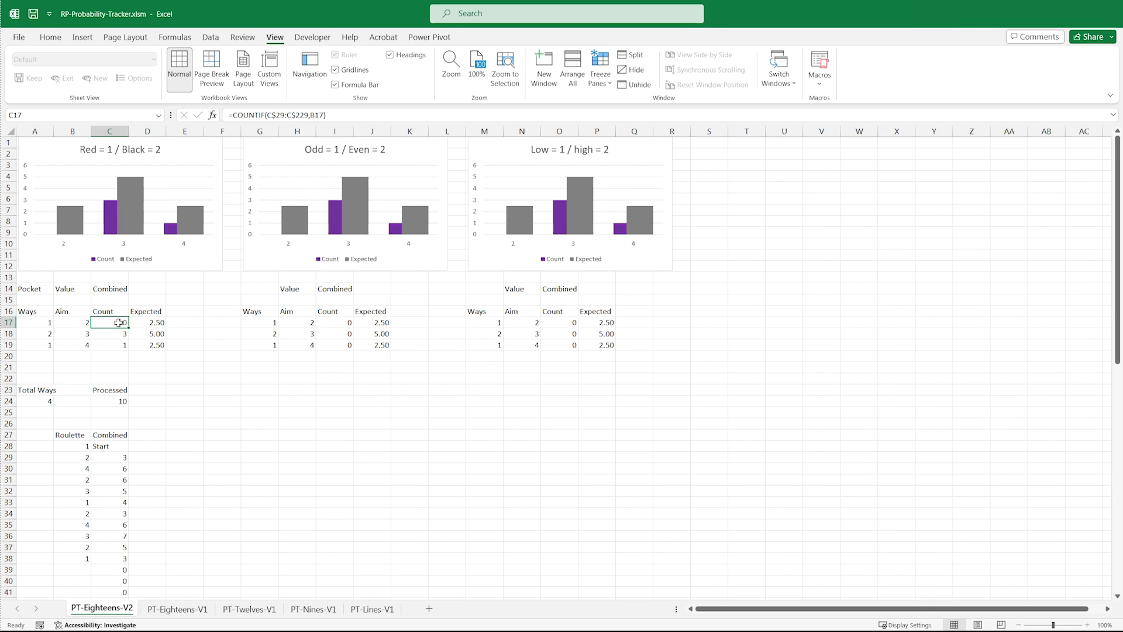
drag(130, 328, 127, 350)
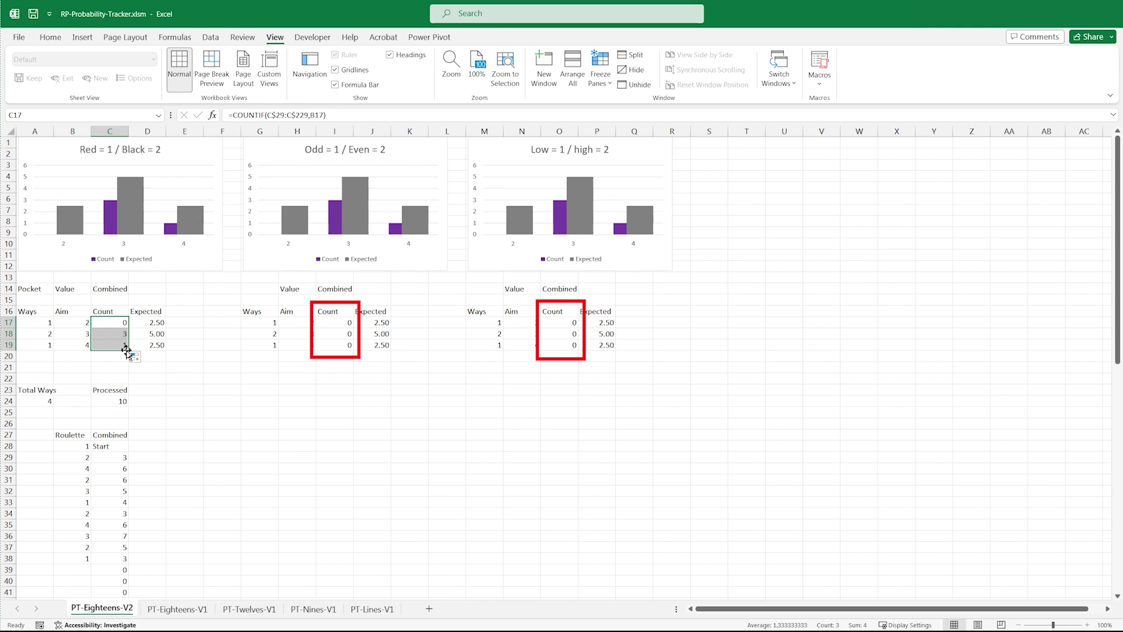
Step: Change the Processed COUNTIF in C24 to count down to row 229
click(112, 402)
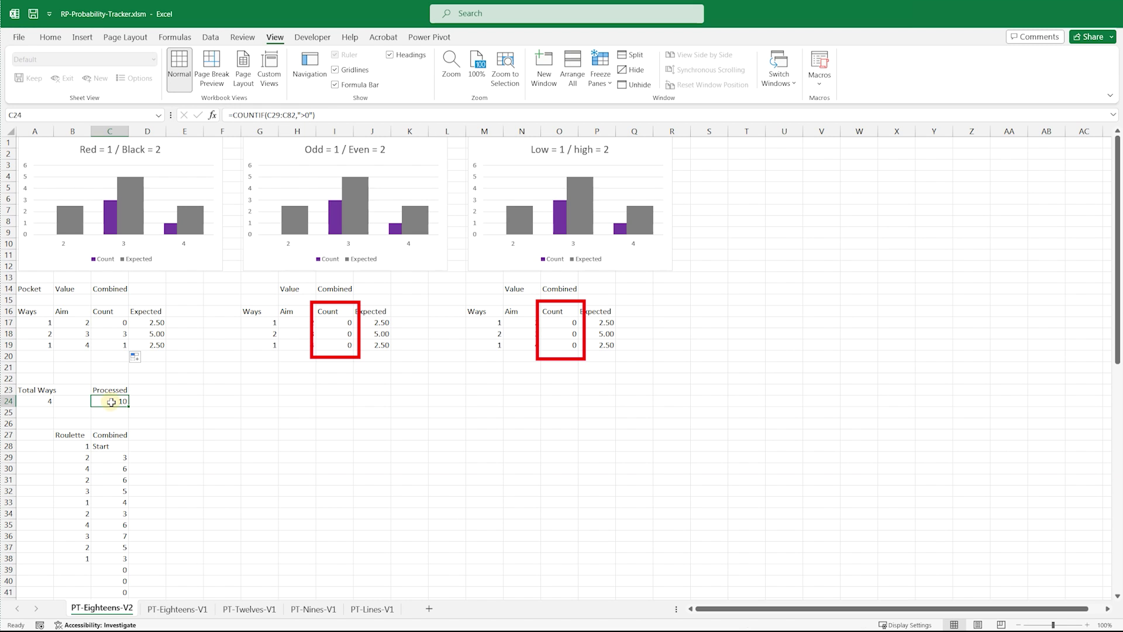
click(298, 117)
key(BackSpace)
key(BackSpace)
text(229)
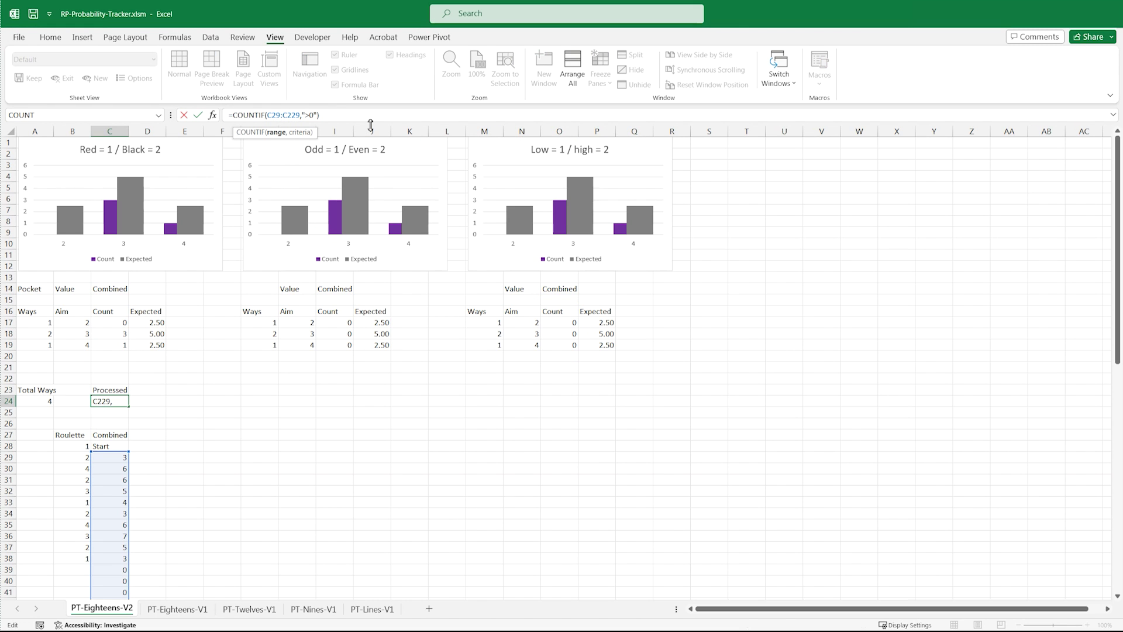
key(Return)
Step: Head A27 Pocket and copy the Value/Combined block B27:C34 to H27 and N27
click(25, 436)
text(Pocket)
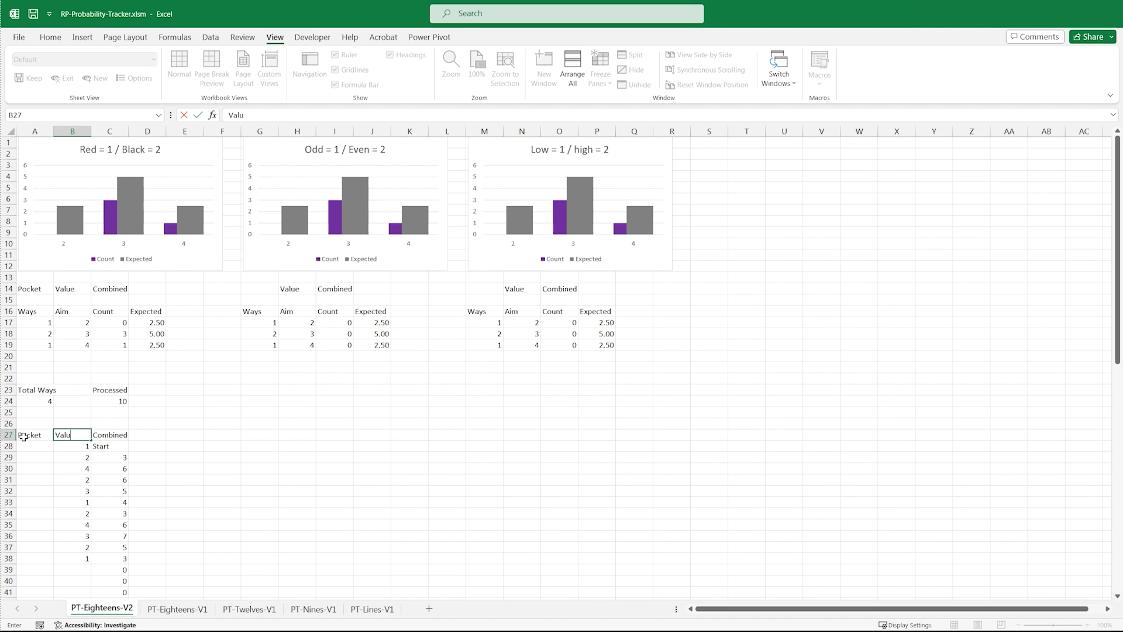
drag(67, 436, 110, 502)
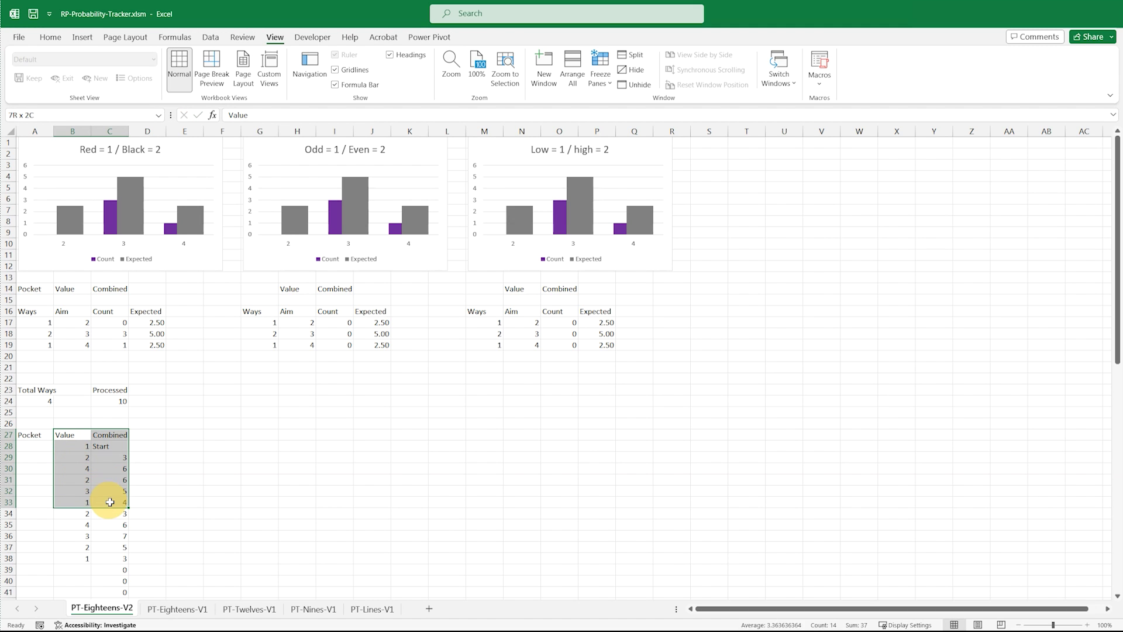
key(ctrl+c)
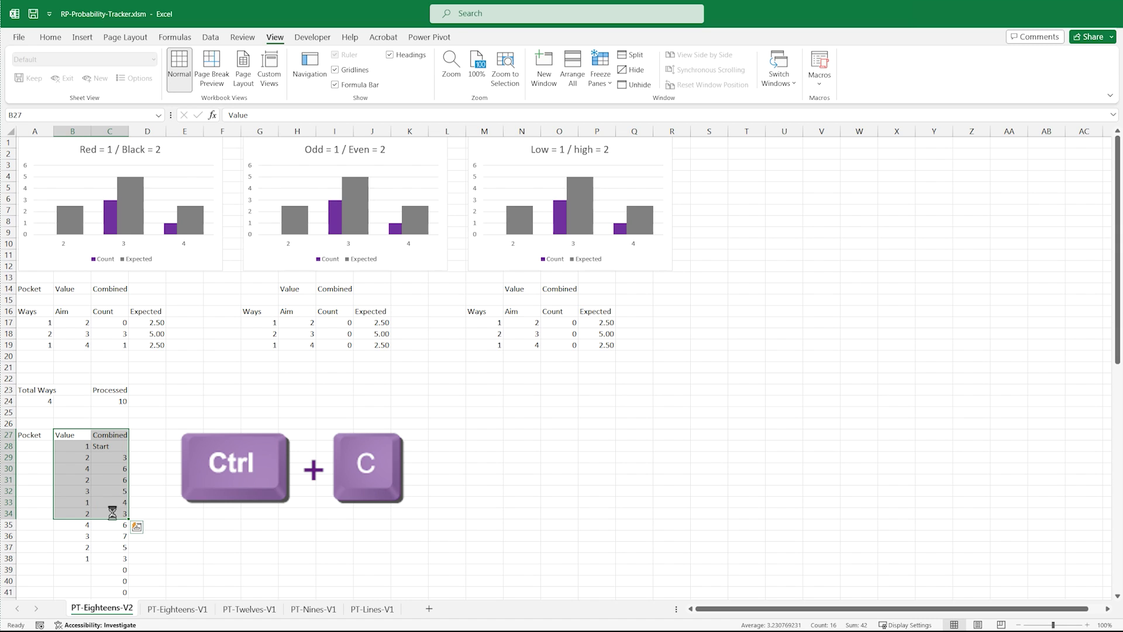
click(293, 434)
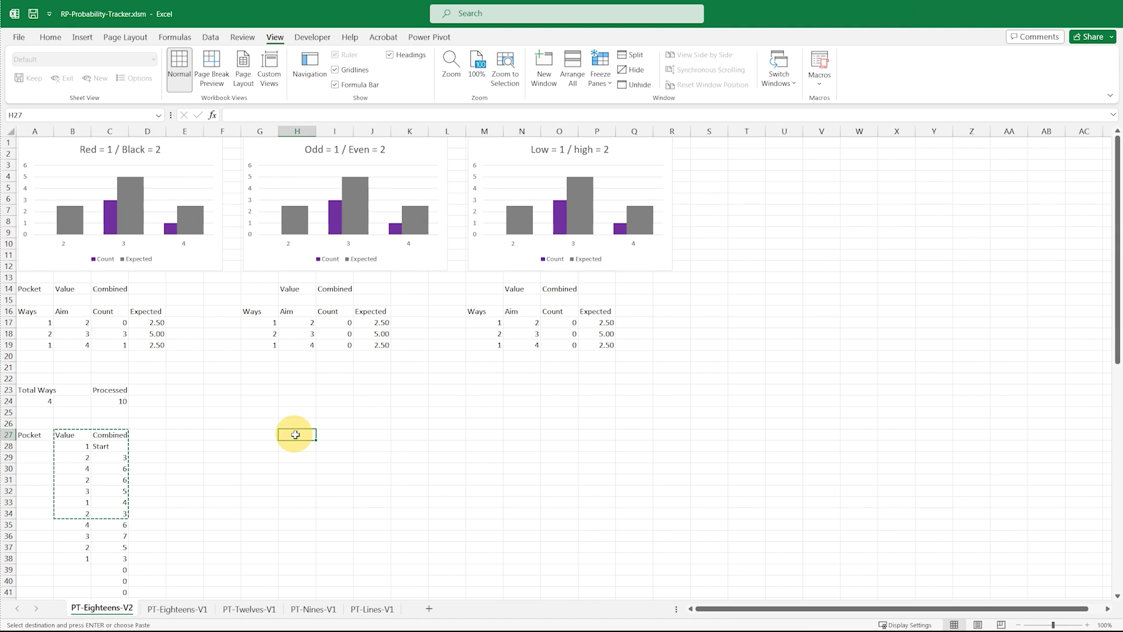
key(ctrl+v)
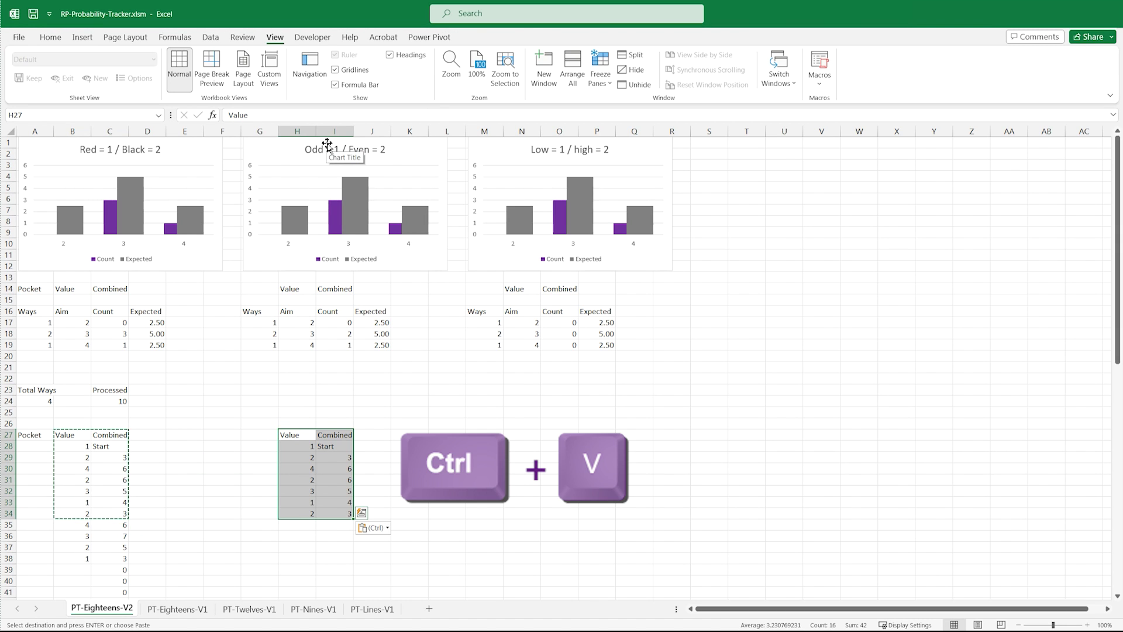
click(519, 435)
key(ctrl+v)
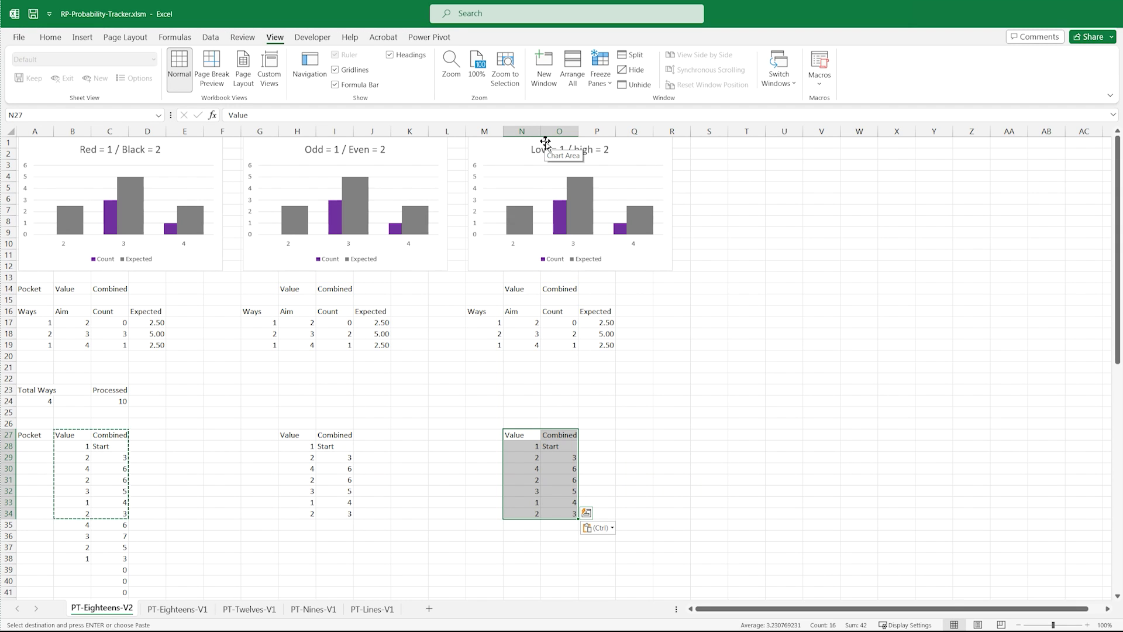
Step: Point the Odd/Even chart at columns I–J and the Low/High chart at O–P
click(435, 263)
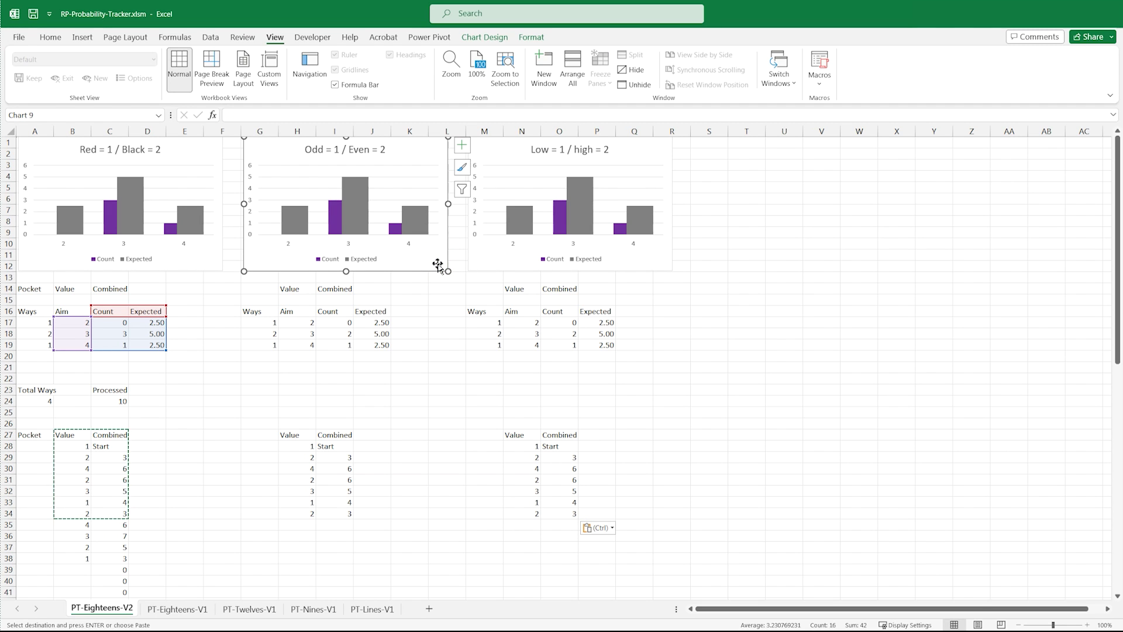
click(138, 353)
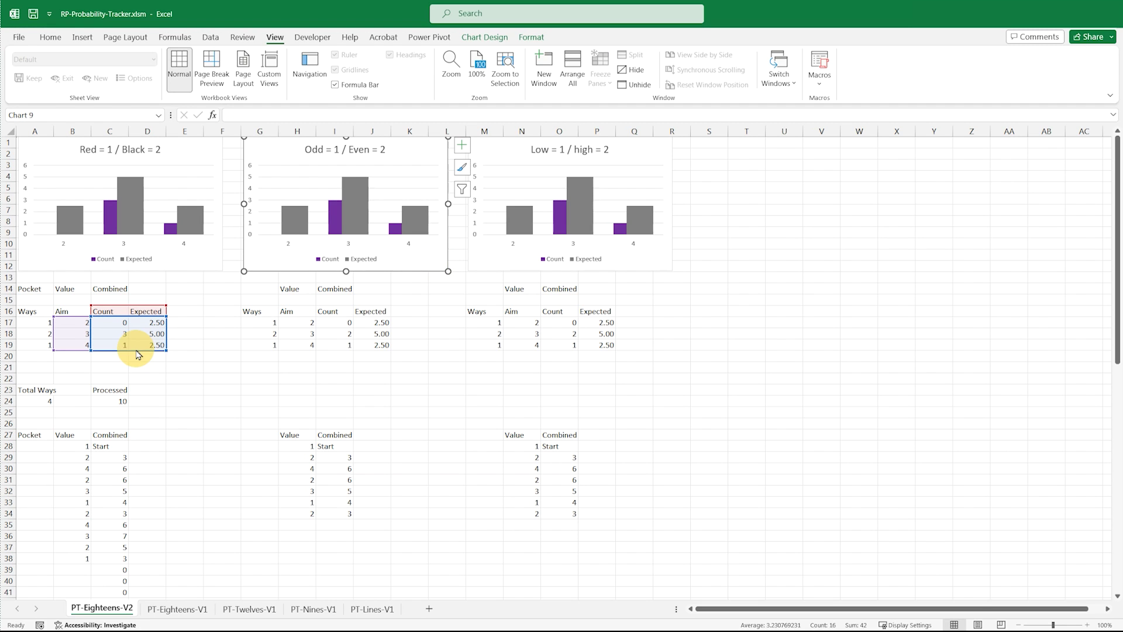
drag(138, 353, 360, 351)
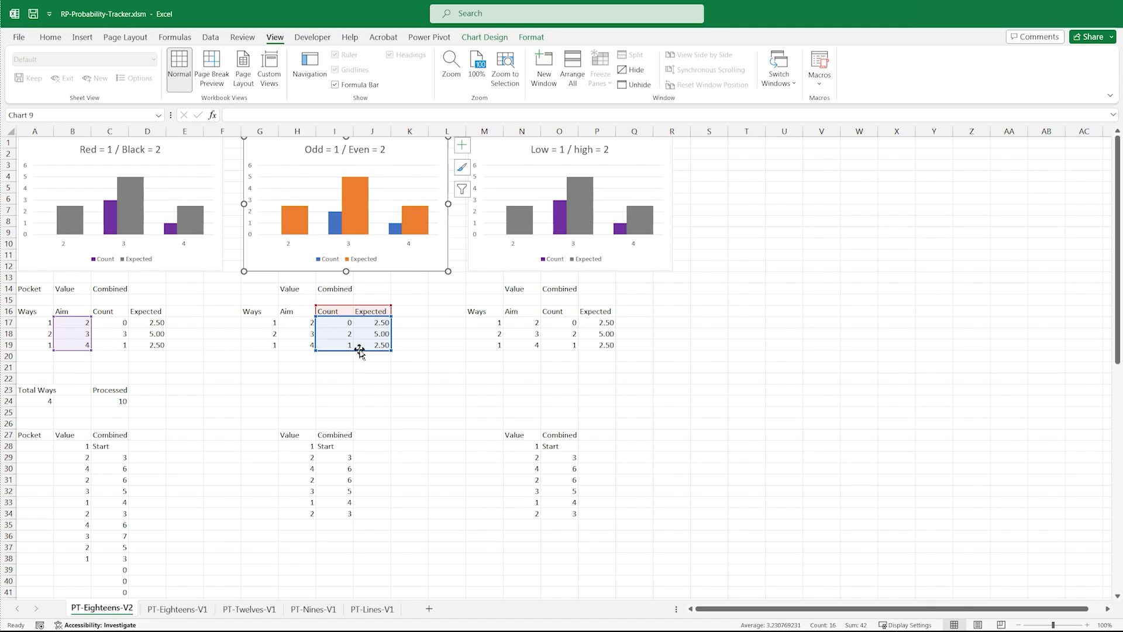
click(656, 268)
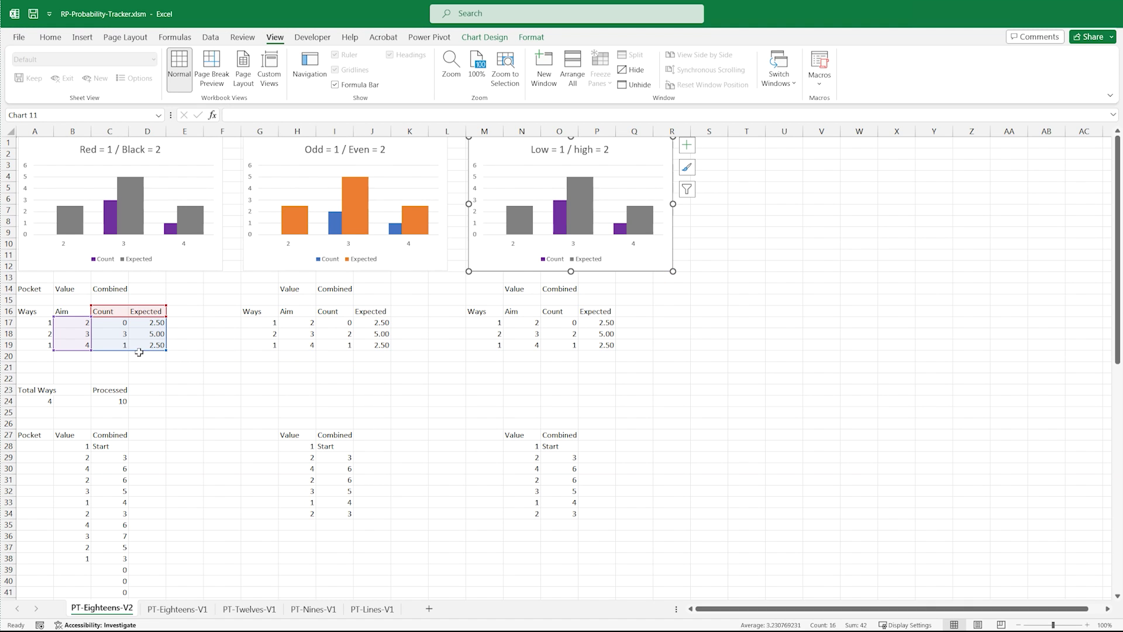
drag(139, 352, 585, 344)
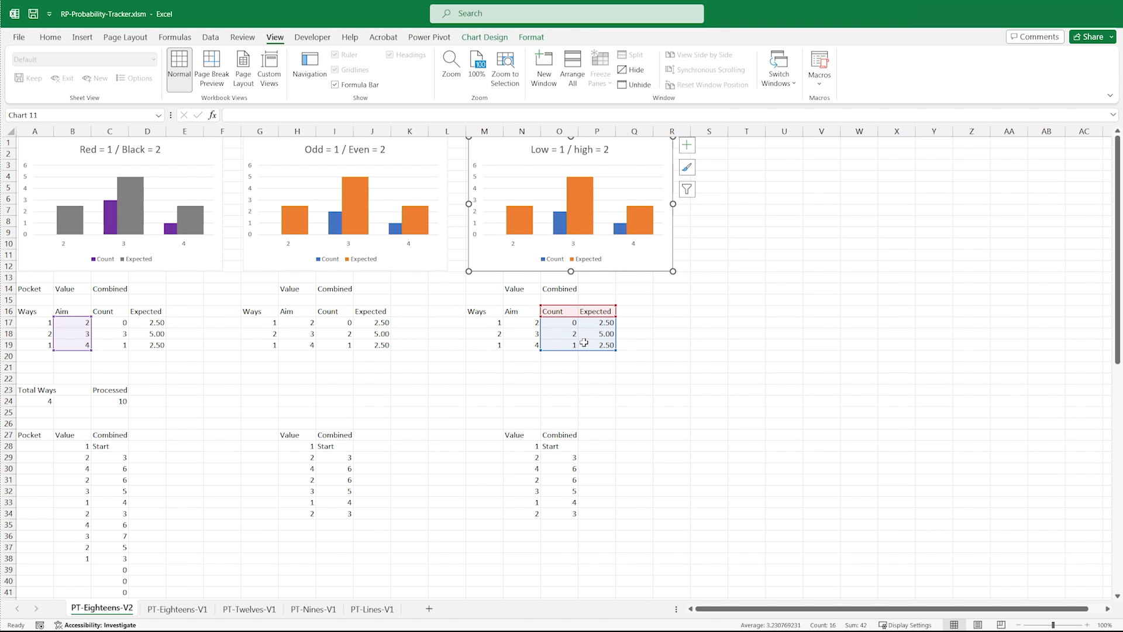
Step: Colour the Odd/Even chart's Count bars purple and Expected bars grey
click(336, 227)
right_click(336, 227)
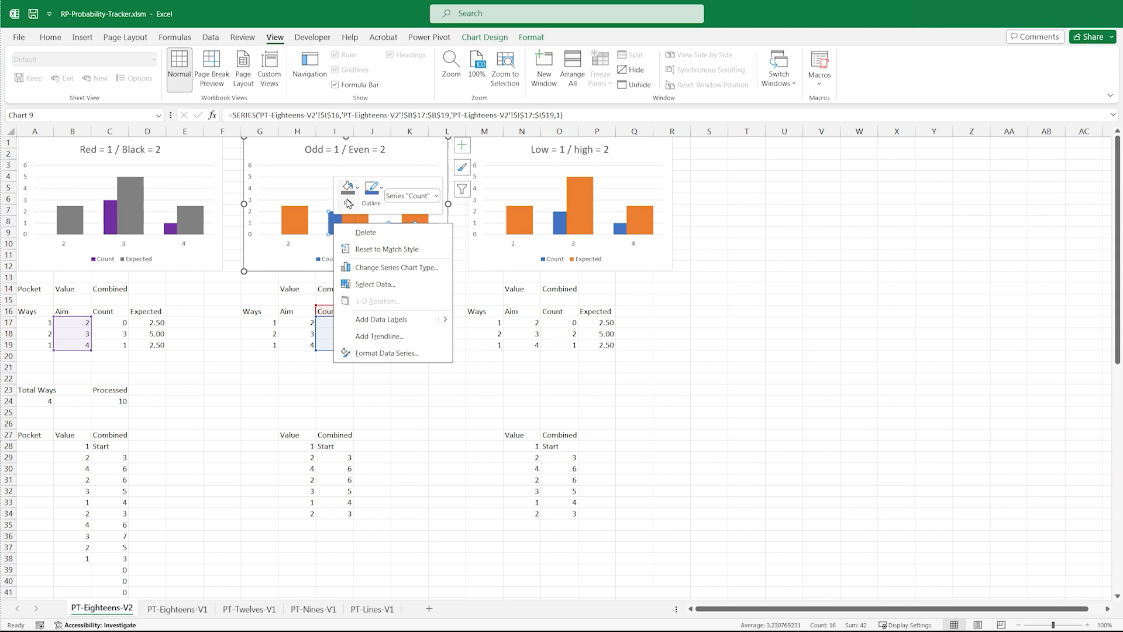
click(347, 191)
click(427, 332)
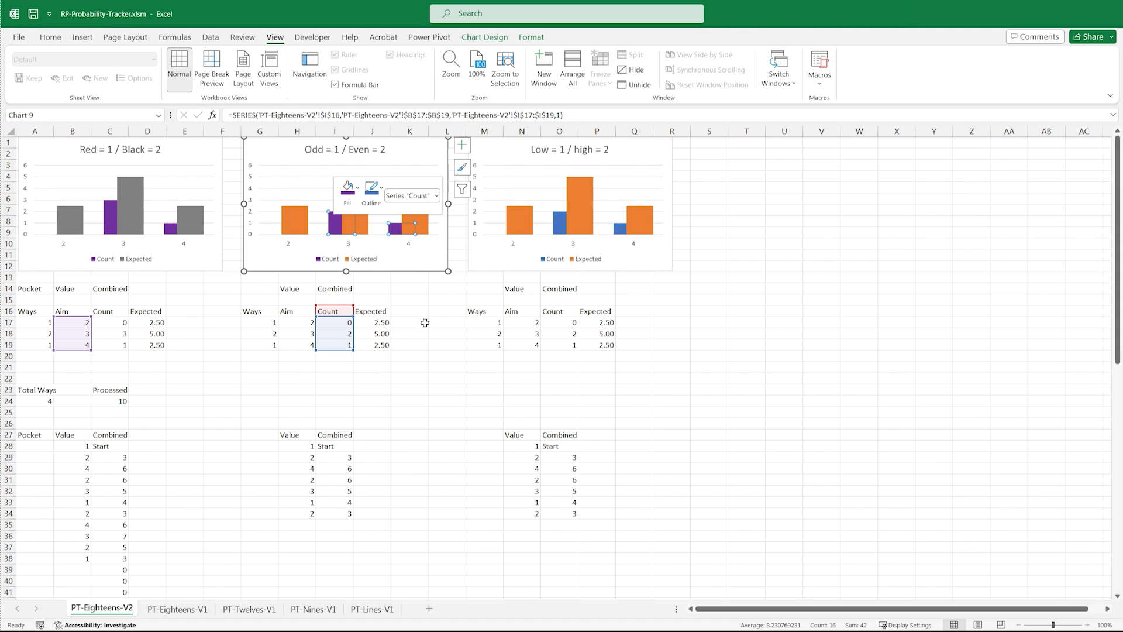
click(364, 223)
right_click(364, 223)
click(376, 186)
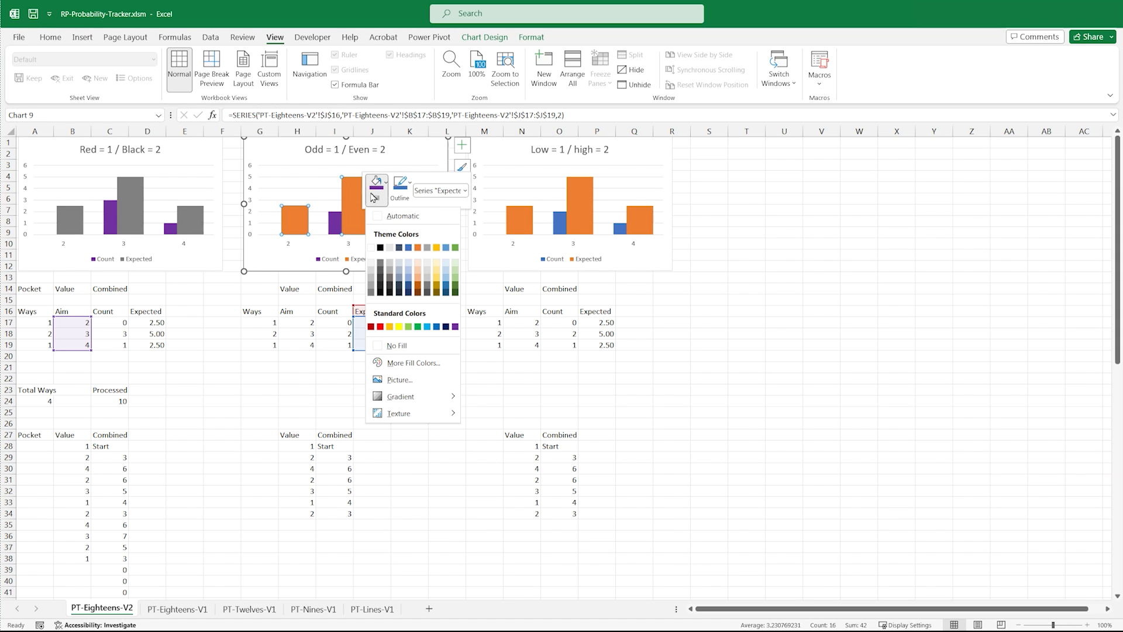
click(381, 262)
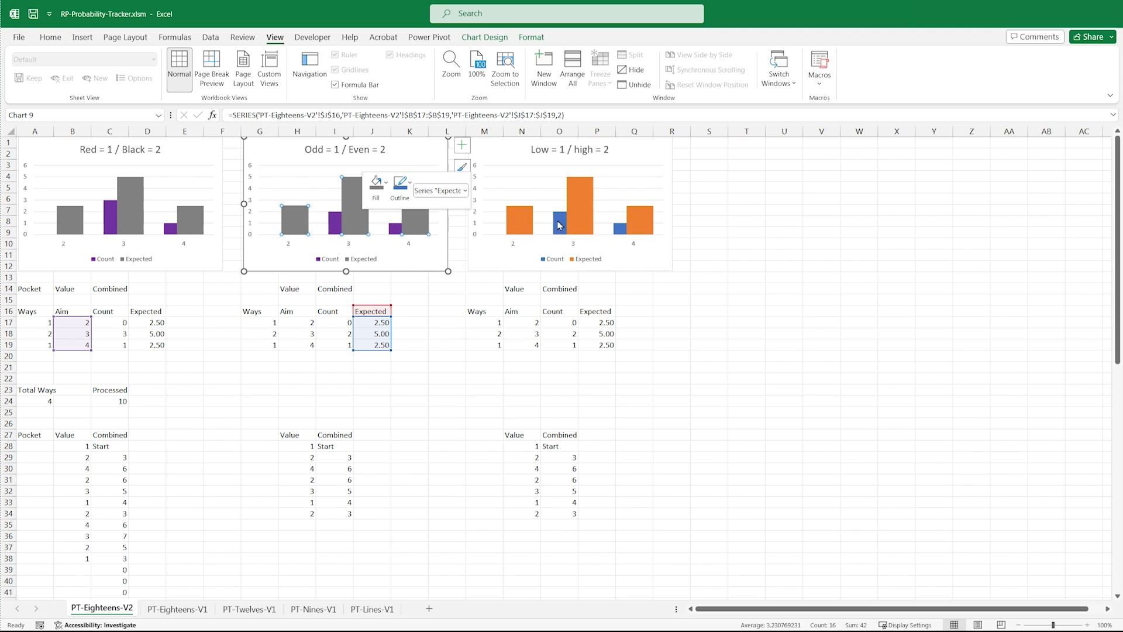
Step: Colour the Low/High chart's Count bars purple and Expected bars grey
right_click(560, 223)
click(573, 185)
click(624, 331)
click(585, 225)
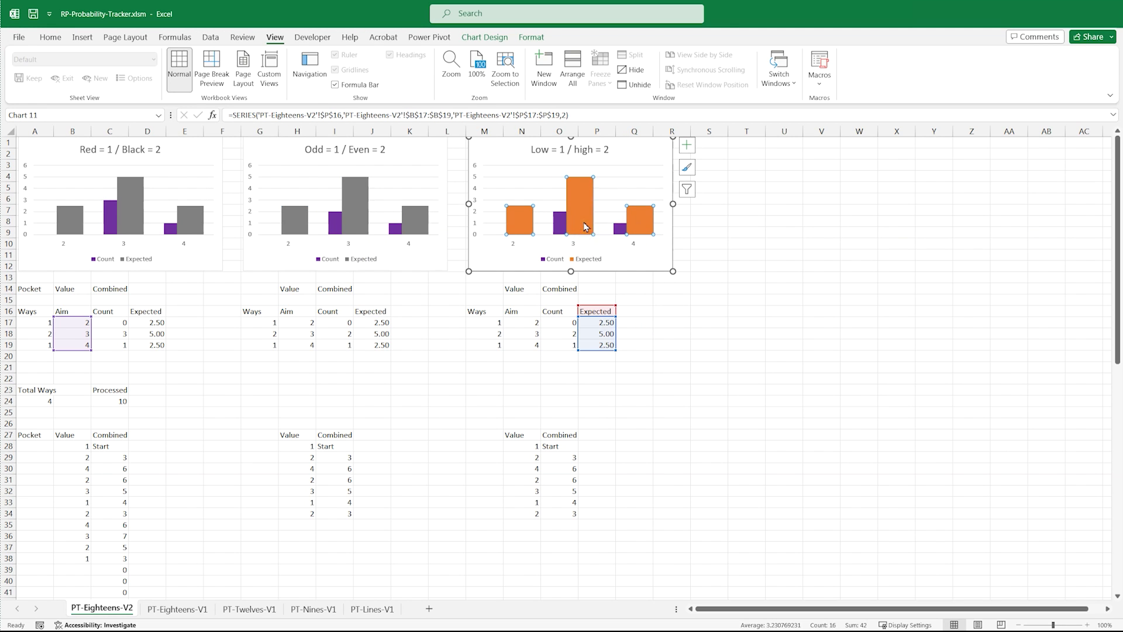
right_click(586, 225)
click(597, 201)
click(590, 256)
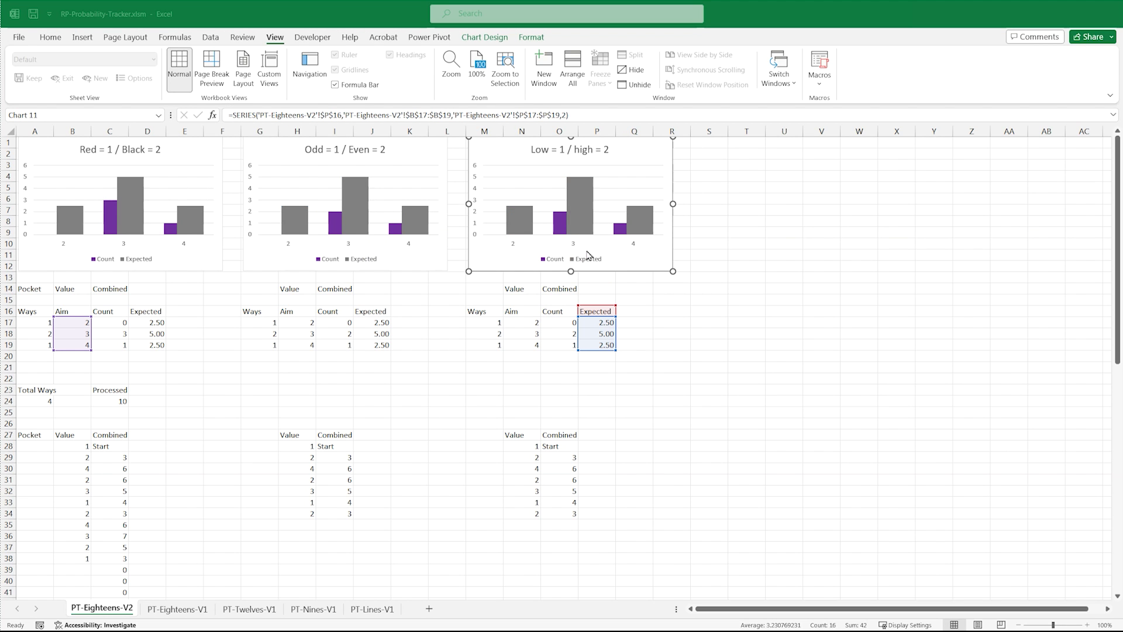
Step: Clear the old spin rows A30:O40 and shade Pocket cells A28:A34 green
drag(35, 468, 571, 577)
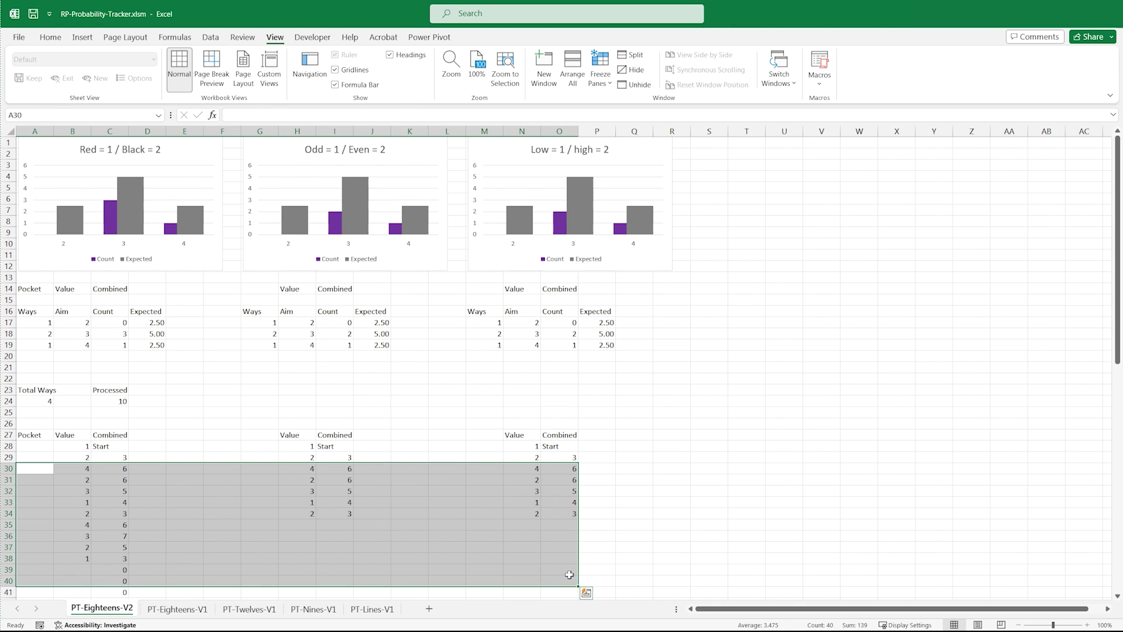
key(Delete)
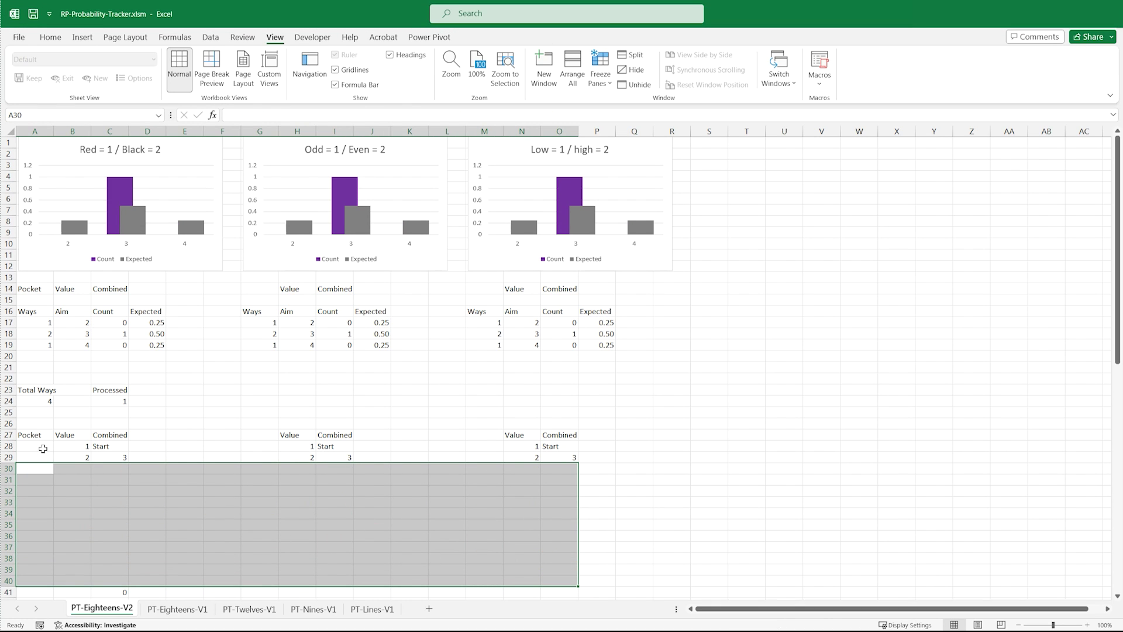
drag(43, 448, 43, 514)
right_click(43, 514)
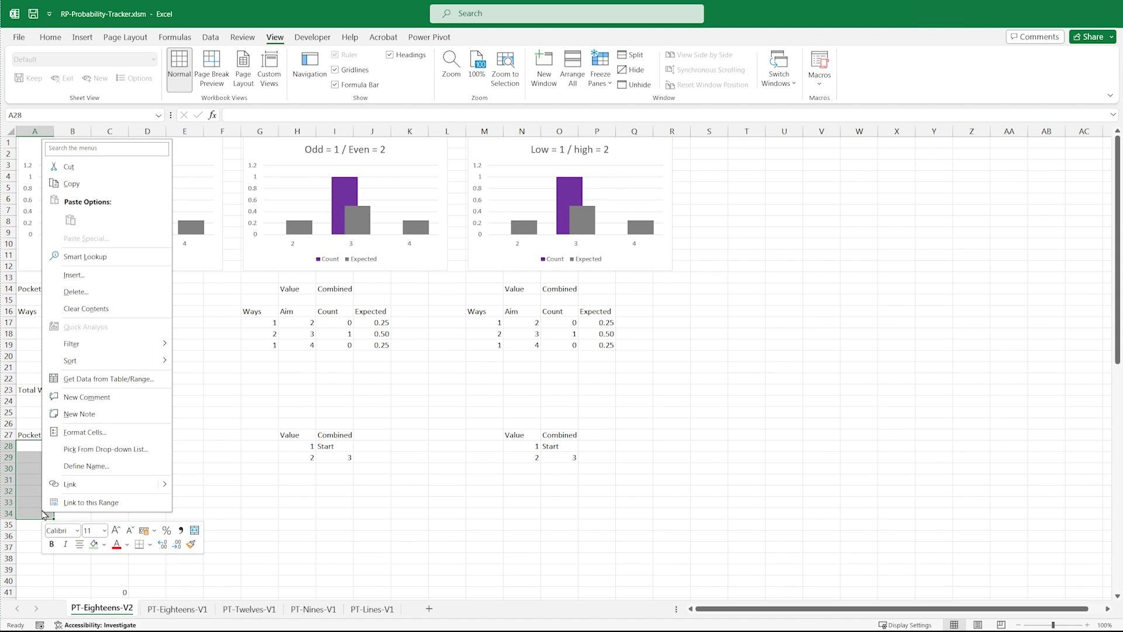
click(104, 544)
click(178, 433)
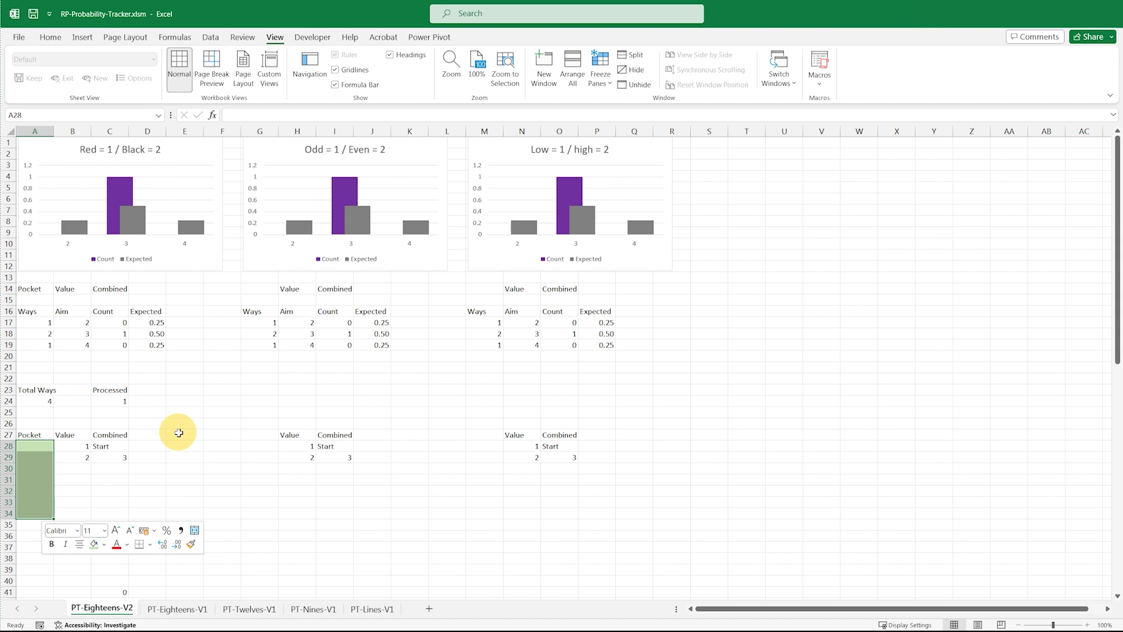
Step: Enter sample pocket numbers 17, 35, 7 and 24 down from A28
click(48, 447)
text(17)
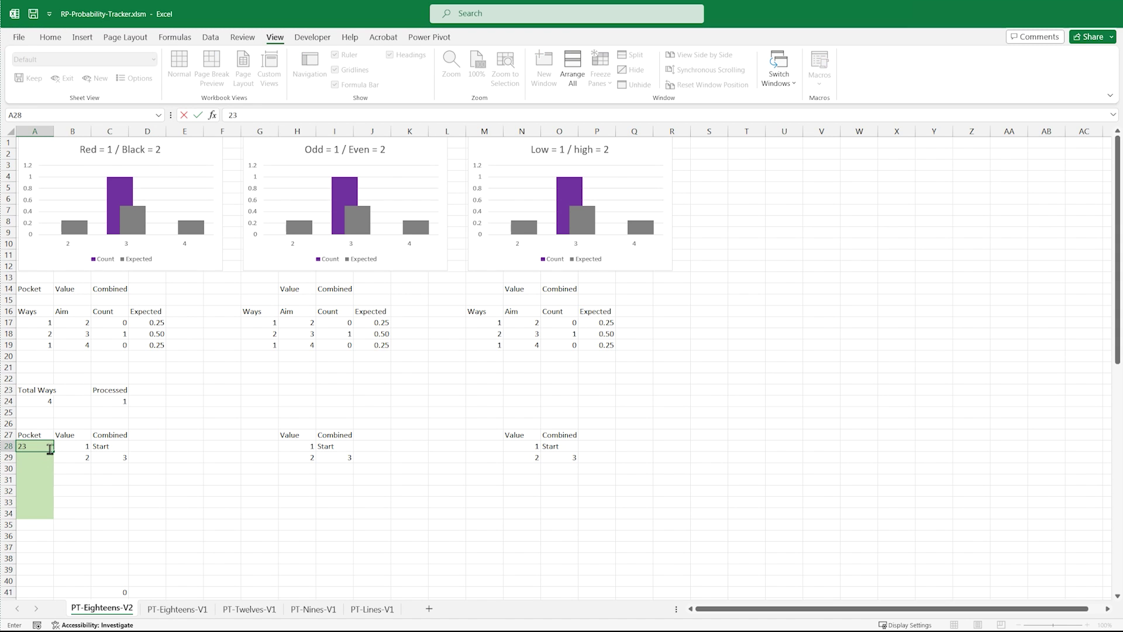
key(Return)
text(35)
key(Return)
text(7)
key(Return)
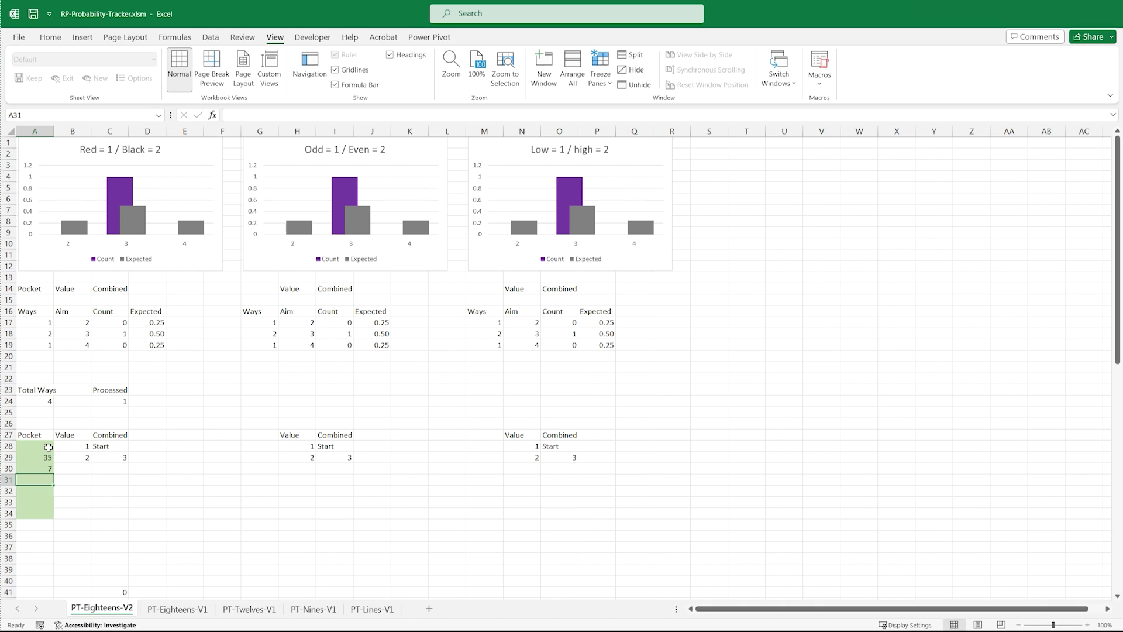
text(24)
key(Return)
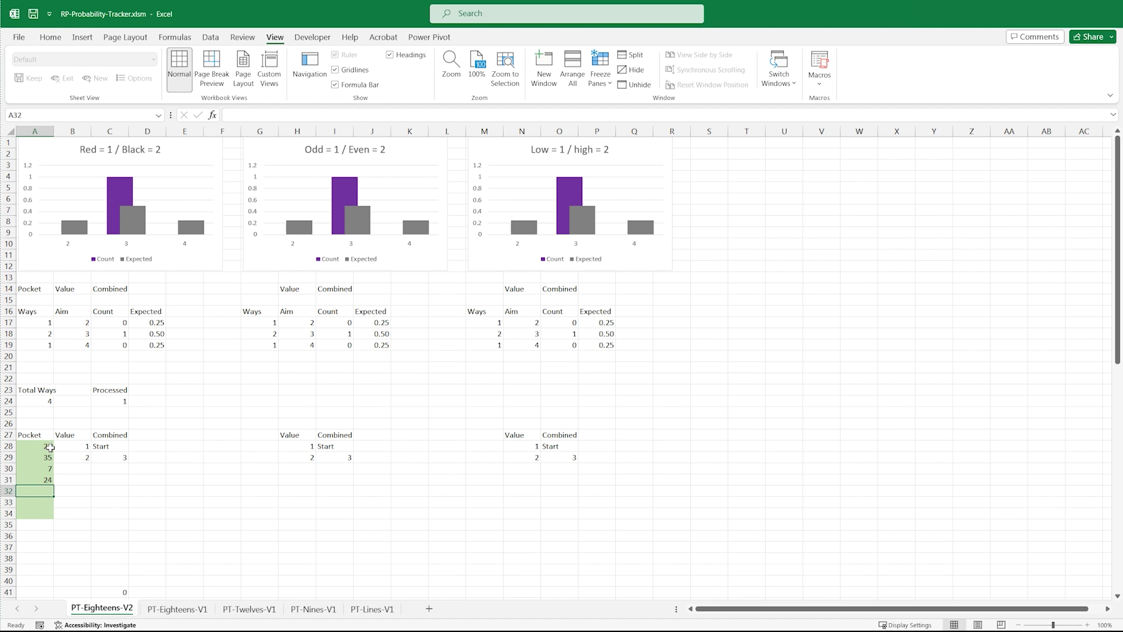
Step: Enter =GetRedBlack(A28) in B28 and fill the B and C columns to row 34
click(61, 445)
text(=GetRedBl)
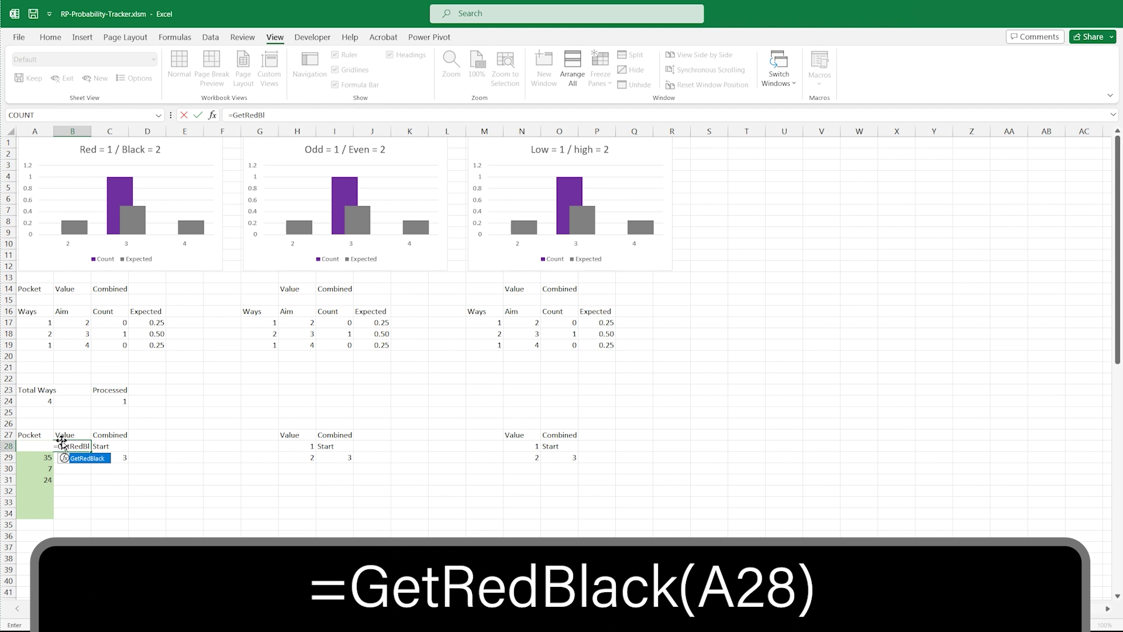
text(ack(A28))
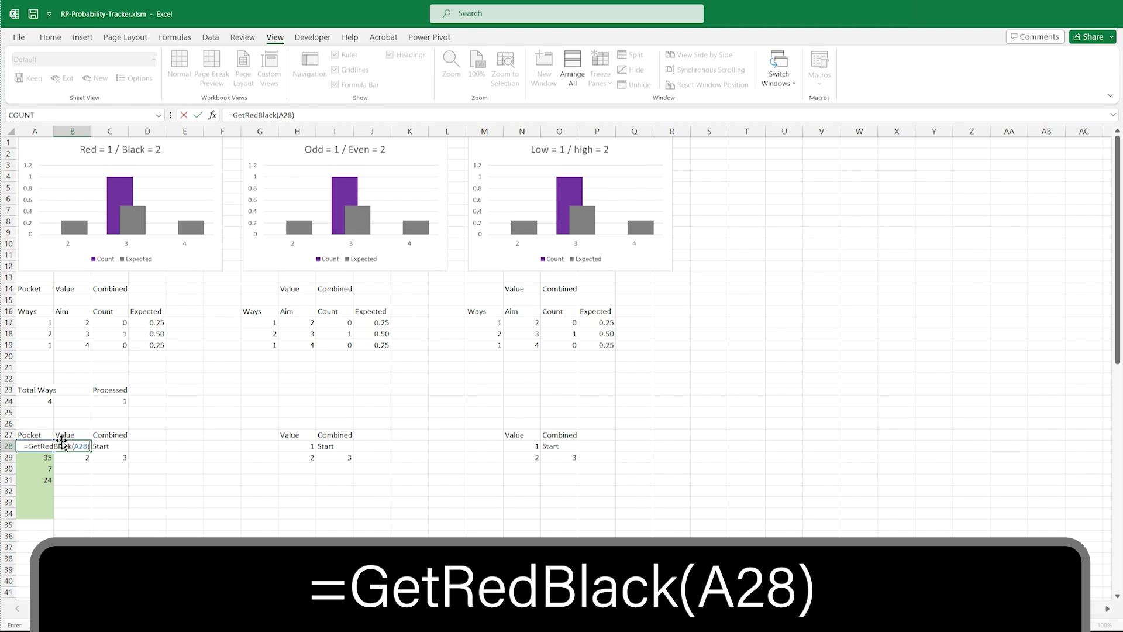
key(ctrl+Return)
drag(92, 452, 92, 514)
click(115, 456)
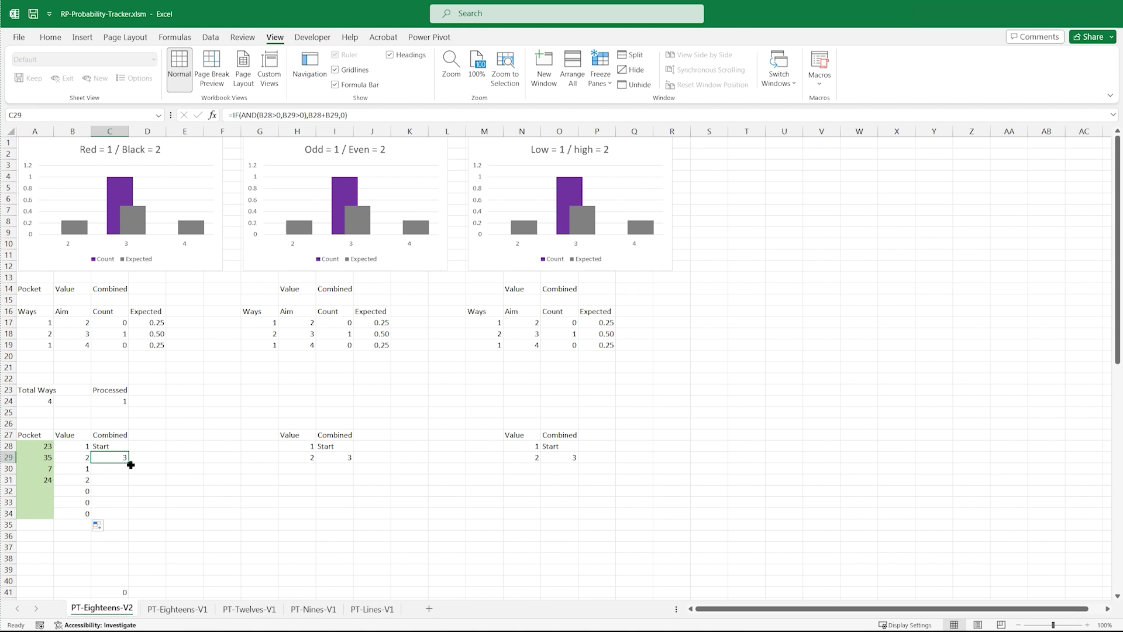
drag(128, 462, 131, 516)
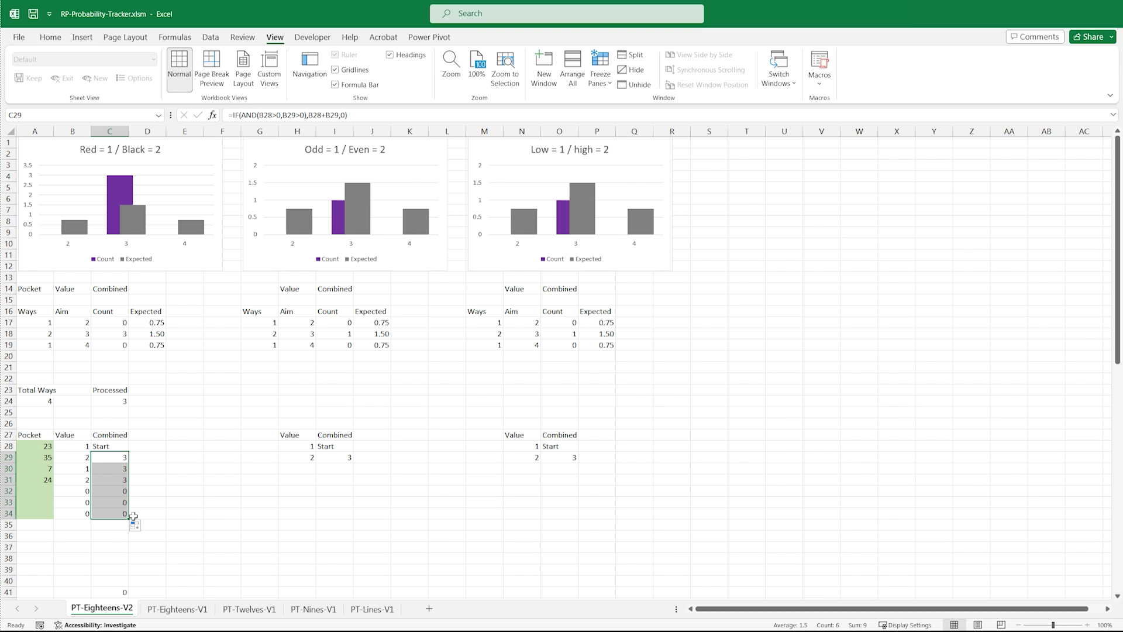
Step: Enter =GetOddEven(A28) in H28 and fill the H and I columns to row 34
click(289, 449)
text(=GetOdd)
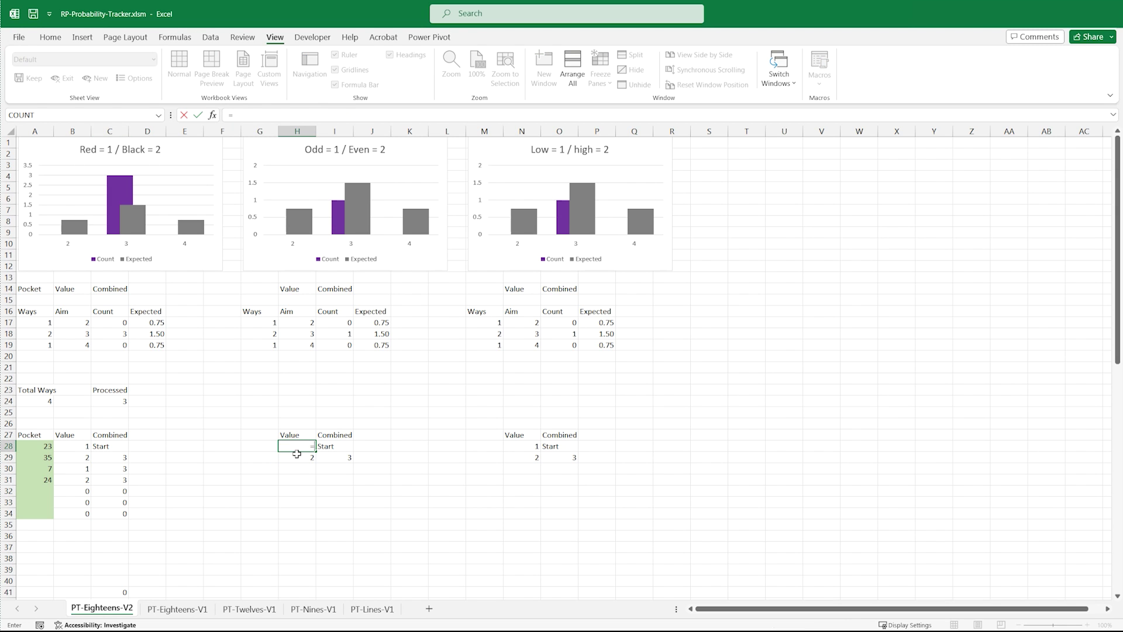
double_click(297, 458)
text(A28))
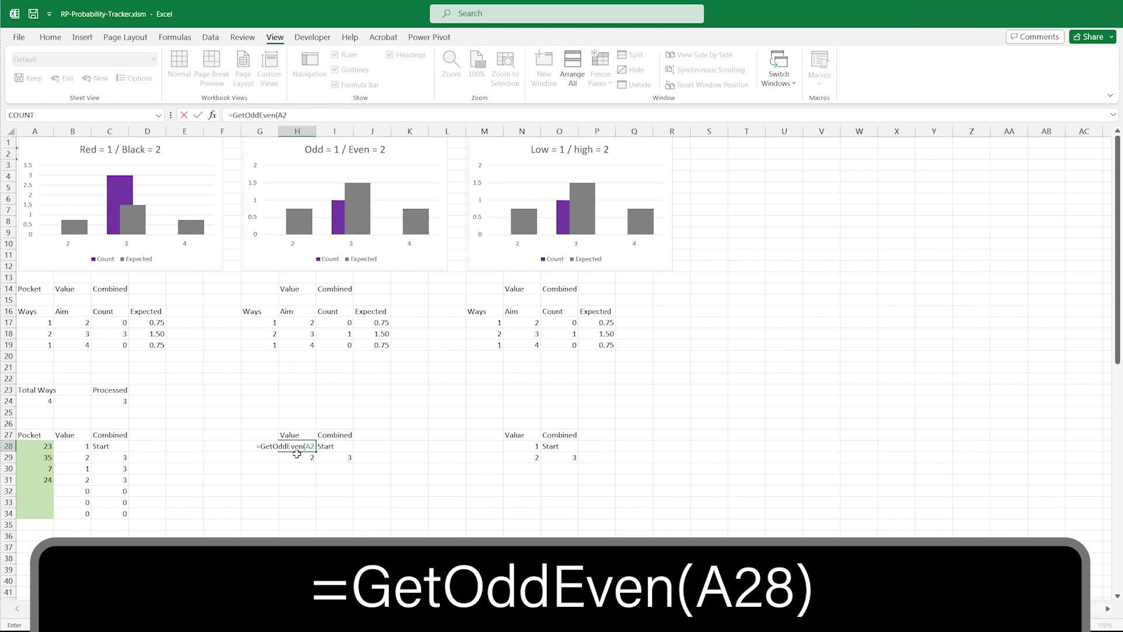
key(ctrl+Return)
drag(316, 451, 314, 517)
click(350, 457)
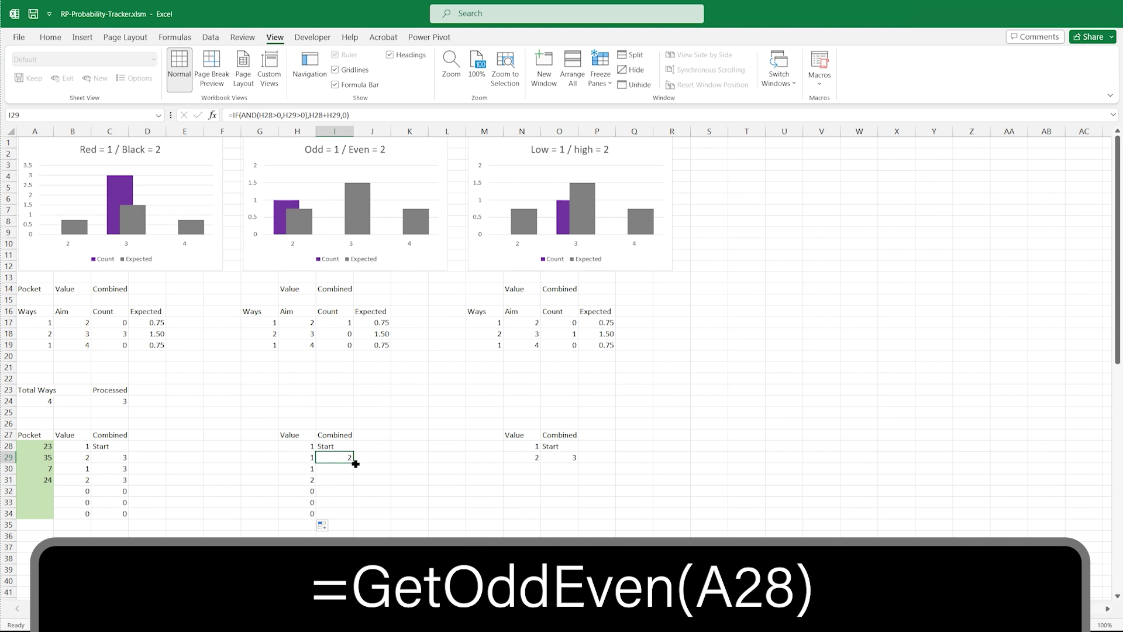
drag(354, 462, 358, 519)
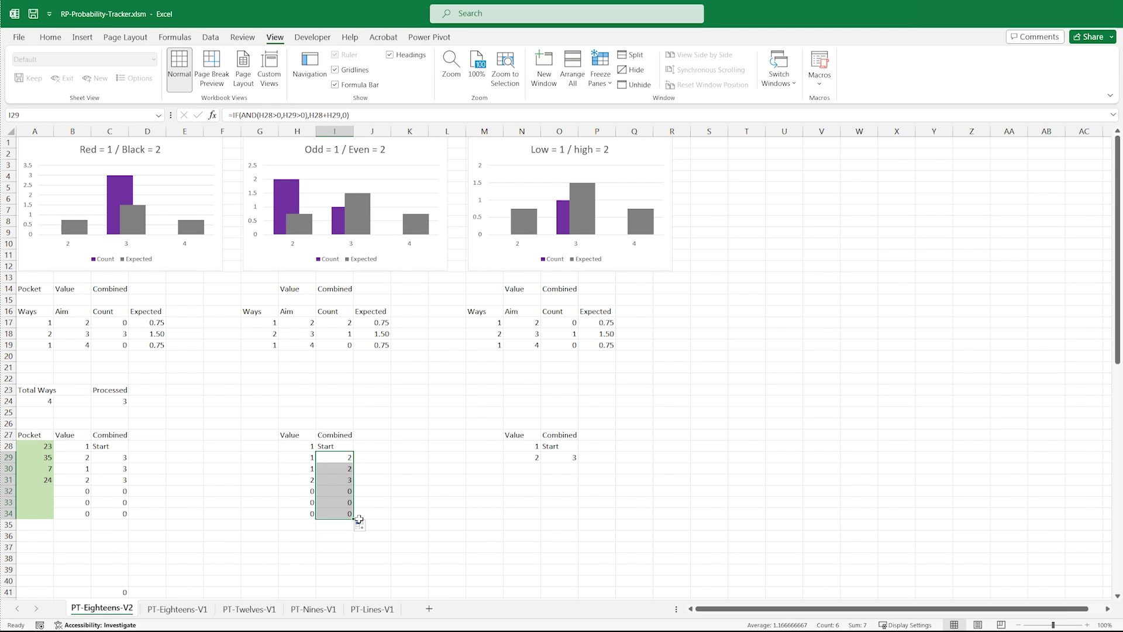
Step: Enter =GetLowHigh(A28) in N28 and fill the N and O columns to row 34
click(519, 449)
text(=)
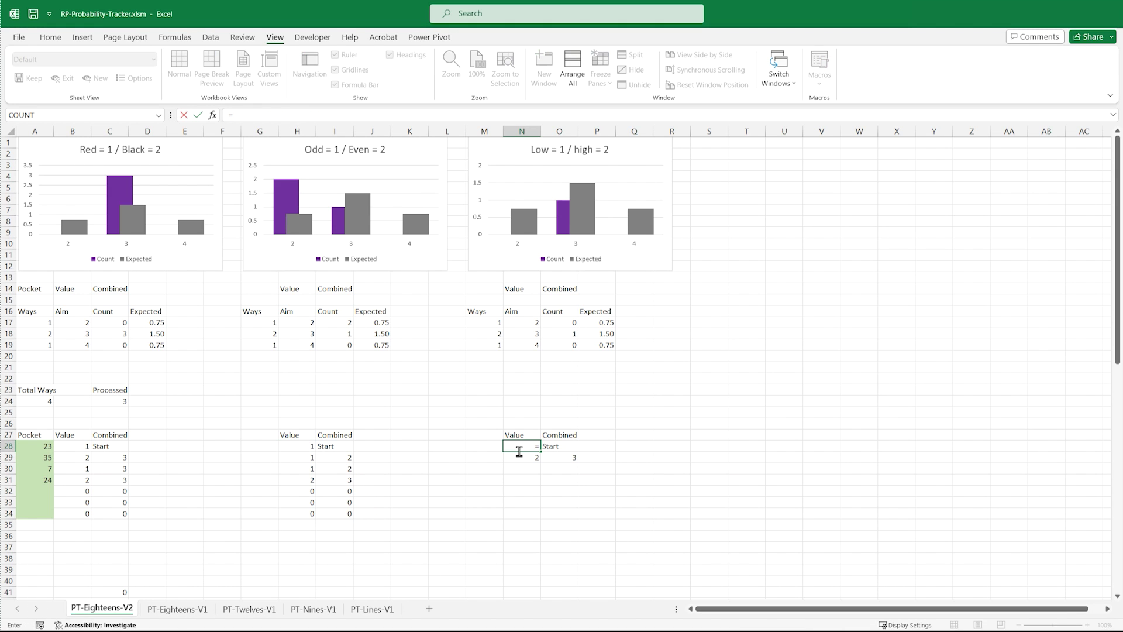
text(GetLowH)
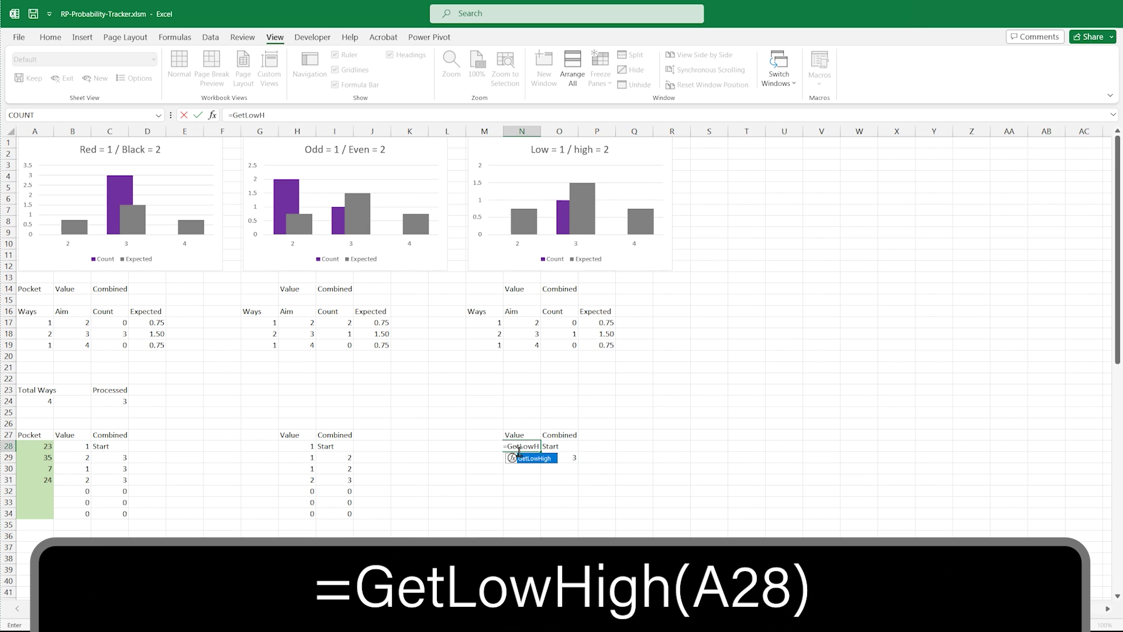
text(igh(A28))
key(Return)
click(522, 446)
drag(541, 451, 538, 515)
click(563, 459)
drag(578, 462, 581, 515)
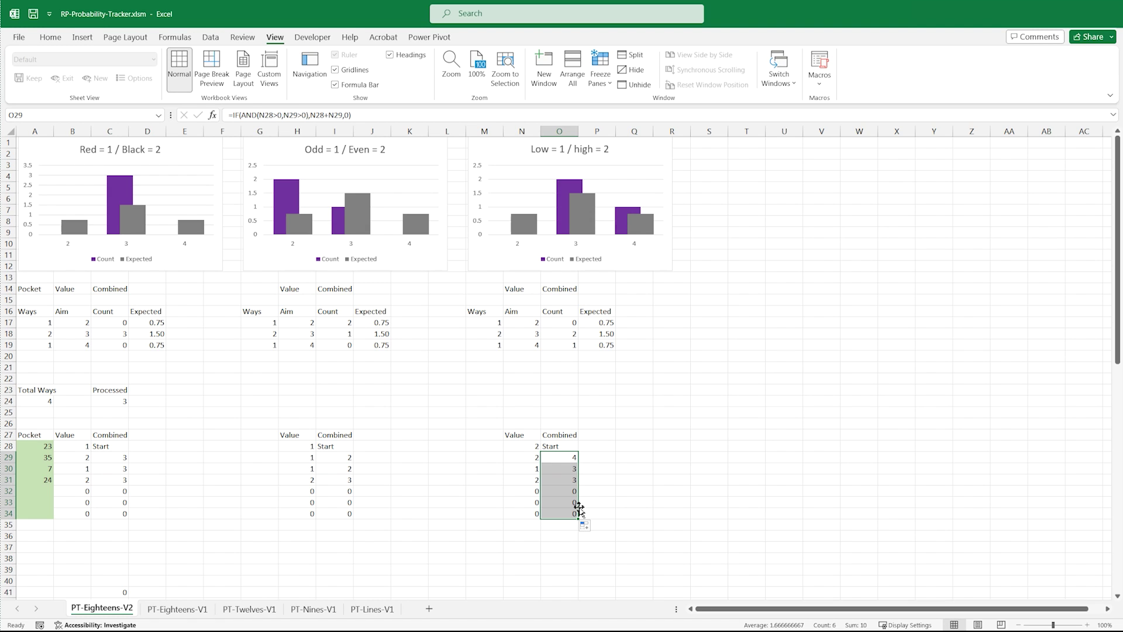
Step: Extend row 34's formulas across all three tables downward, then return to top and select A15
drag(35, 514, 587, 529)
key(ctrl+Home)
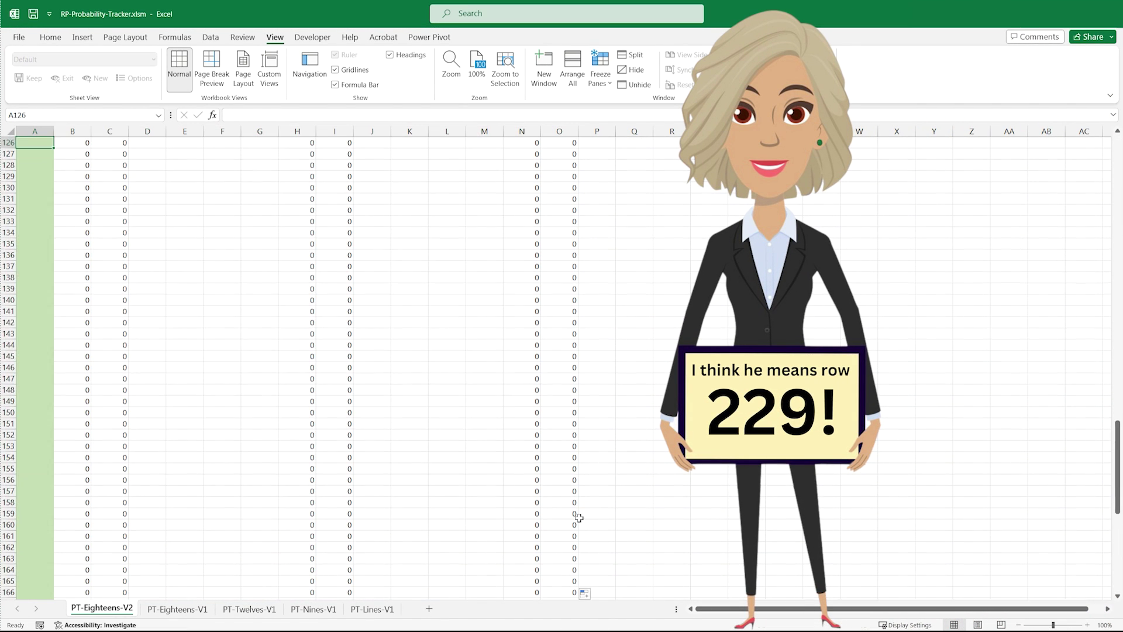
scroll(580, 517, up, 1)
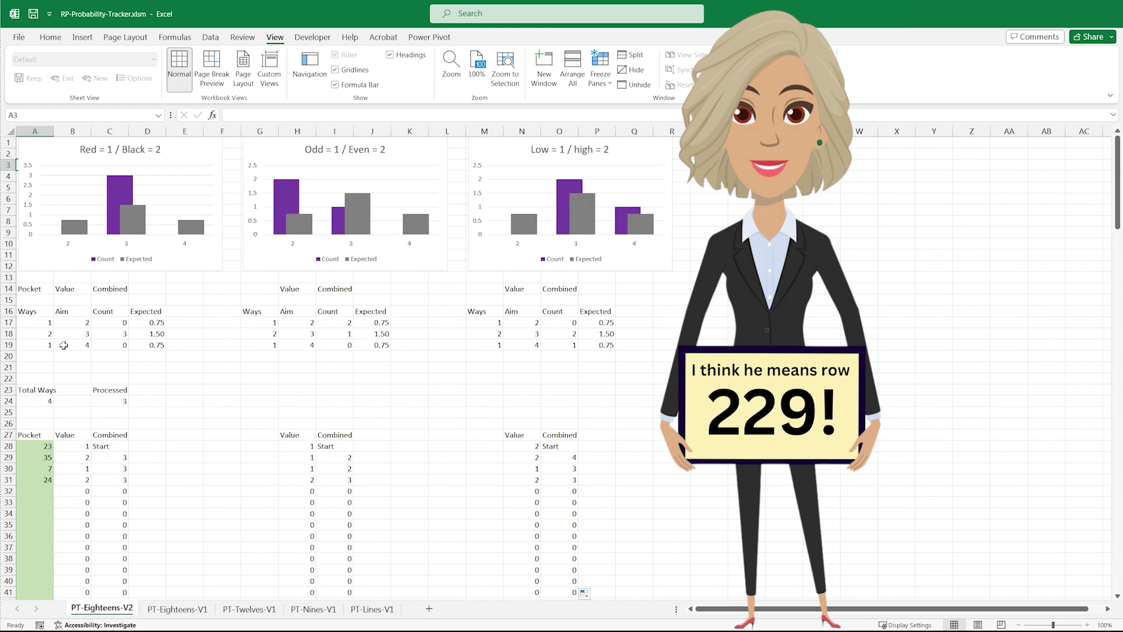
click(36, 301)
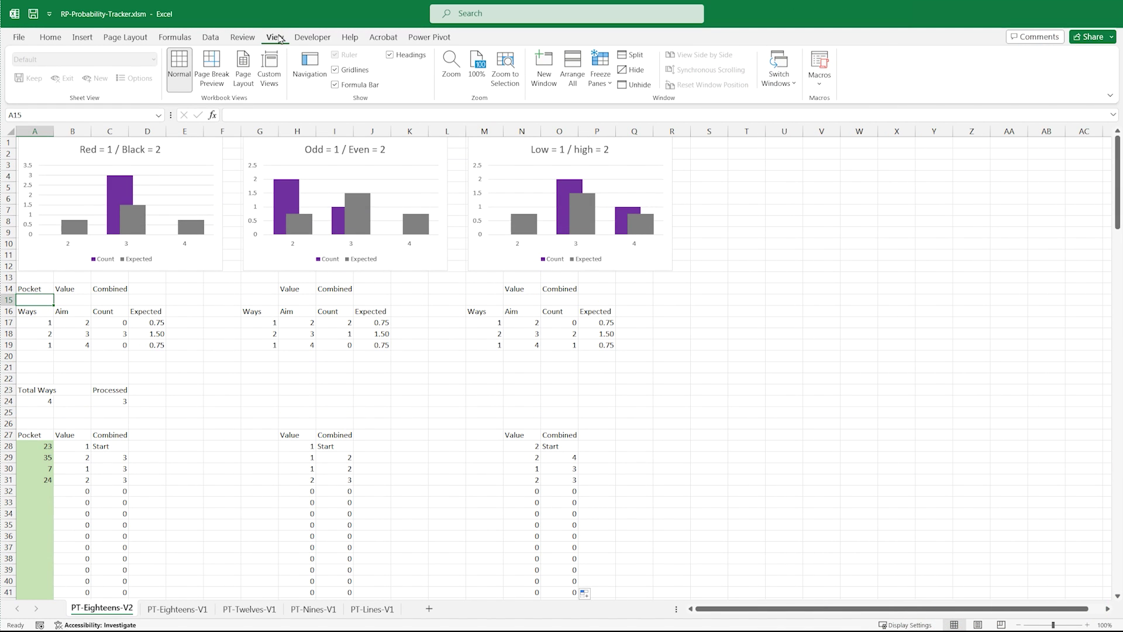
Step: Freeze the panes above row 15 on PT-Eighteens-V2 so rows 1–14 stay fixed
click(603, 83)
click(636, 108)
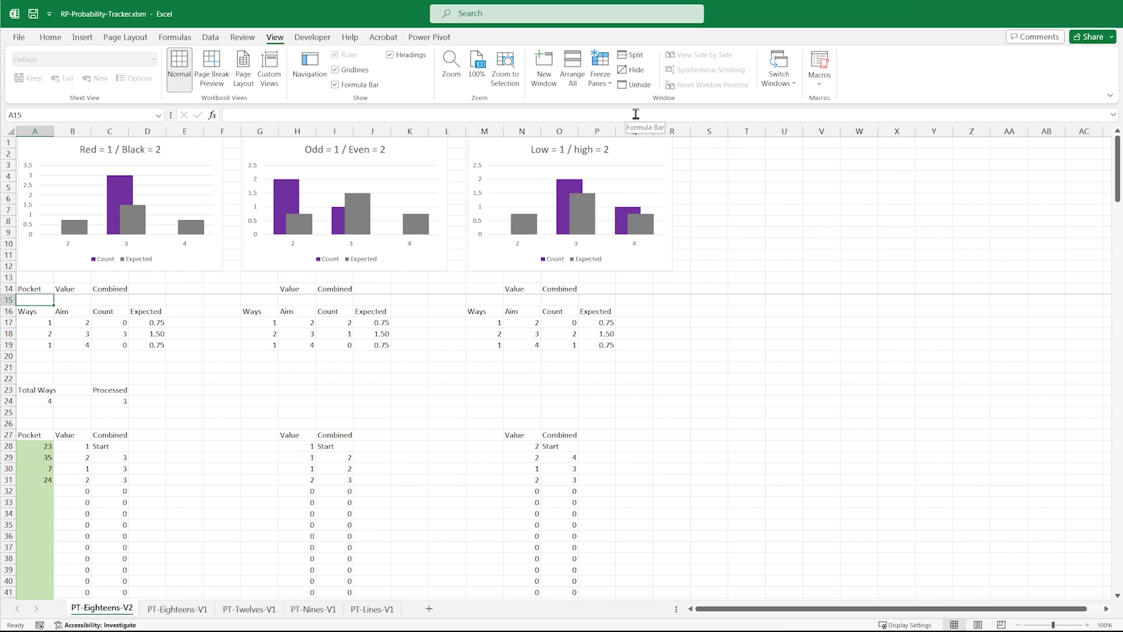
Step: Unlock the Pocket cells A28:A200 in Format Cells Protection
drag(35, 446, 32, 496)
right_click(42, 380)
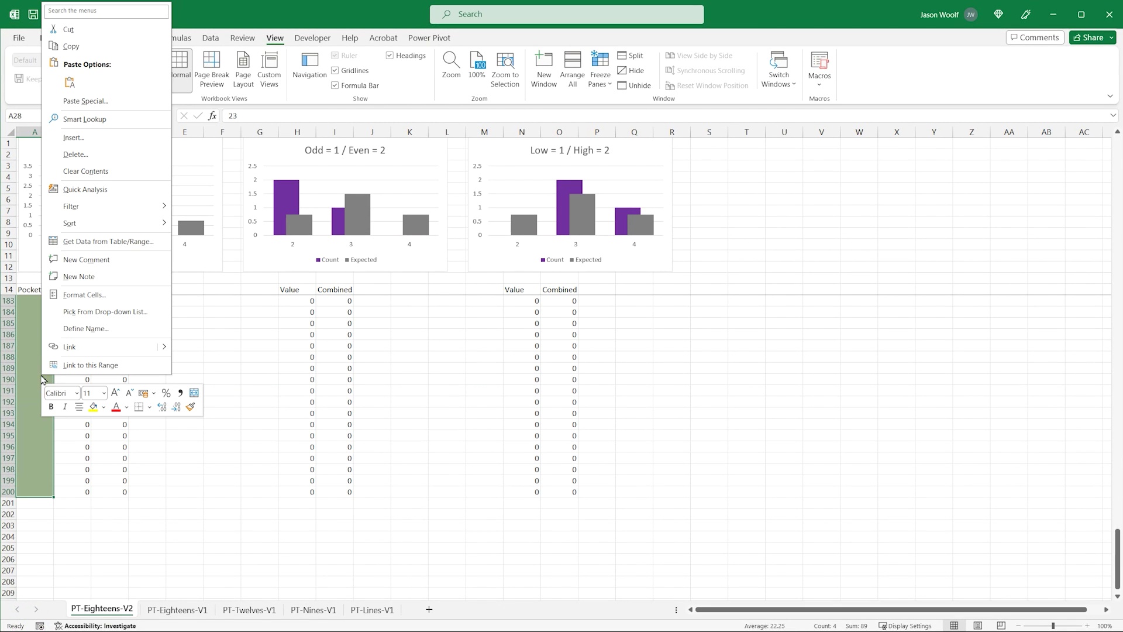
click(78, 297)
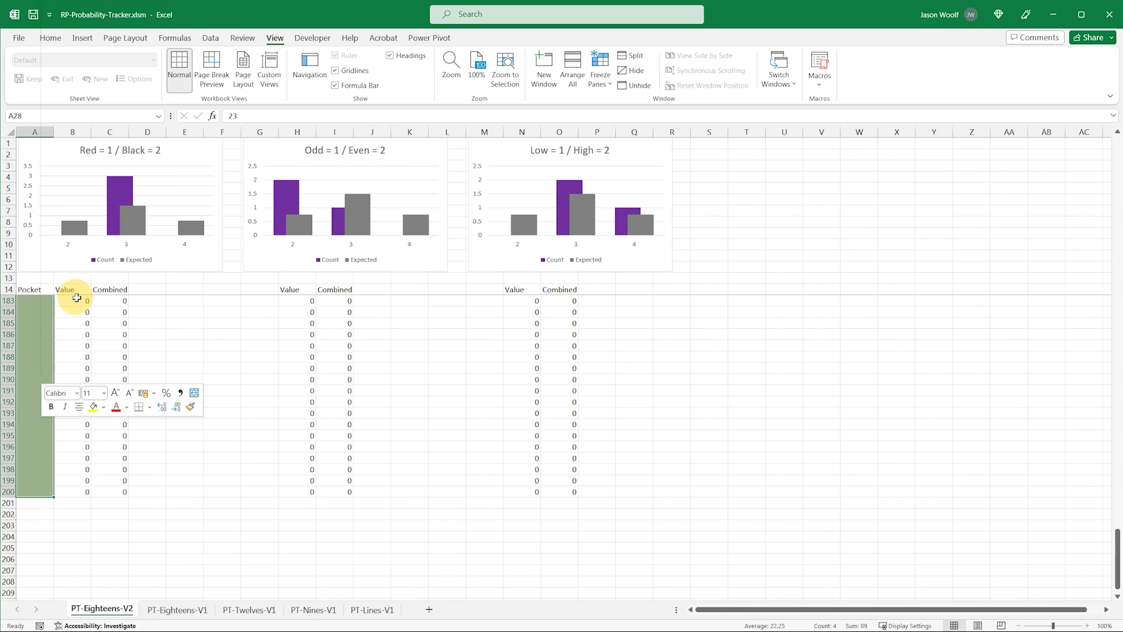
click(218, 218)
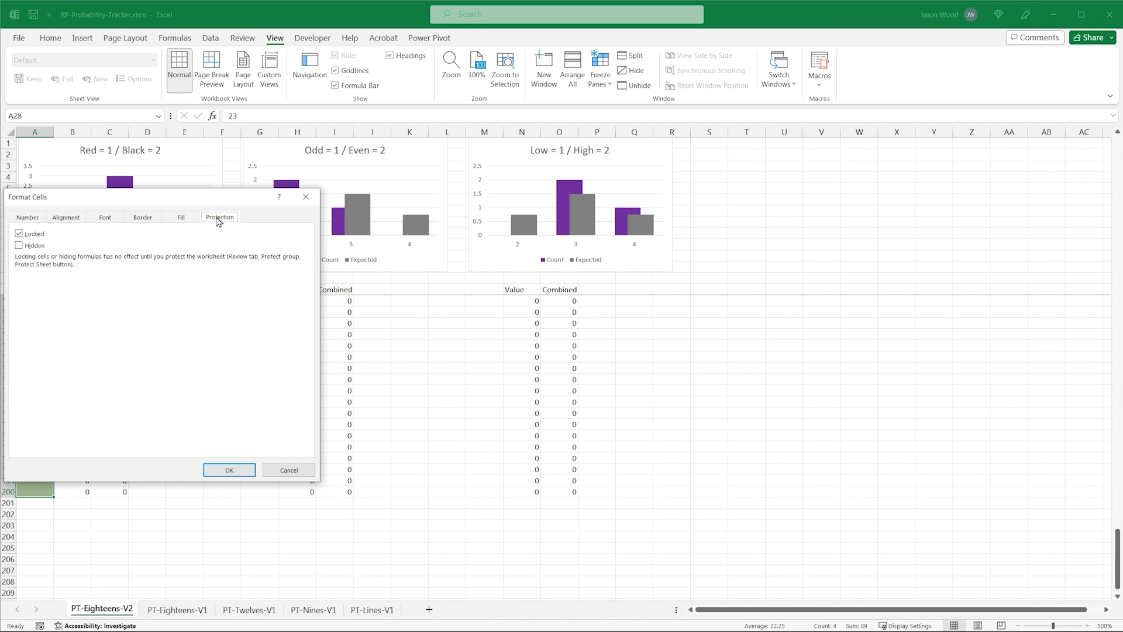
click(19, 234)
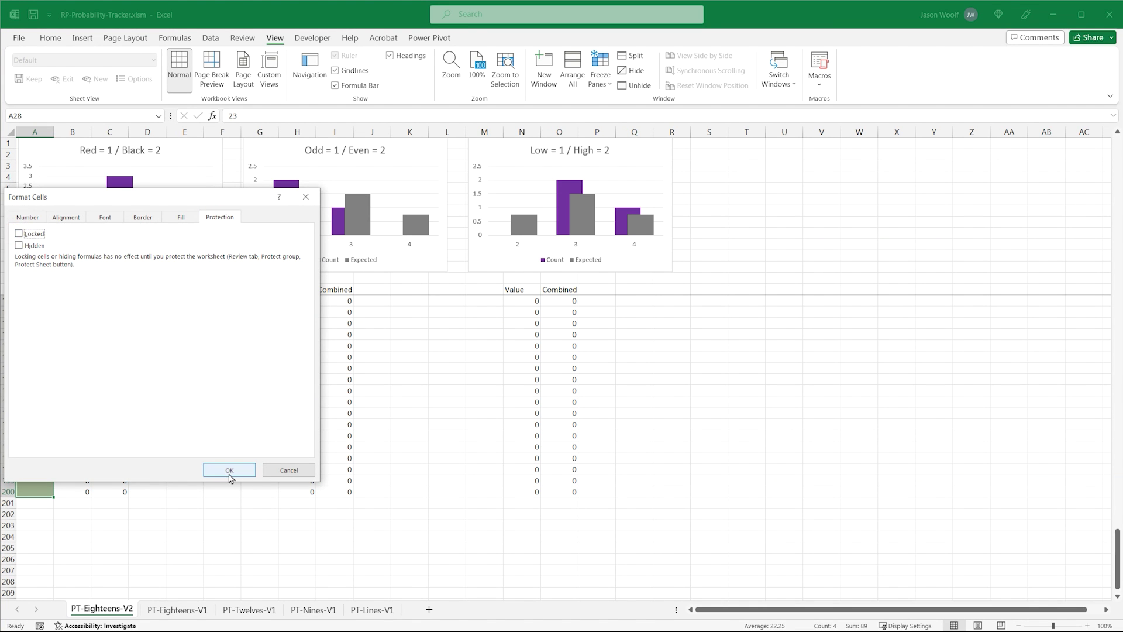
click(229, 471)
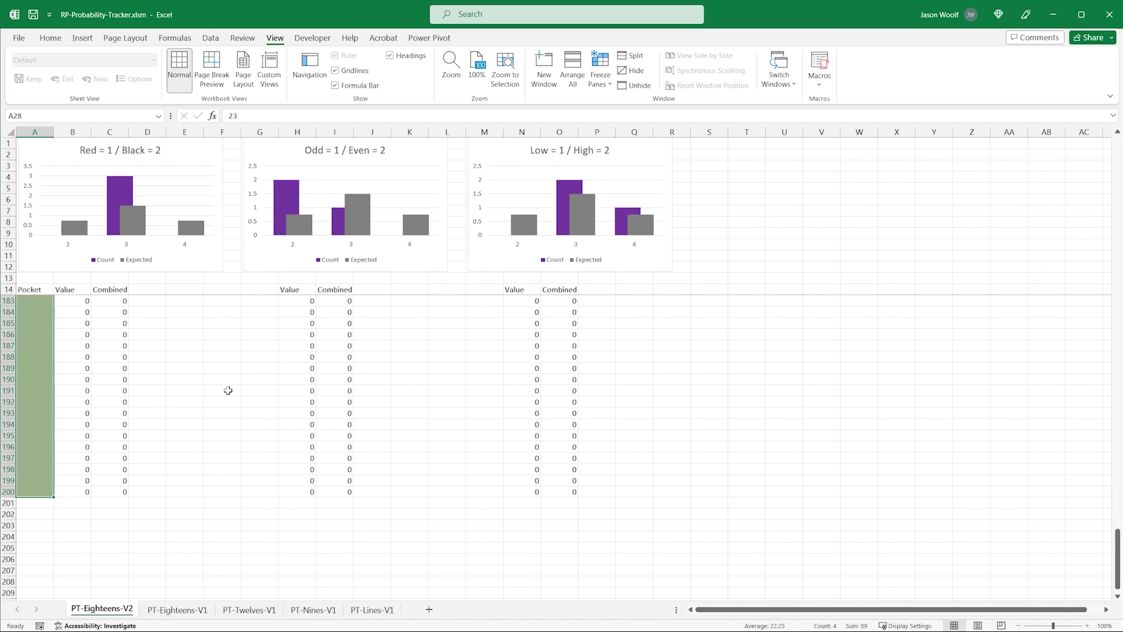
Step: Protect the PT-Eighteens-V2 sheet so only the unlocked Pocket cells are editable
click(242, 38)
click(505, 78)
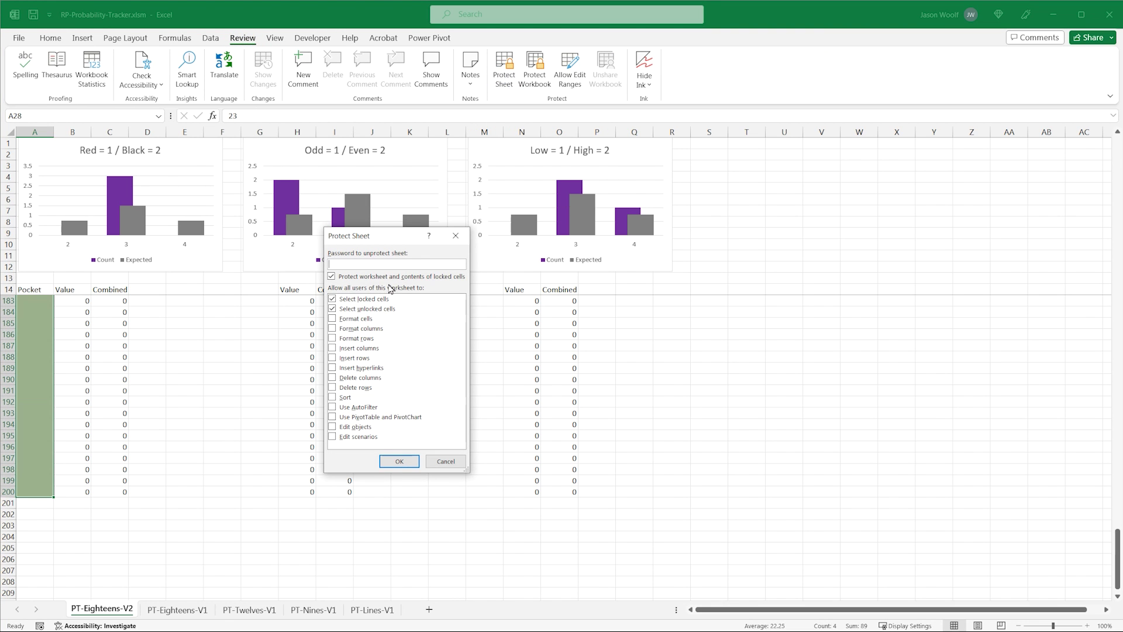
click(331, 301)
click(391, 462)
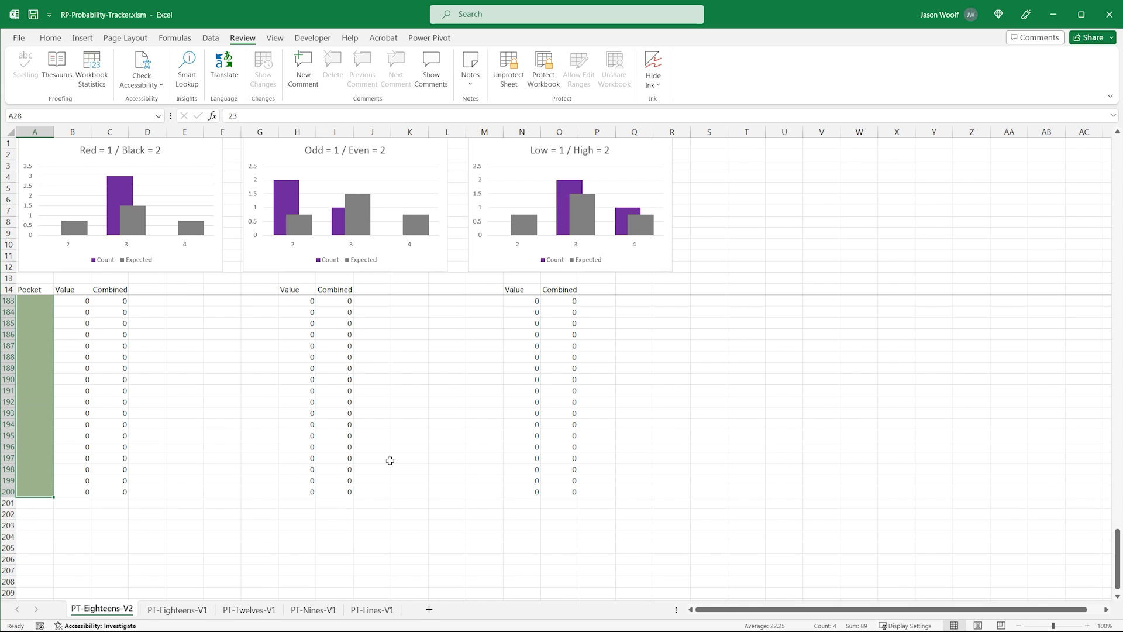
Step: Scroll back up the PT-Eighteens-V2 sheet toward the charts
scroll(33, 336, up, 20)
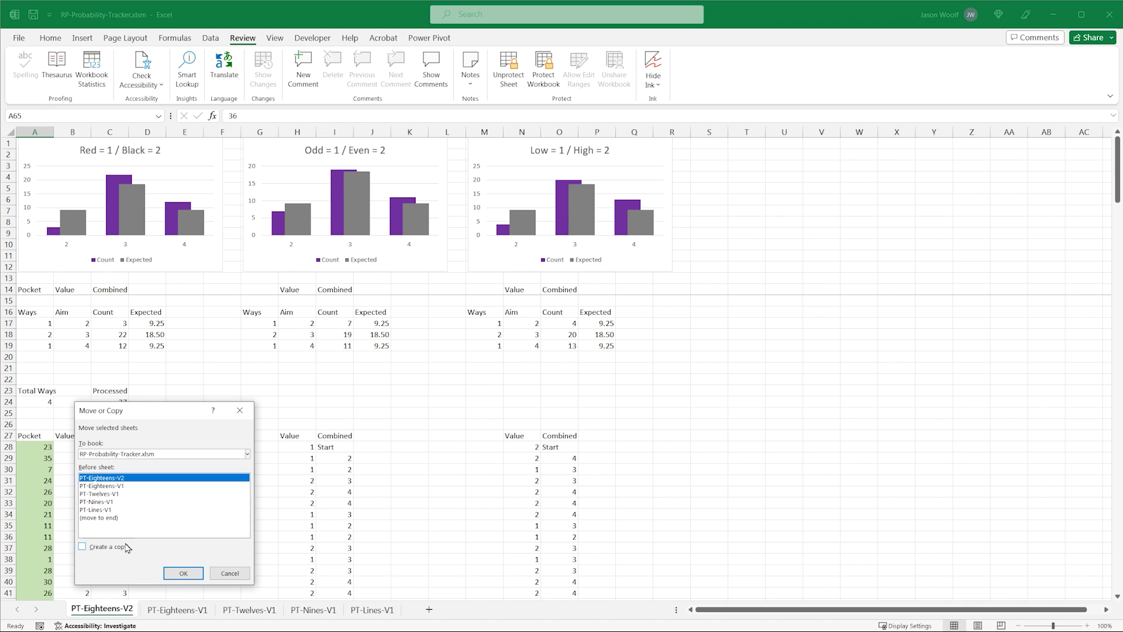
Step: Create a copy of the sheet and rename it PT-Twelves-V2
click(123, 548)
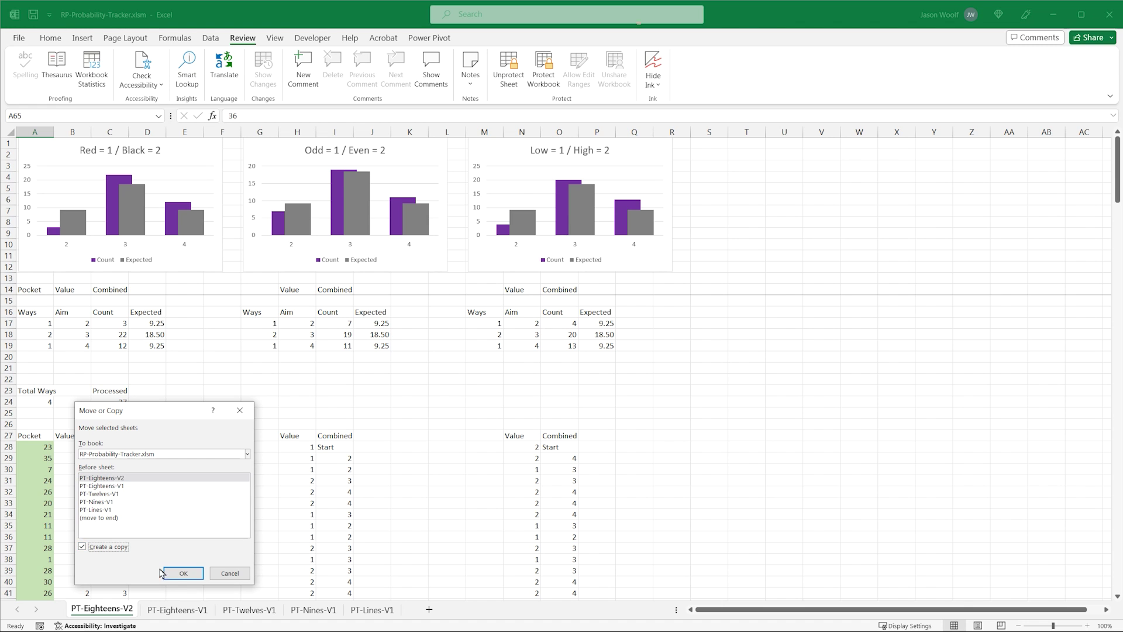
click(183, 573)
double_click(94, 609)
text(PT-Twelves-V2)
key(Return)
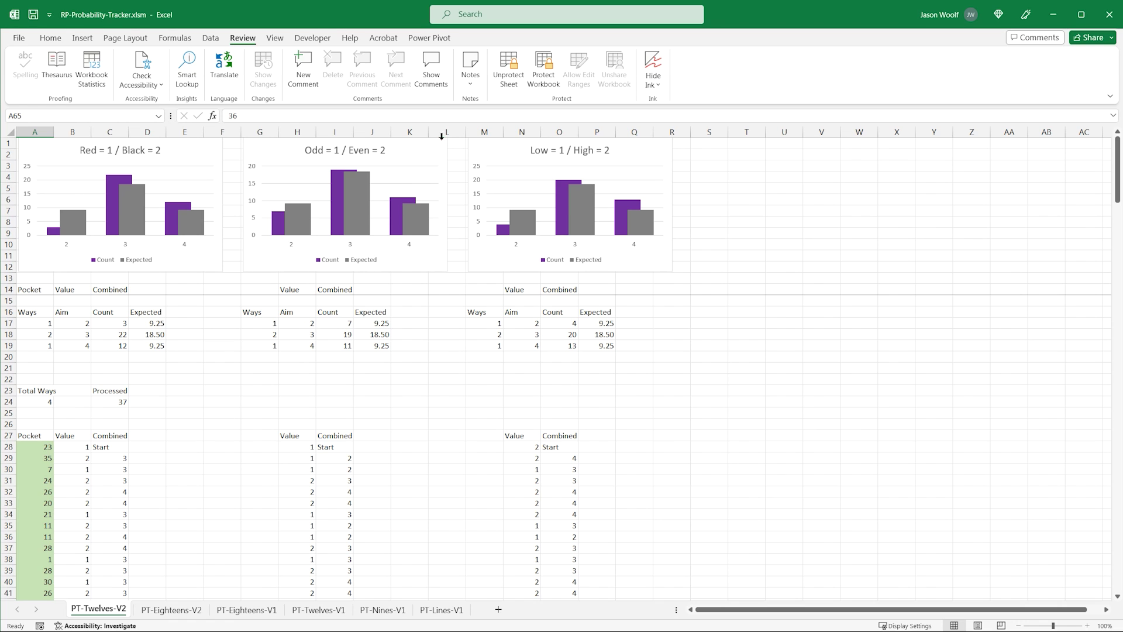
Step: Unprotect the copy and delete columns M–R holding the Low/High chart and tables
click(508, 67)
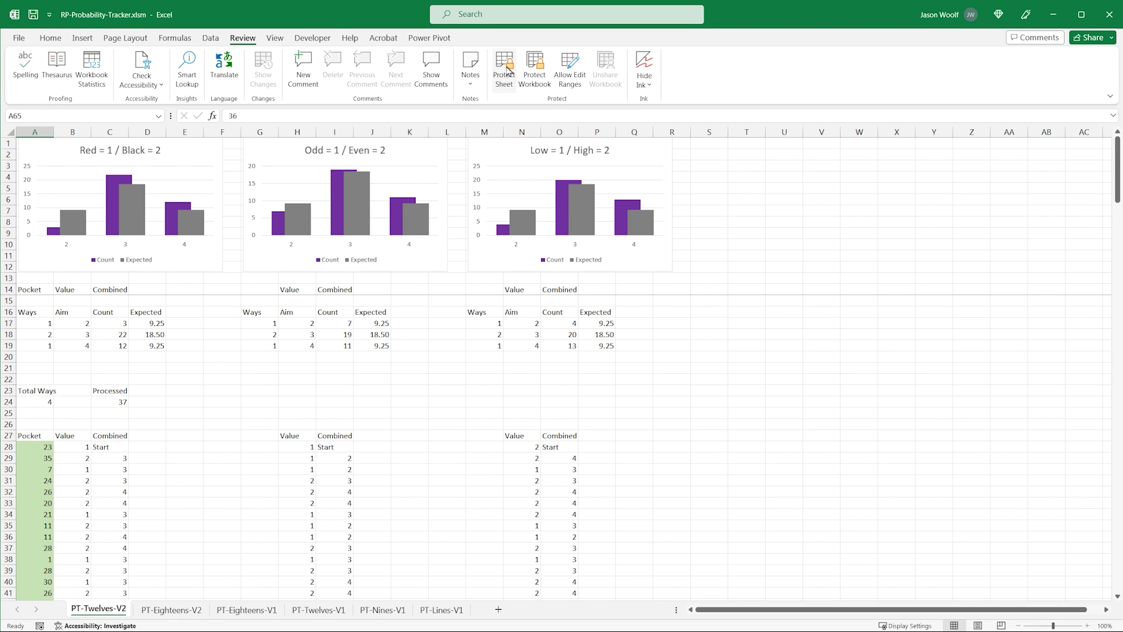
click(484, 131)
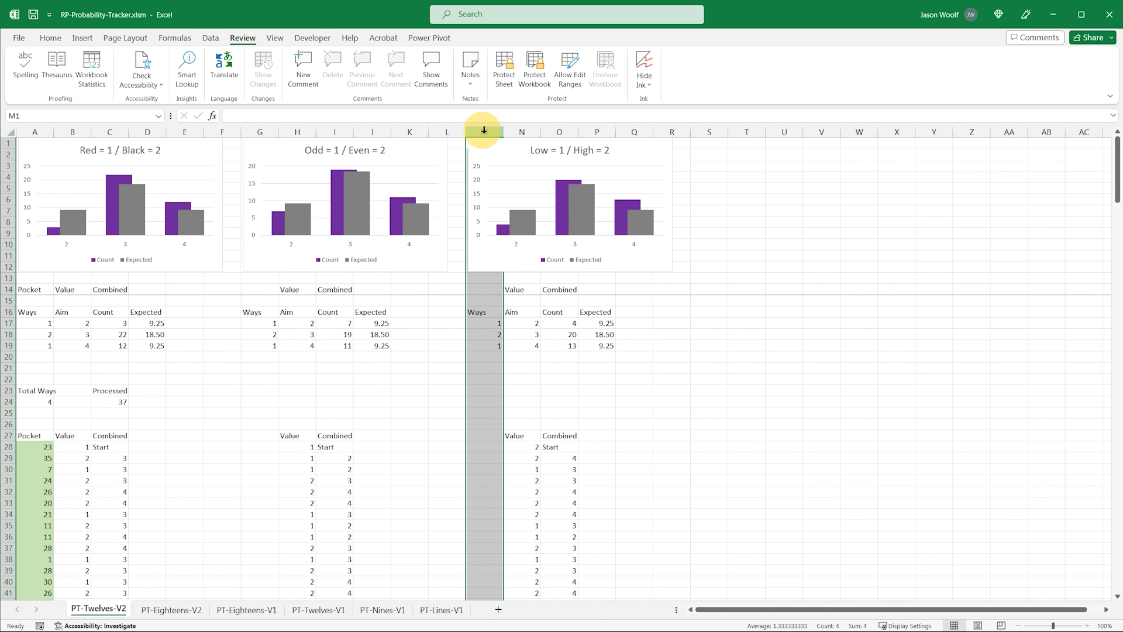
shift+click(676, 130)
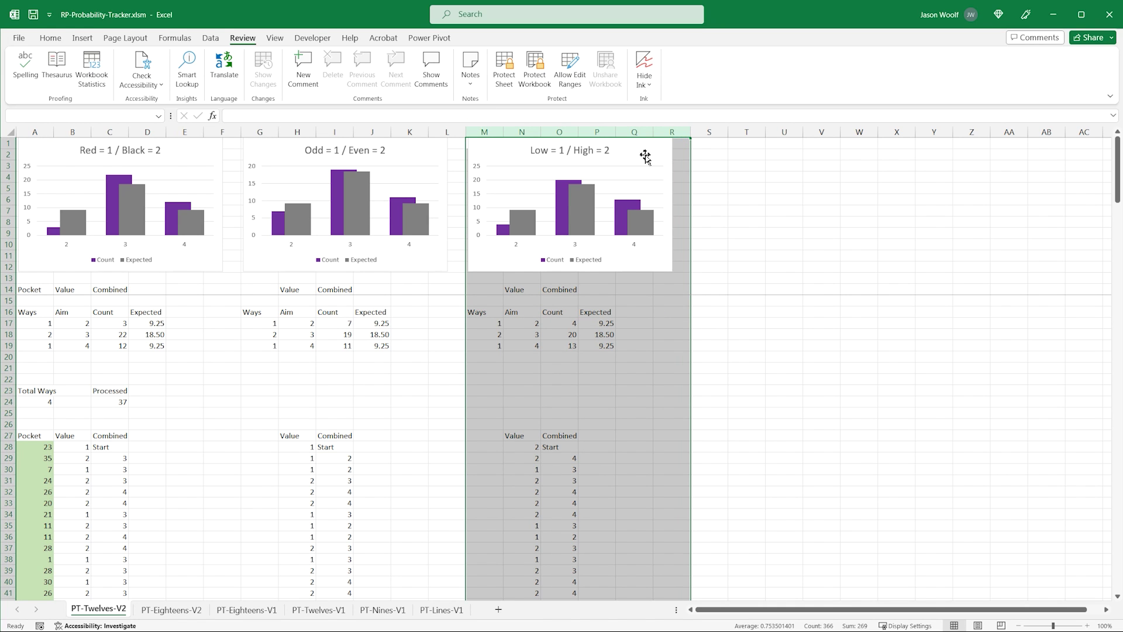
right_click(646, 409)
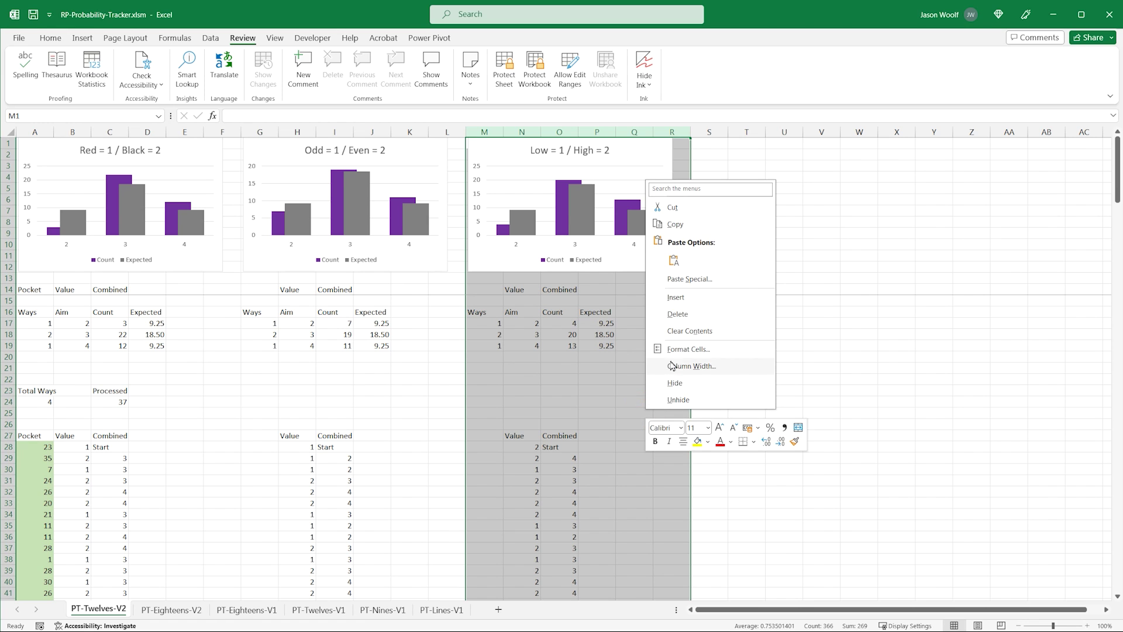
click(679, 314)
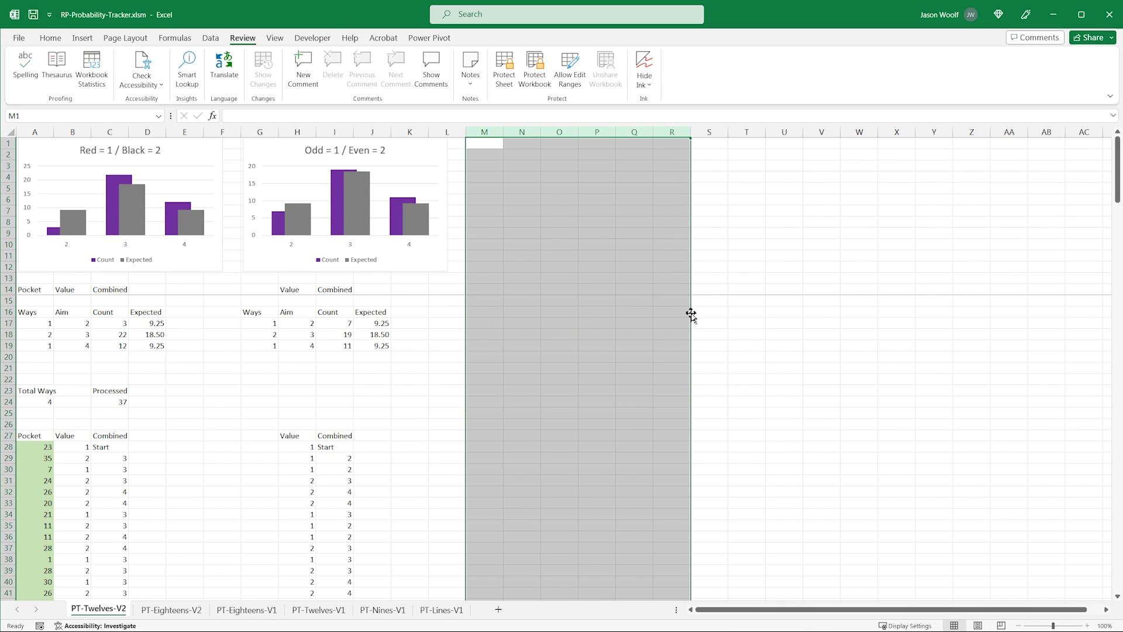
click(82, 446)
Step: Change B28 to =GetDozen(A28) and fill it down column B
double_click(263, 116)
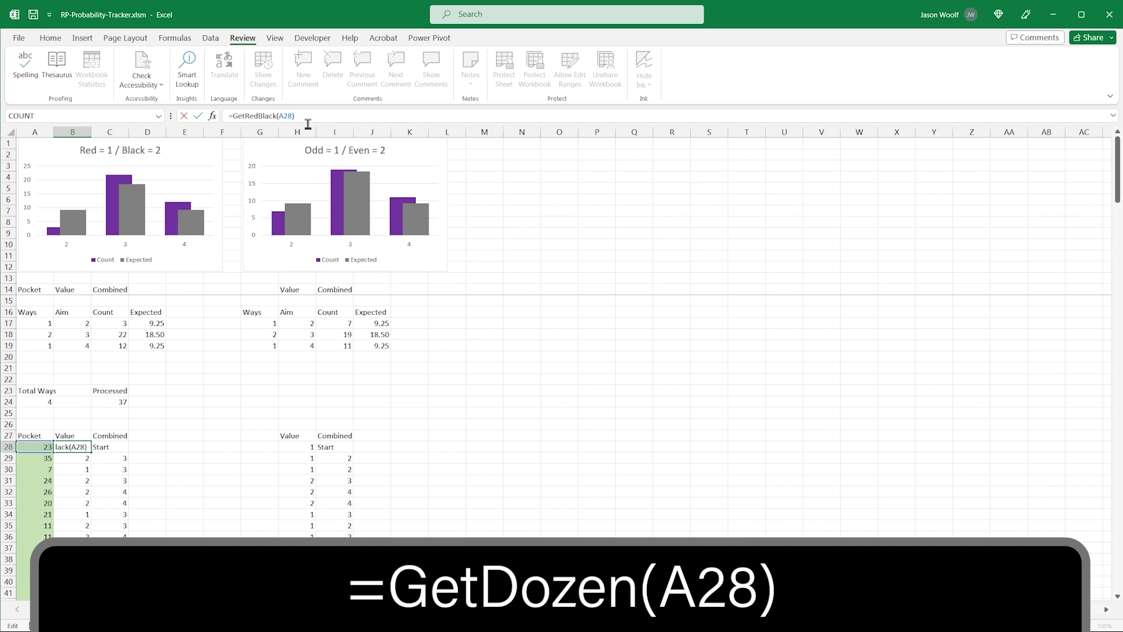
text(GetDoze)
text(n)
key(ctrl+Return)
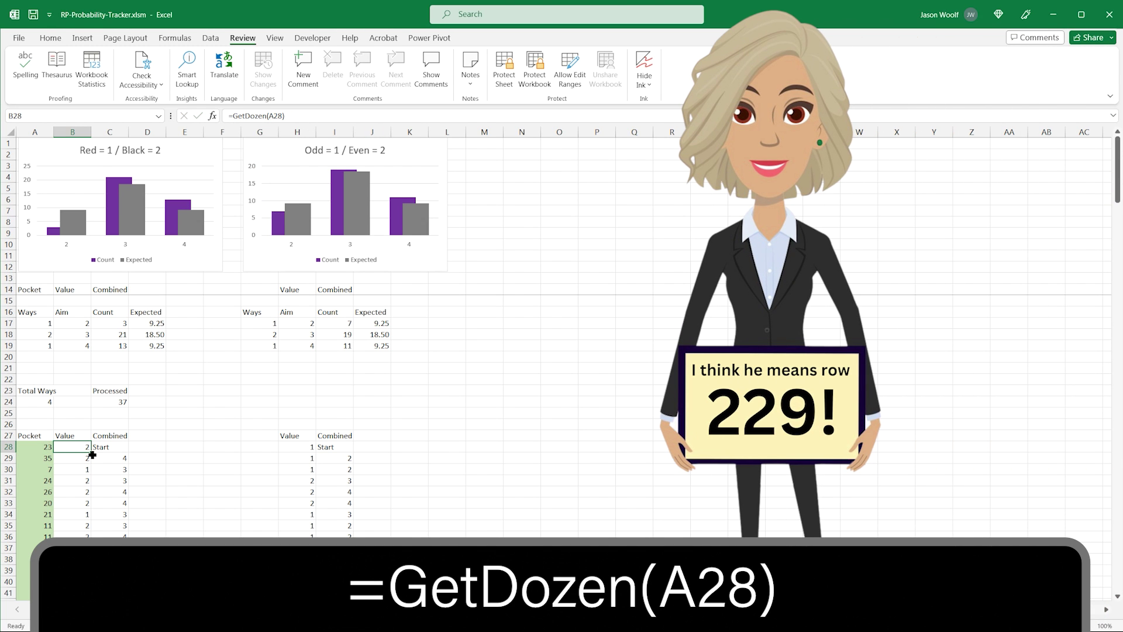
drag(90, 451, 90, 537)
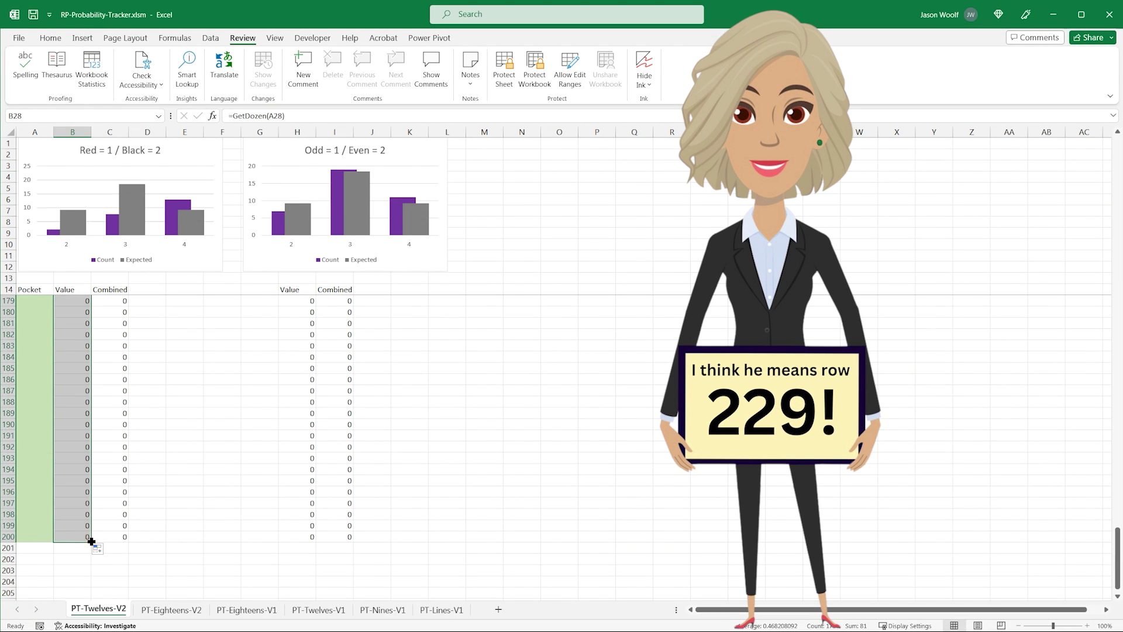
scroll(110, 405, up, 20)
Step: Change H28 to =GetColumn(A28) and fill it down column H
click(297, 447)
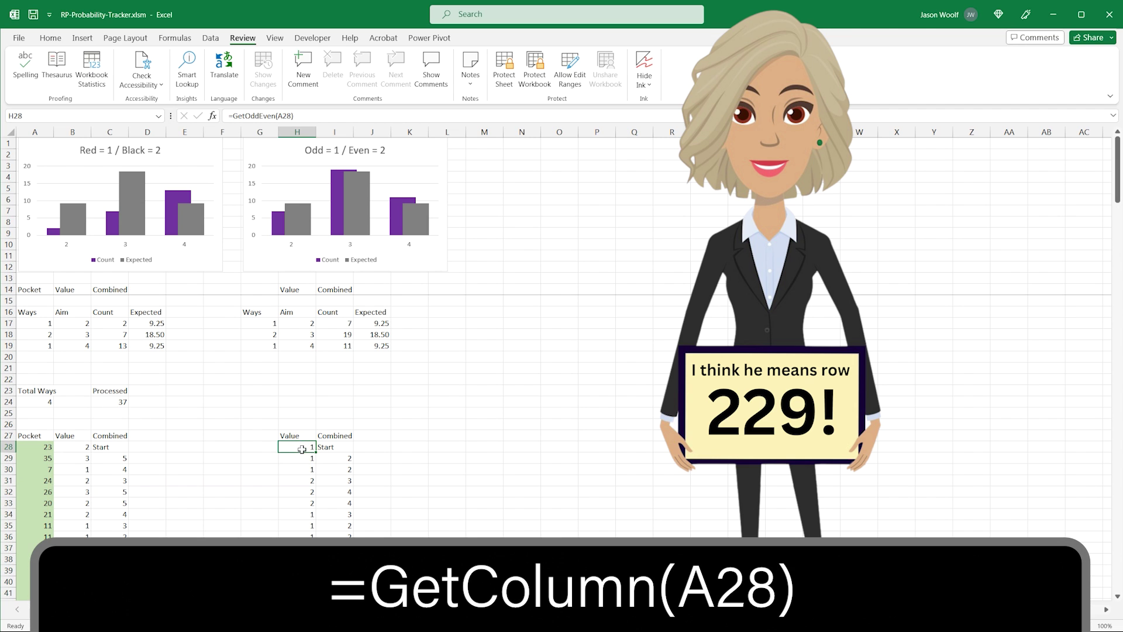
double_click(262, 116)
text(GetColumn)
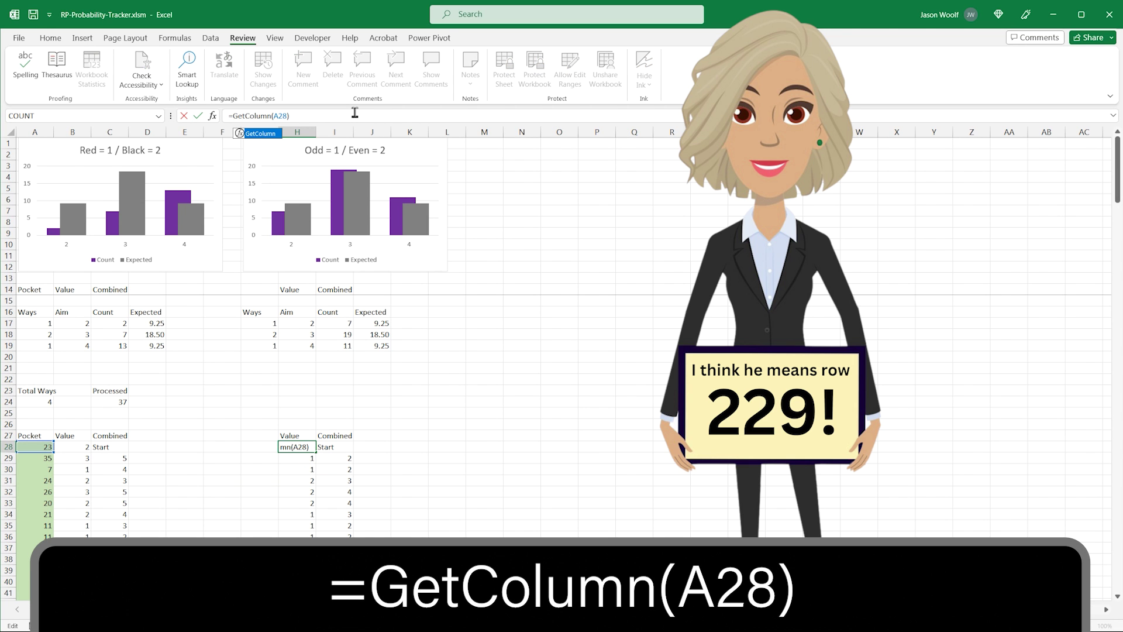
key(ctrl+Return)
drag(315, 452, 329, 533)
scroll(342, 508, up, 20)
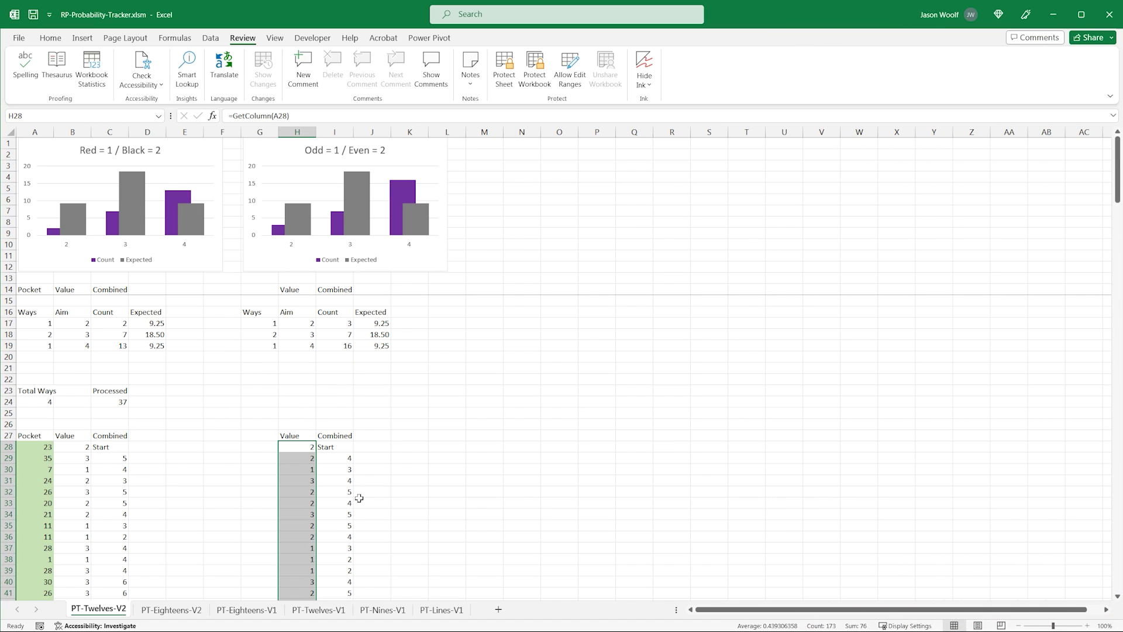
Step: Retitle the left chart Dozens and the right chart Columns
triple_click(146, 153)
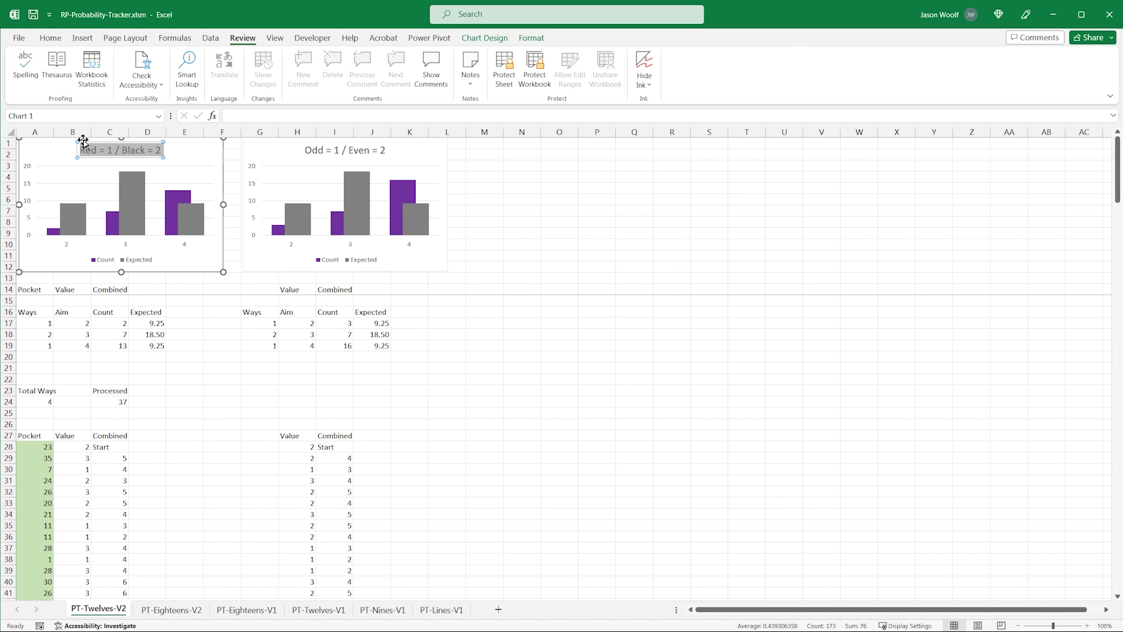
text(Dozens)
click(339, 150)
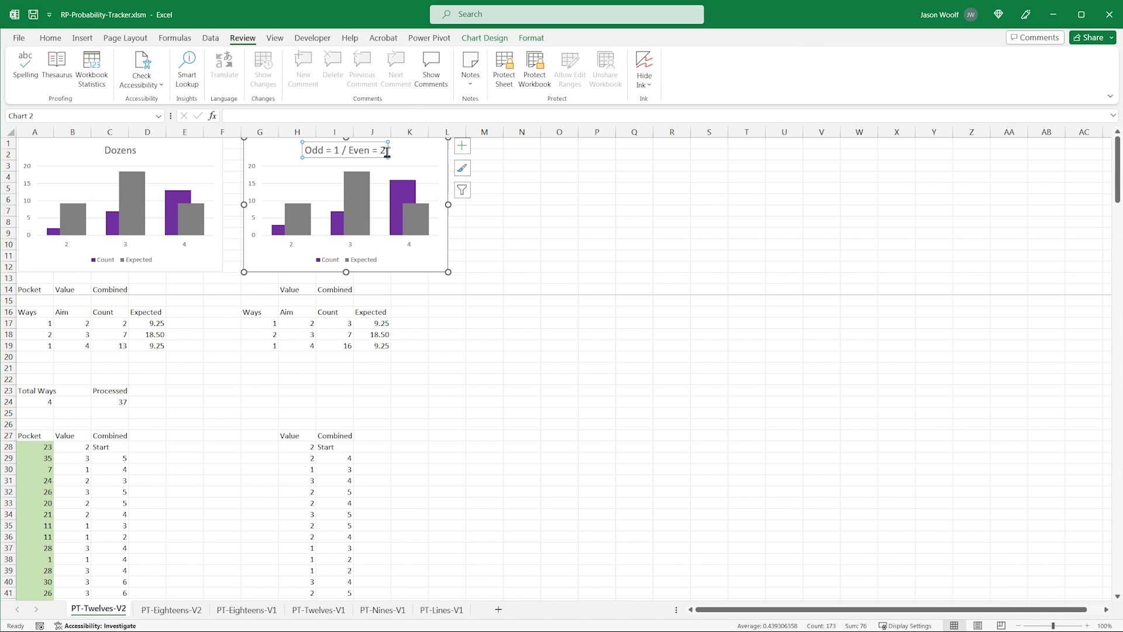
triple_click(339, 151)
text(Columns)
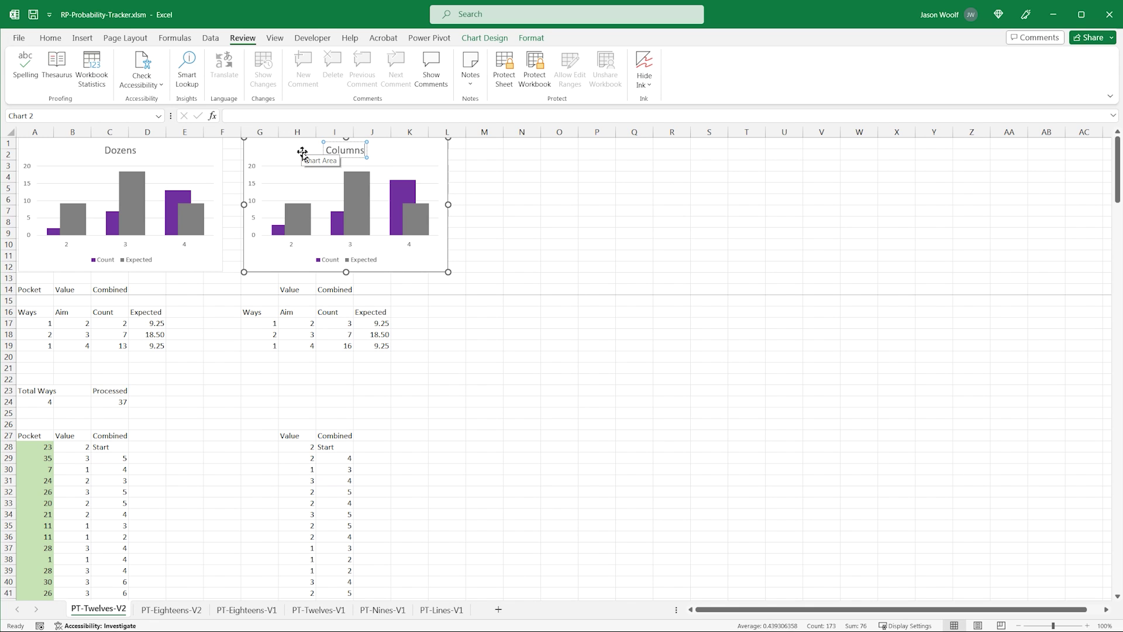
Step: Enter Ways 3, 2, 1 in A19:A21 and fill B19:D19 down to row 21
click(31, 345)
text(3)
key(Return)
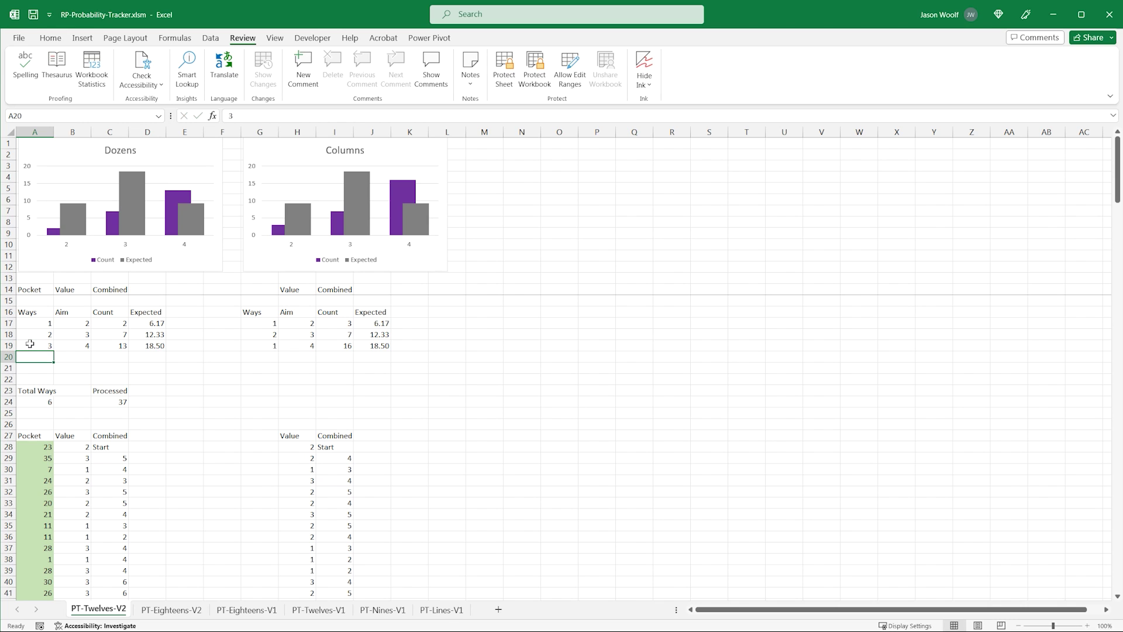
text(2)
key(Return)
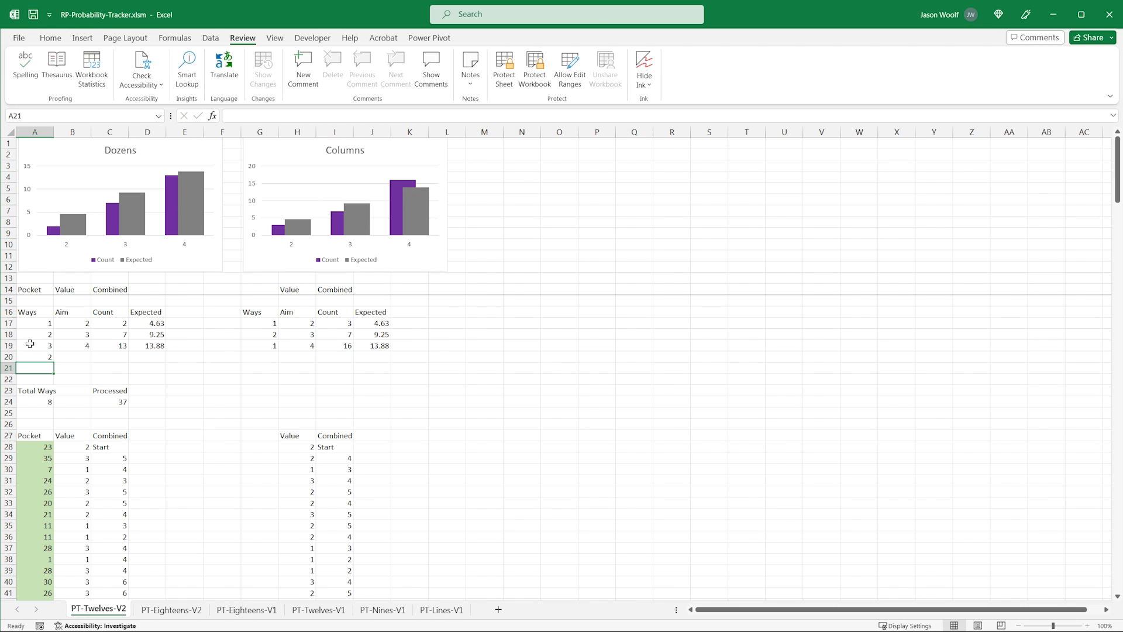
text(1)
key(Return)
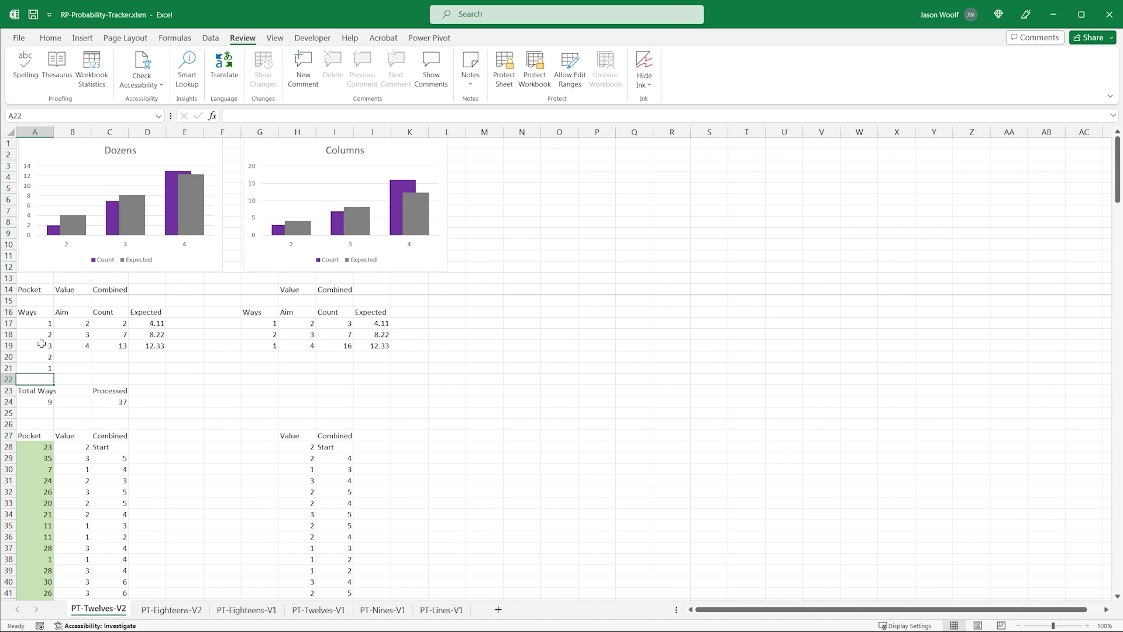
drag(71, 346, 166, 372)
Step: Enter Ways 3, 2, 1 in G19:G21 and fill H19:J19 down to row 21
click(260, 345)
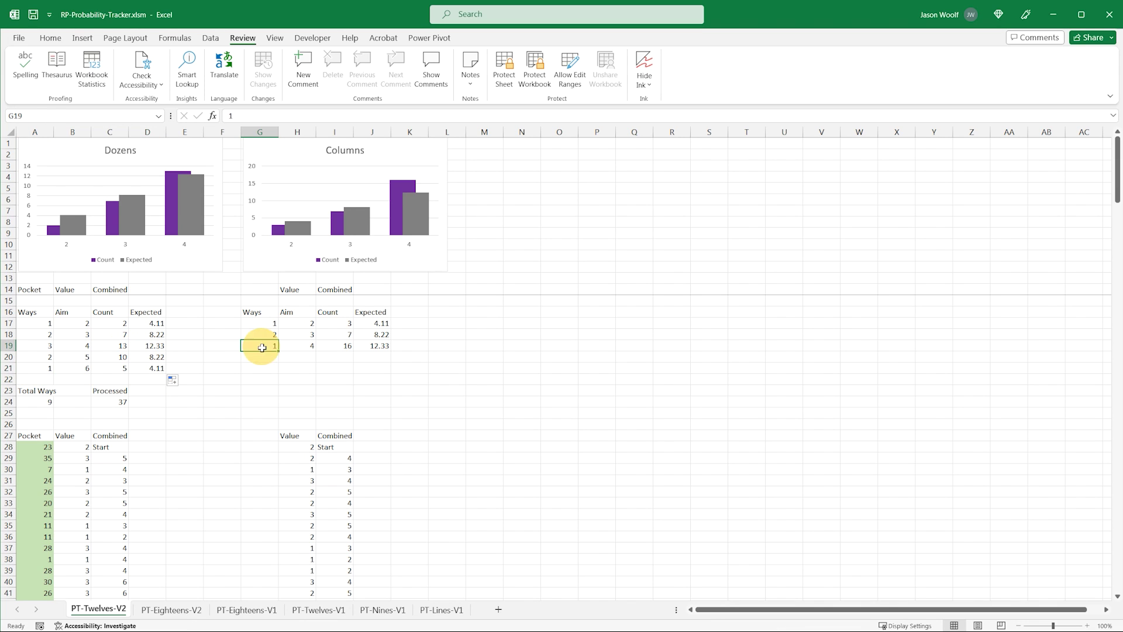
text(3)
key(Return)
text(2)
key(Return)
text(1)
key(Return)
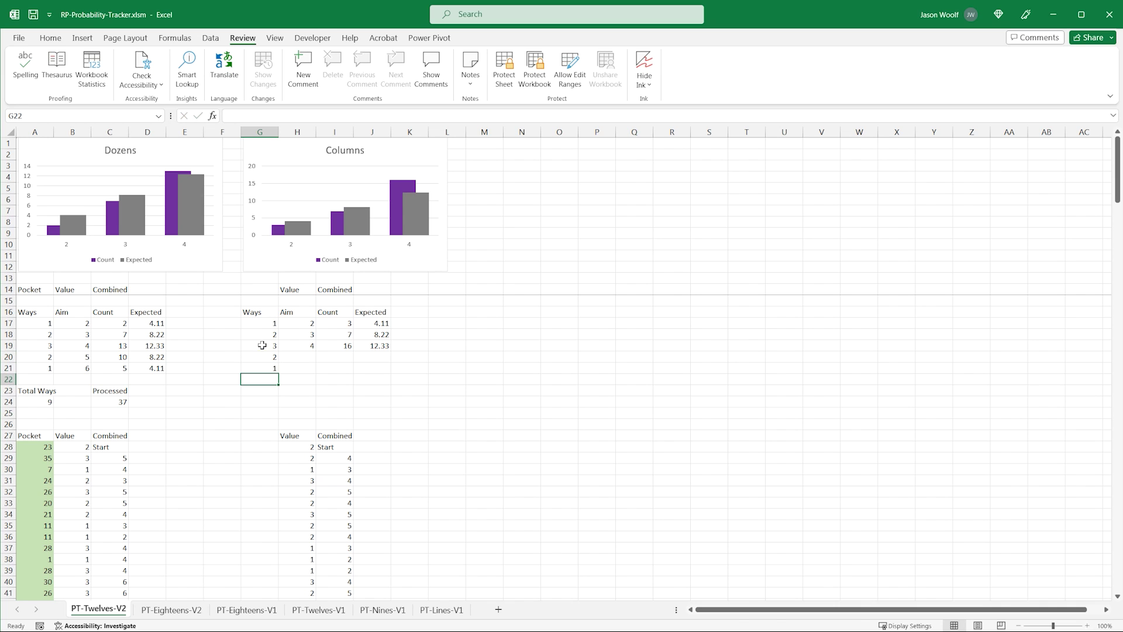
drag(295, 345, 391, 375)
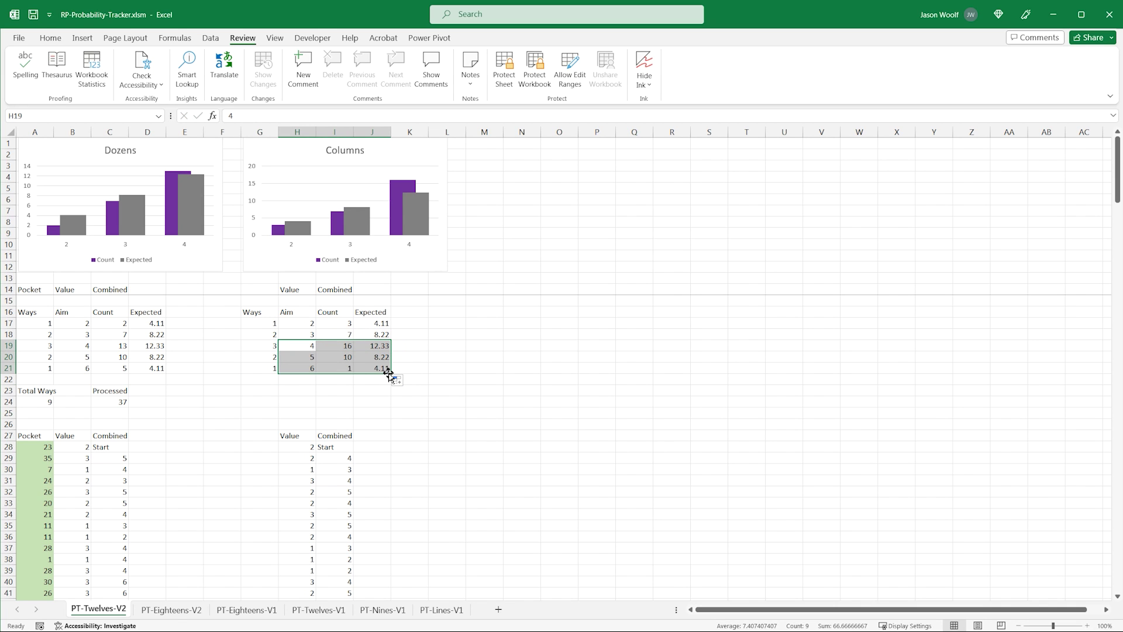
Step: Extend the Dozens and Columns charts' source data down to row 21
click(209, 266)
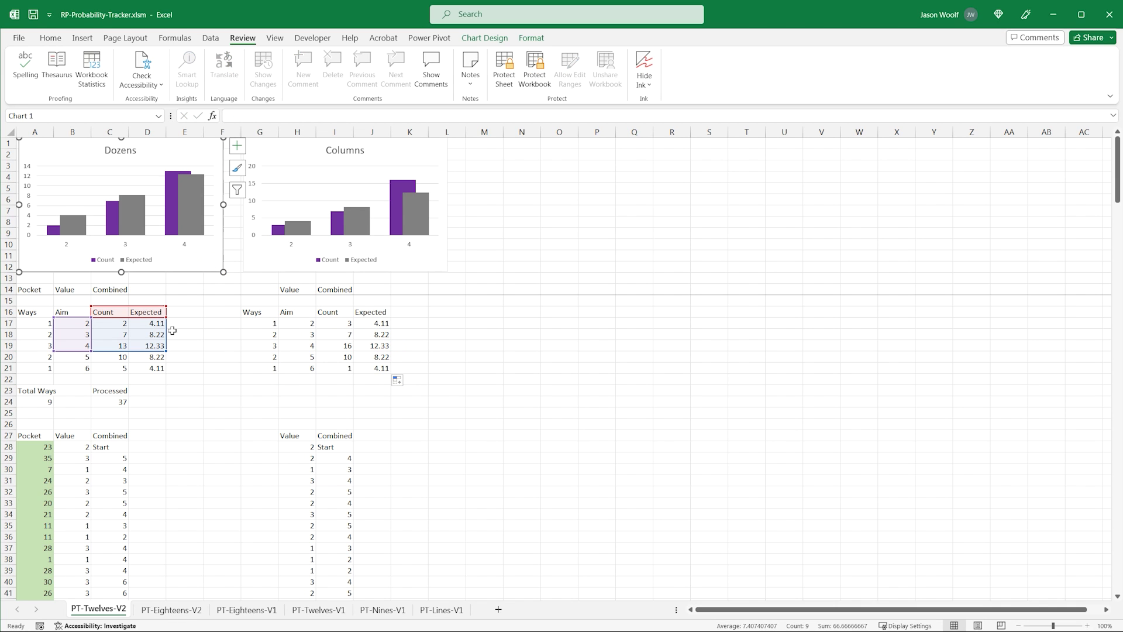
drag(165, 352, 165, 370)
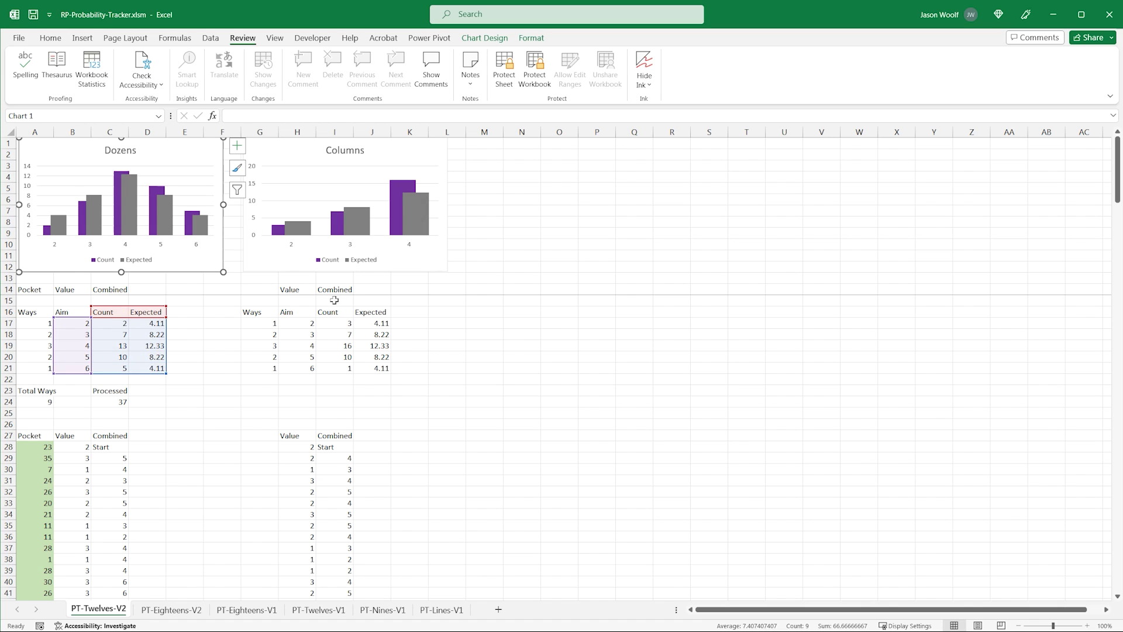
click(441, 267)
drag(392, 351, 391, 370)
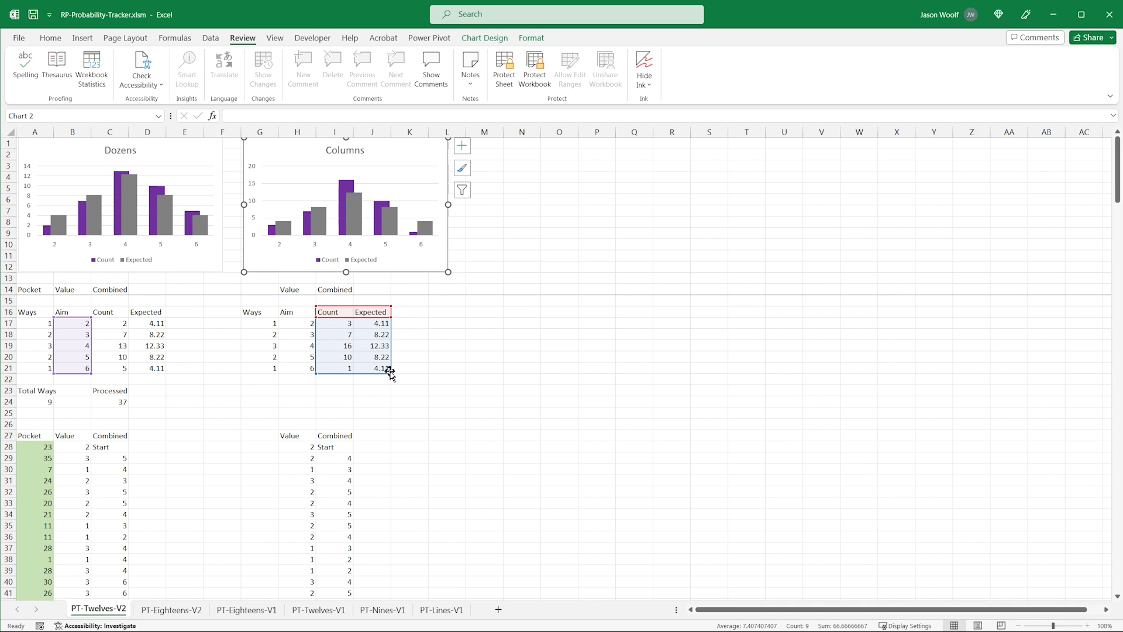
Step: Protect the PT-Twelves-V2 sheet, accepting the default Protect Sheet permissions
click(496, 77)
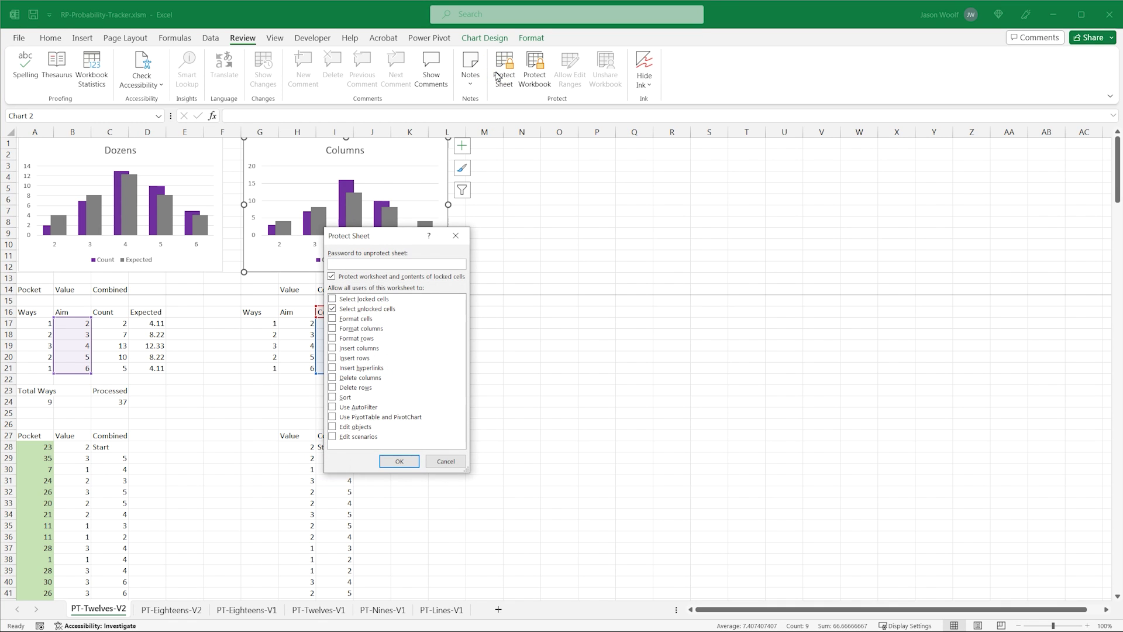
click(396, 461)
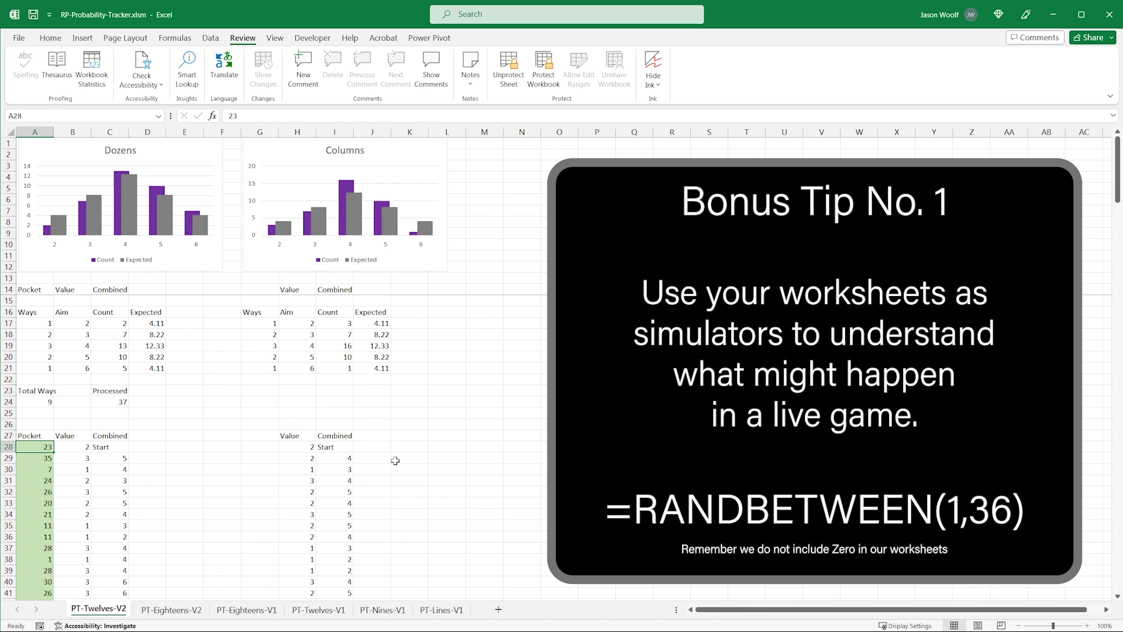
Step: Clear the existing Pocket spin values in A28:A69
drag(36, 447, 37, 567)
key(Delete)
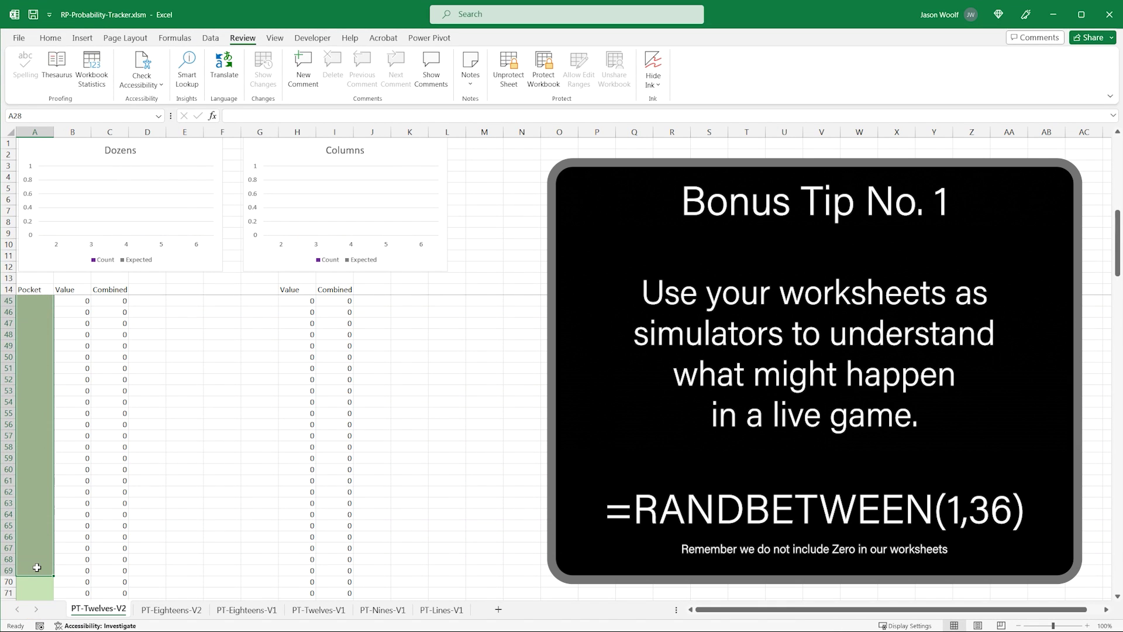
scroll(47, 543, up, 10)
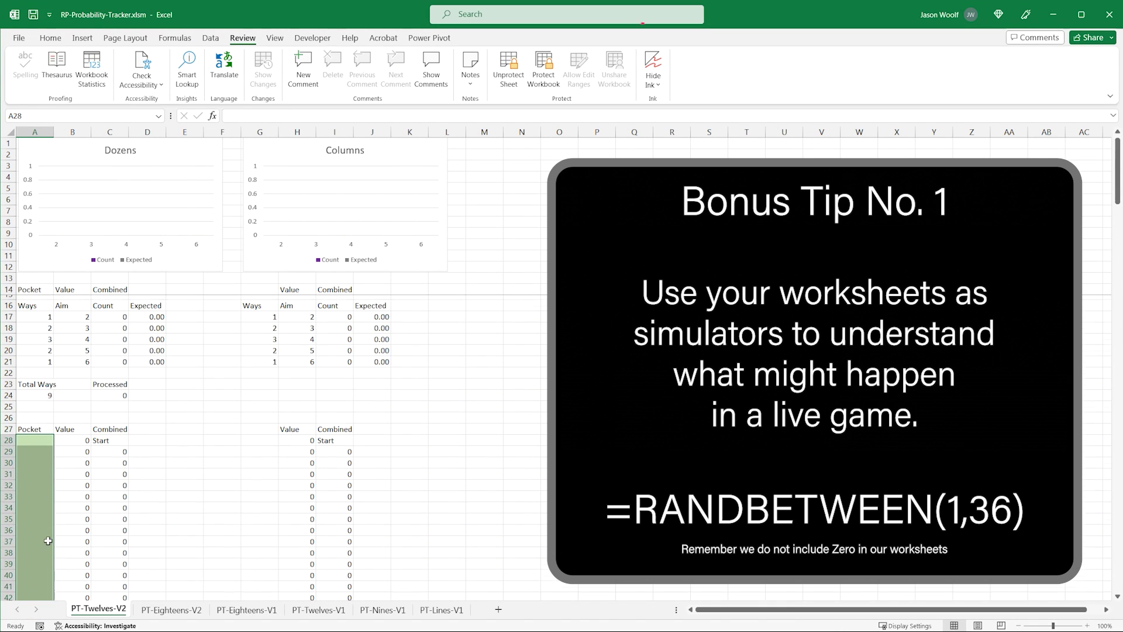
Step: Enter =RANDBETWEEN(1,36) in A28 and fill it down the Pocket column
click(42, 451)
text(=Ran)
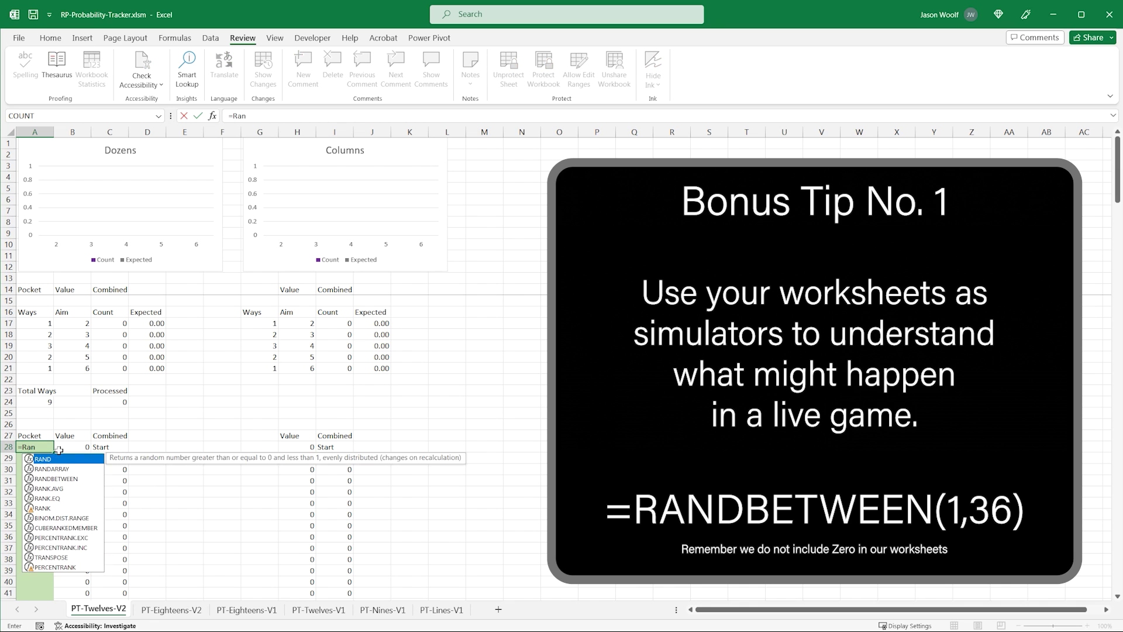
text(dbetween(1,36))
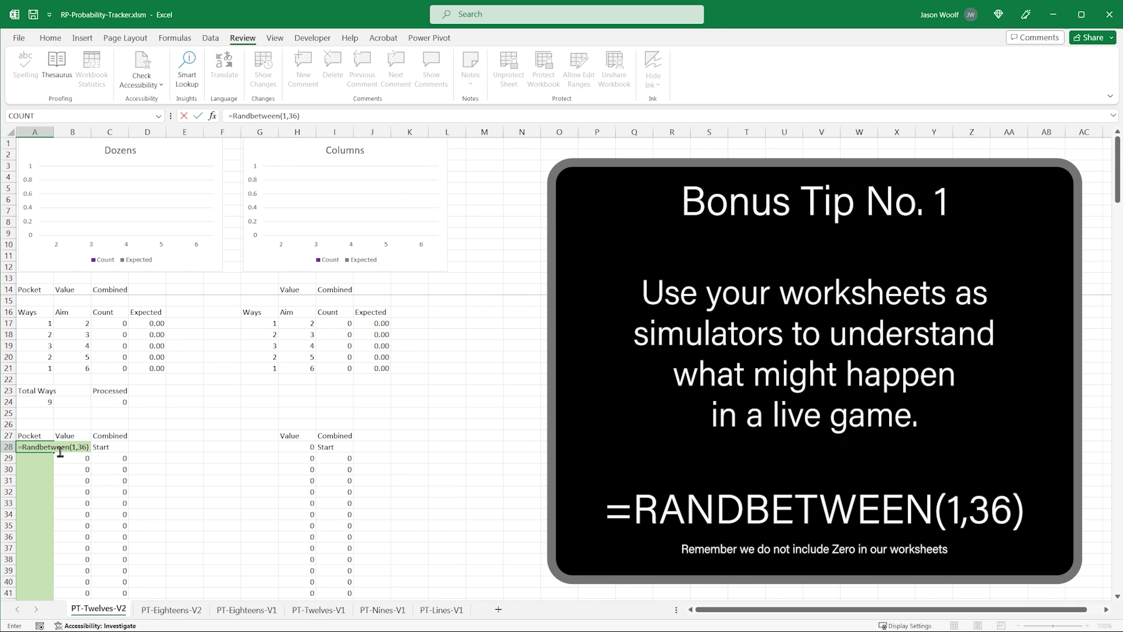
key(Return)
drag(41, 449, 32, 593)
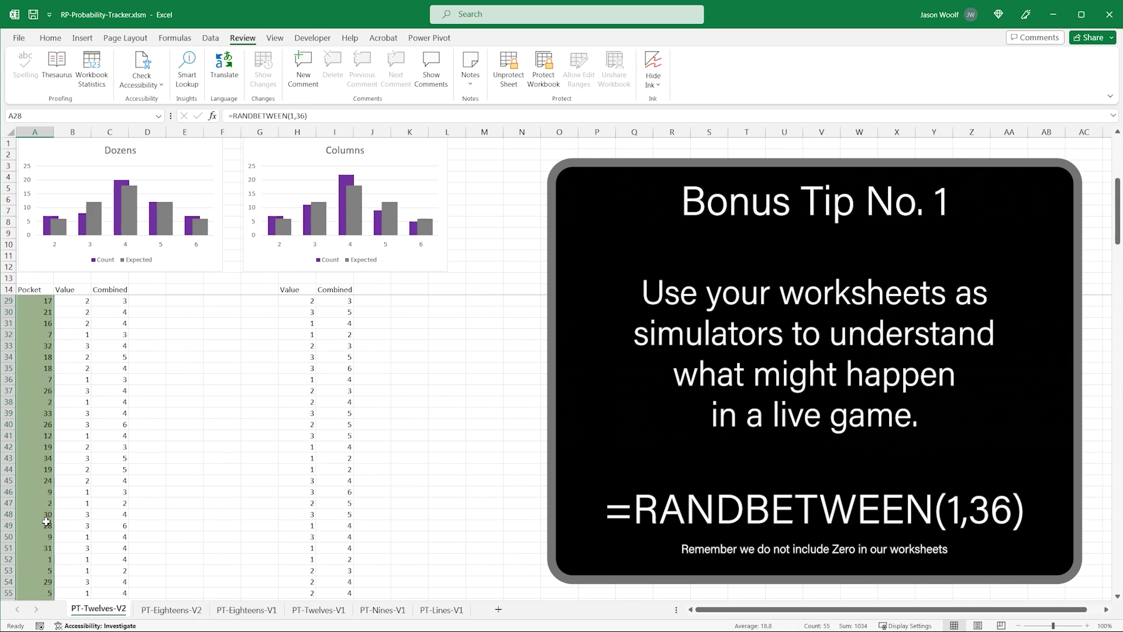
scroll(35, 456, up, 14)
click(36, 450)
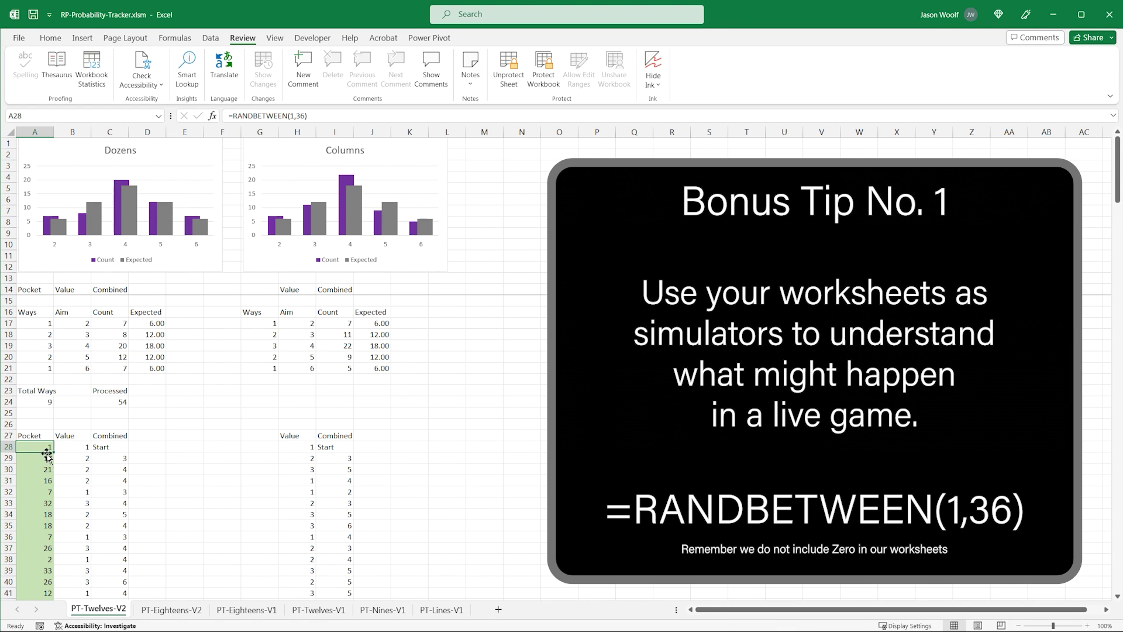
drag(54, 456, 55, 542)
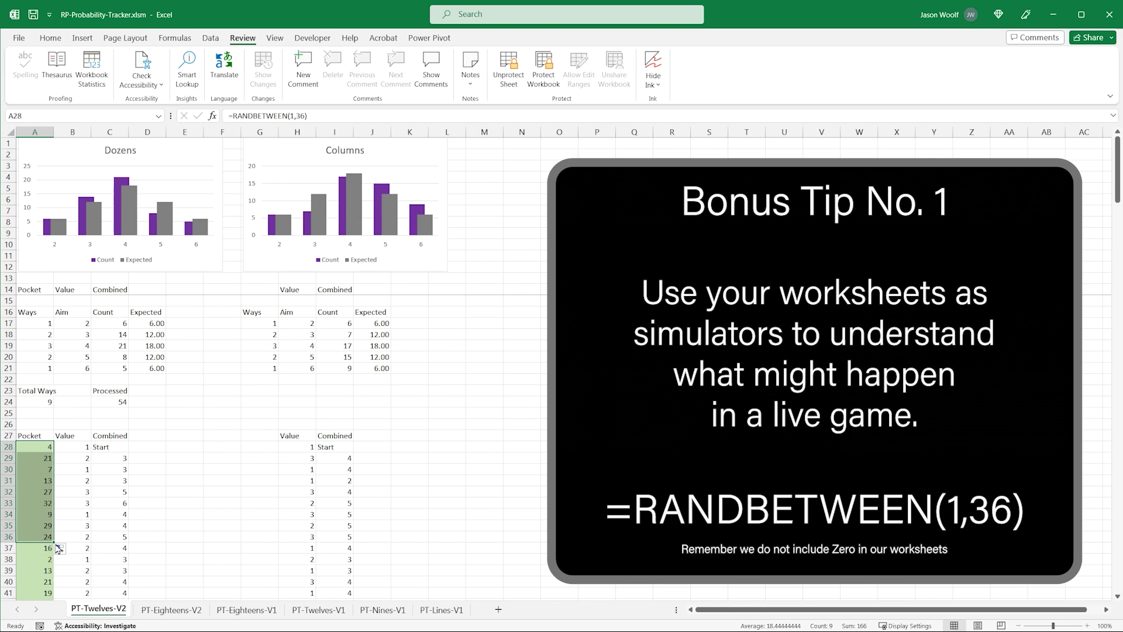